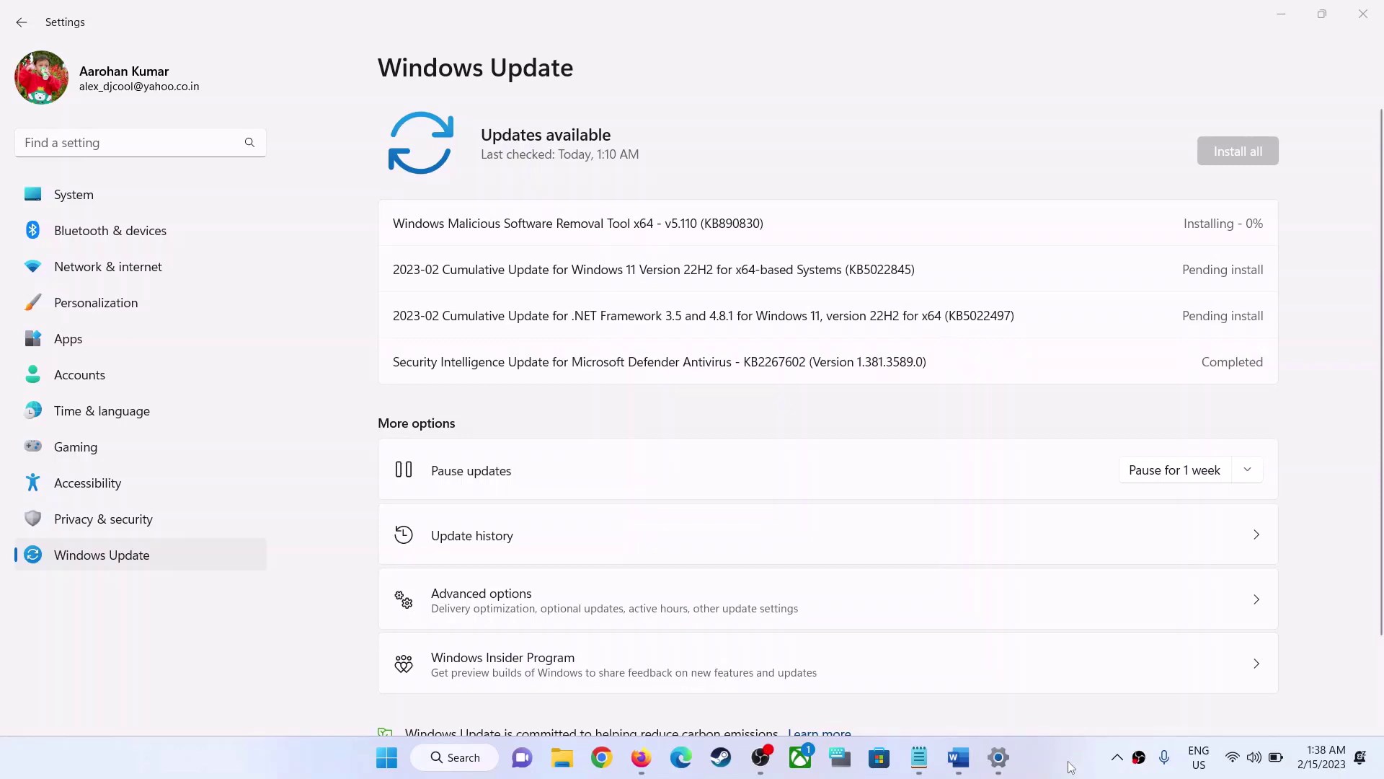
# Select the KB5022845 update number and bring the Word notes with the fix steps forward
pyautogui.doubleClick(878, 267)
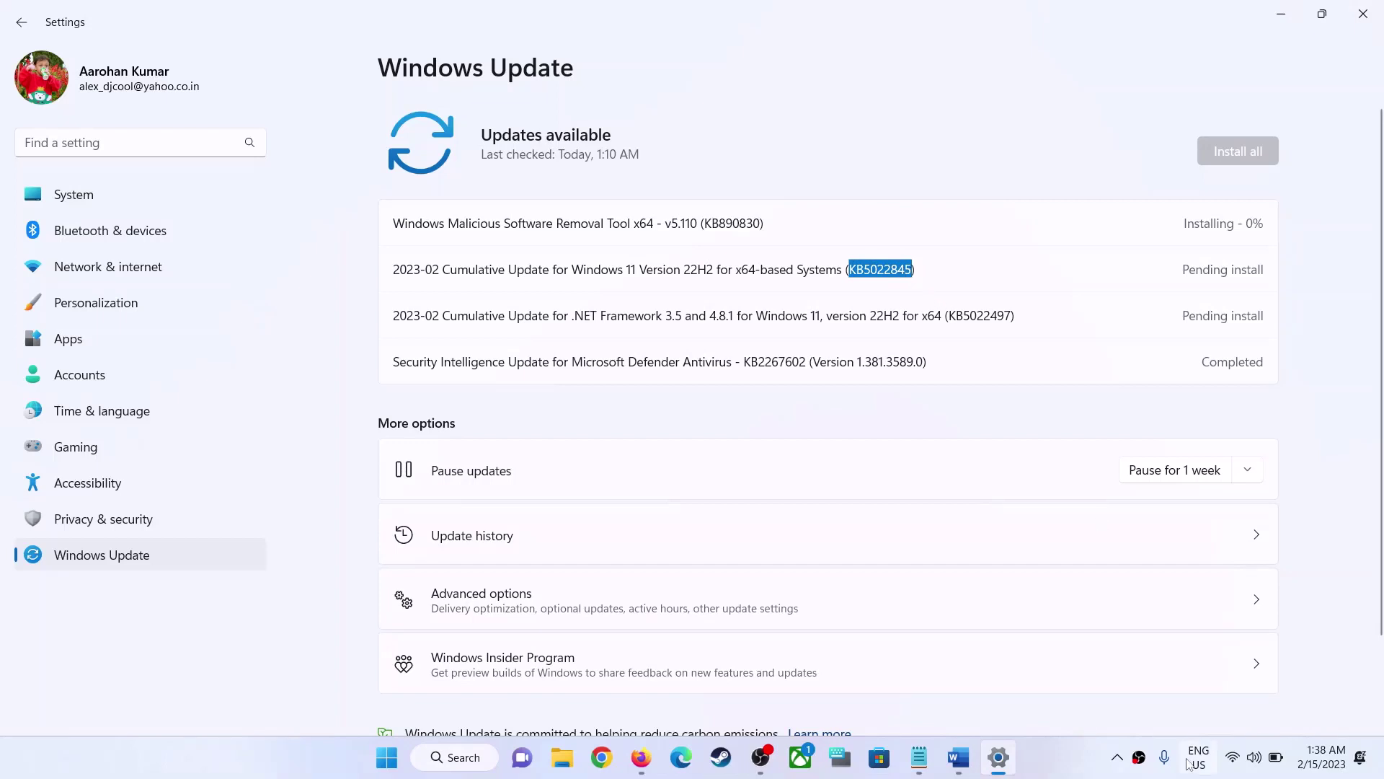
pyautogui.click(1072, 757)
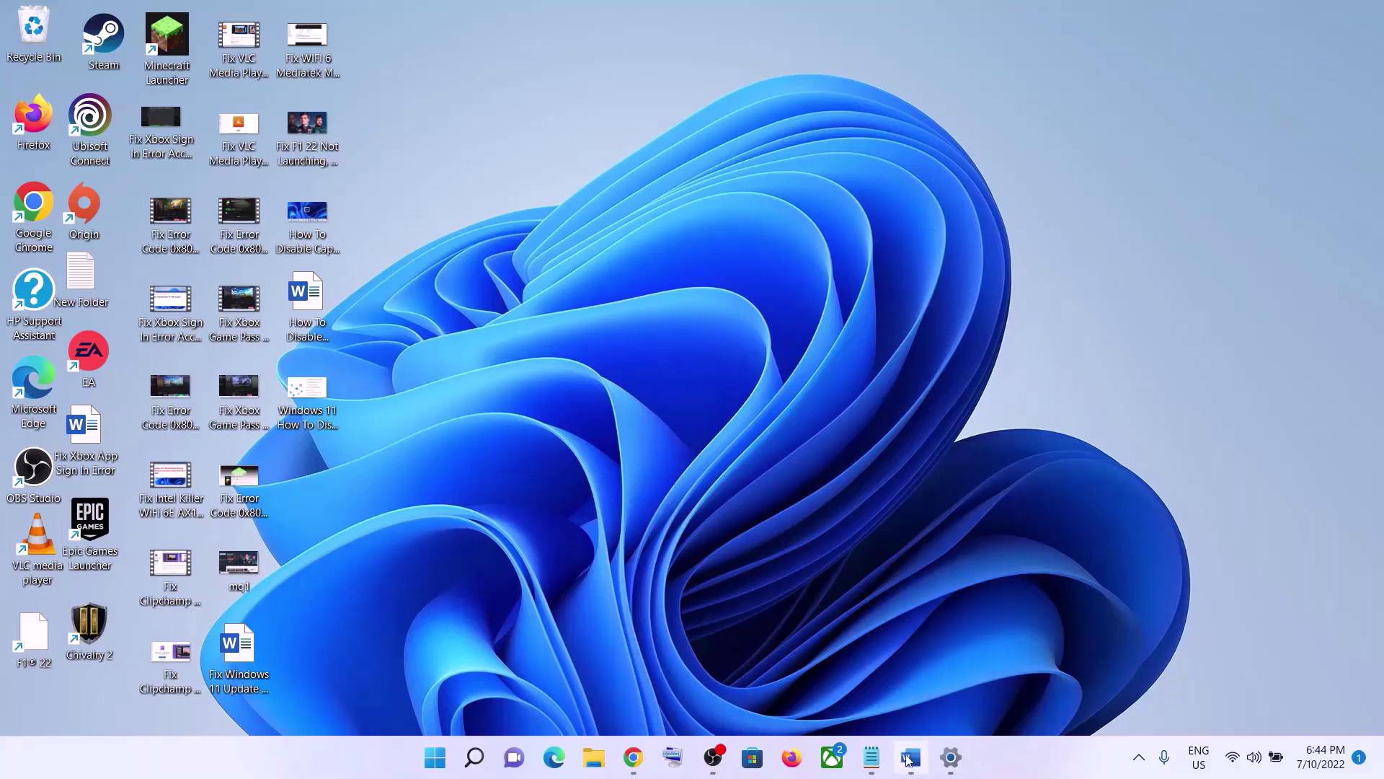
pyautogui.click(911, 757)
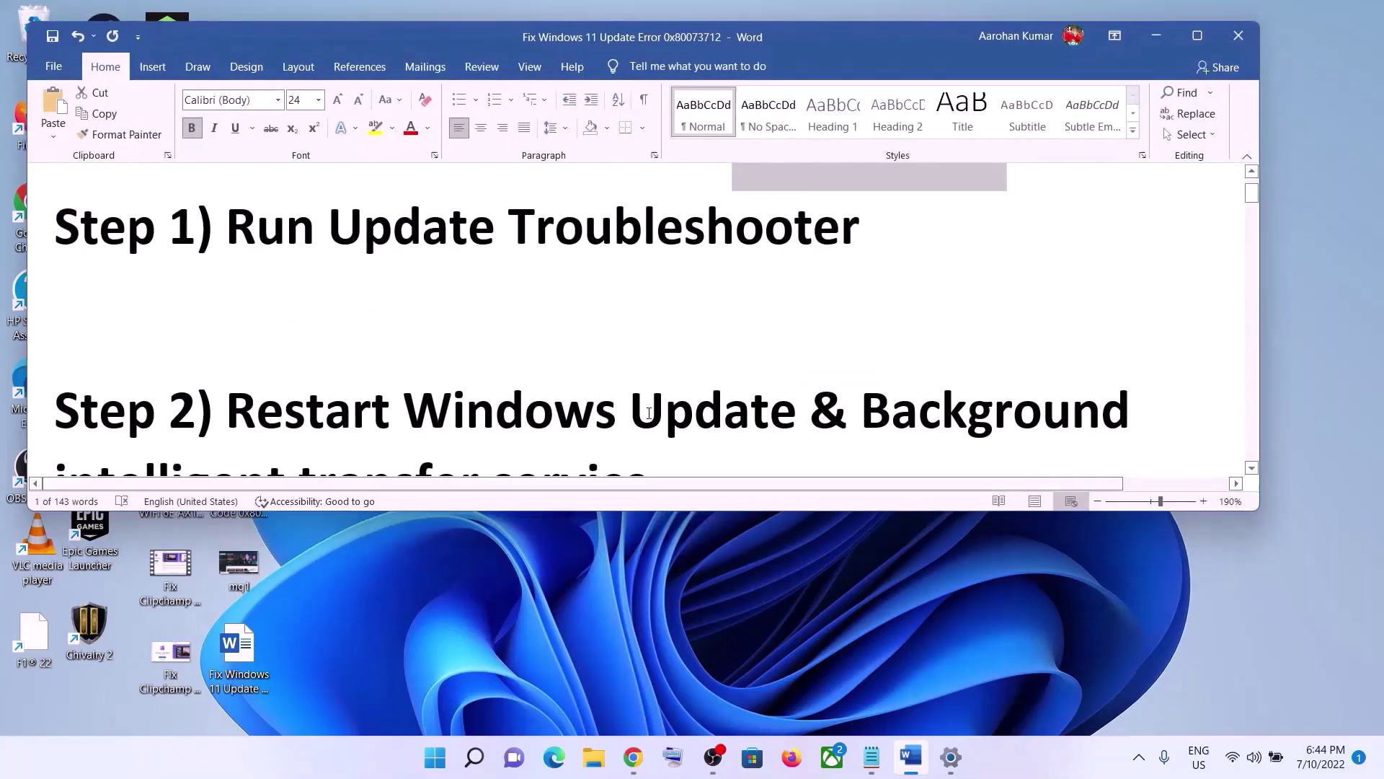
pyautogui.press('super')
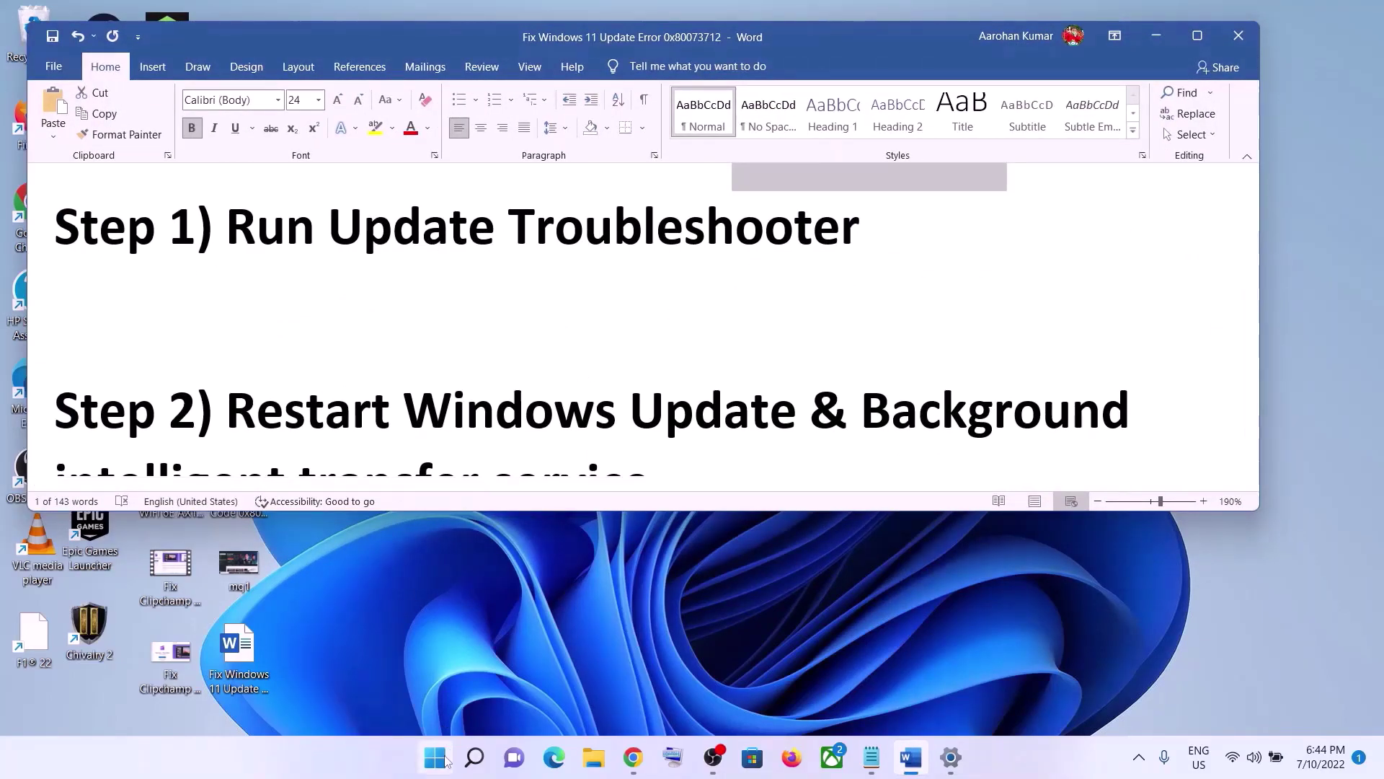
# Run the Windows Update troubleshooter from System > Troubleshoot > Other troubleshooters
pyautogui.click(651, 296)
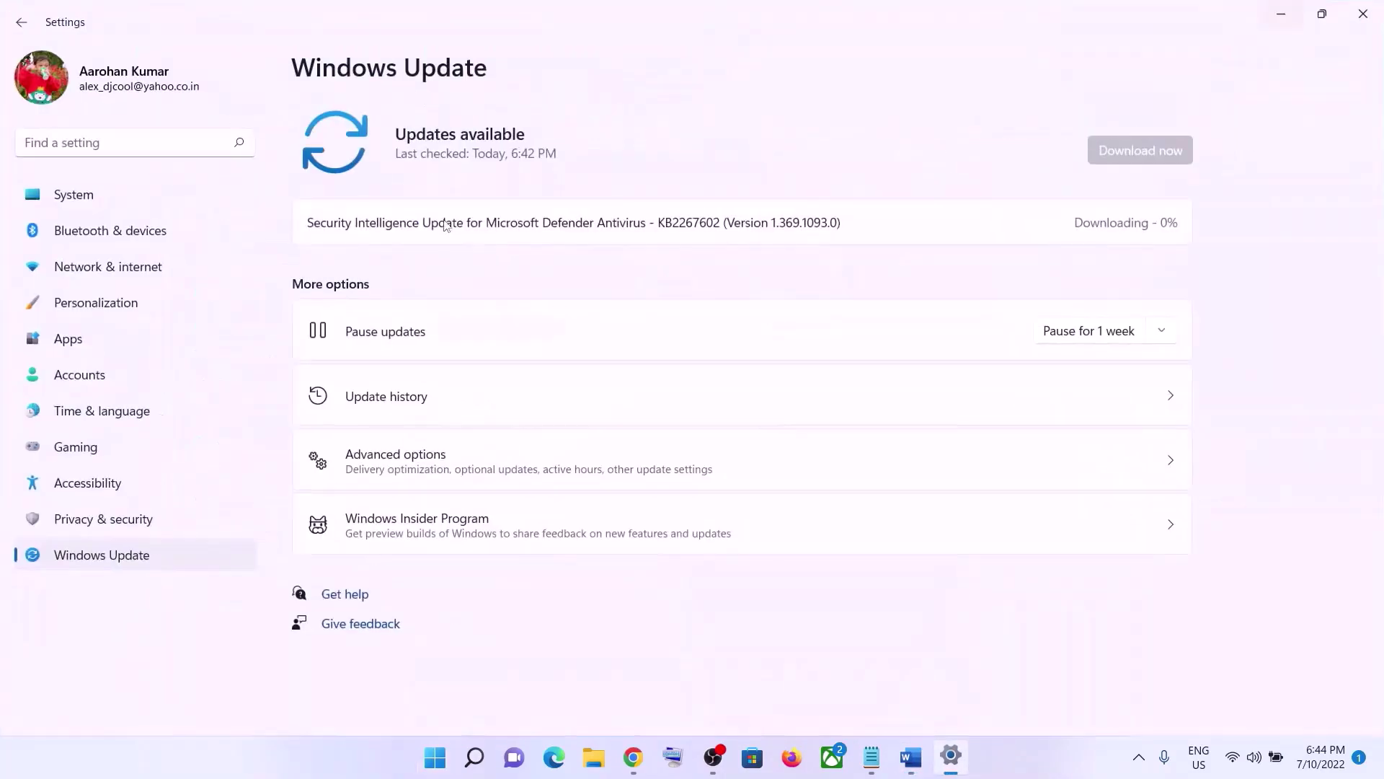
pyautogui.click(102, 204)
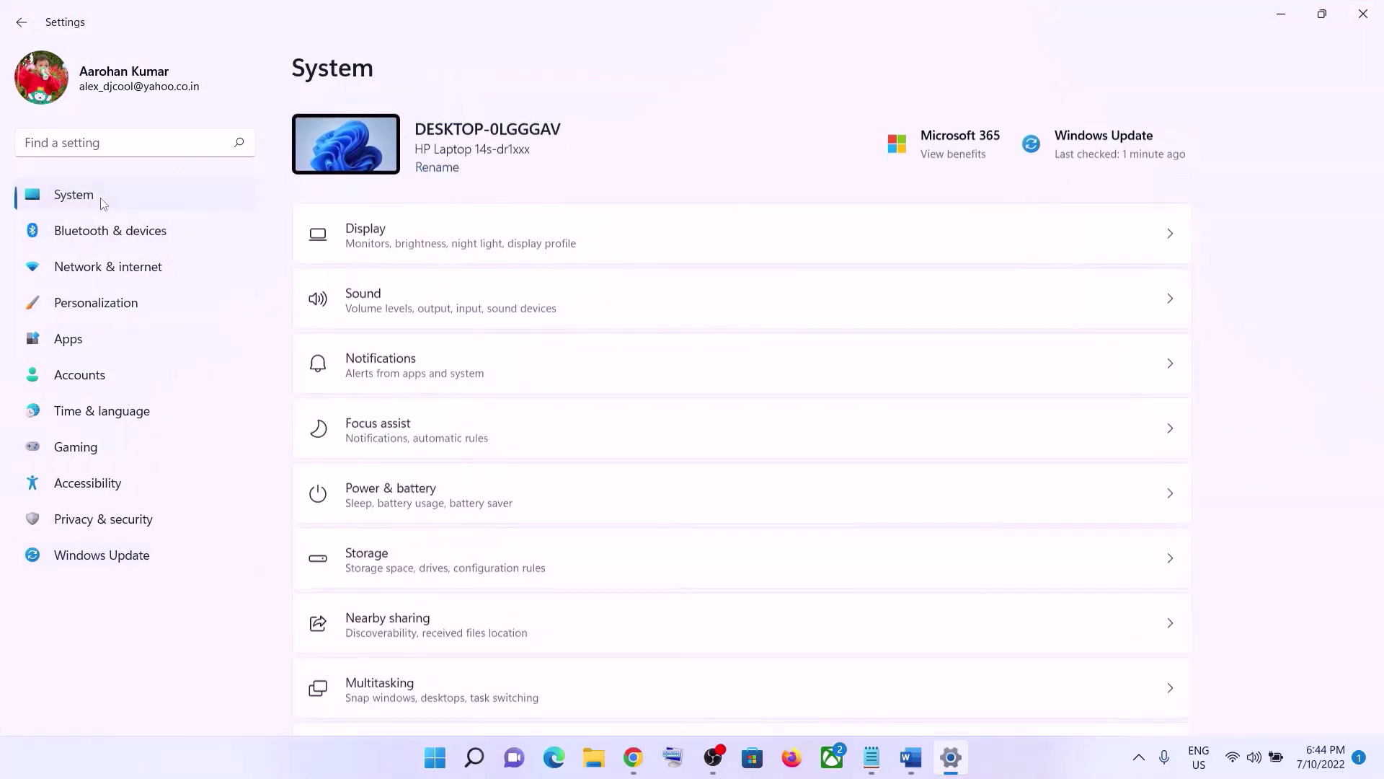
pyautogui.scroll(-3, 464, 427)
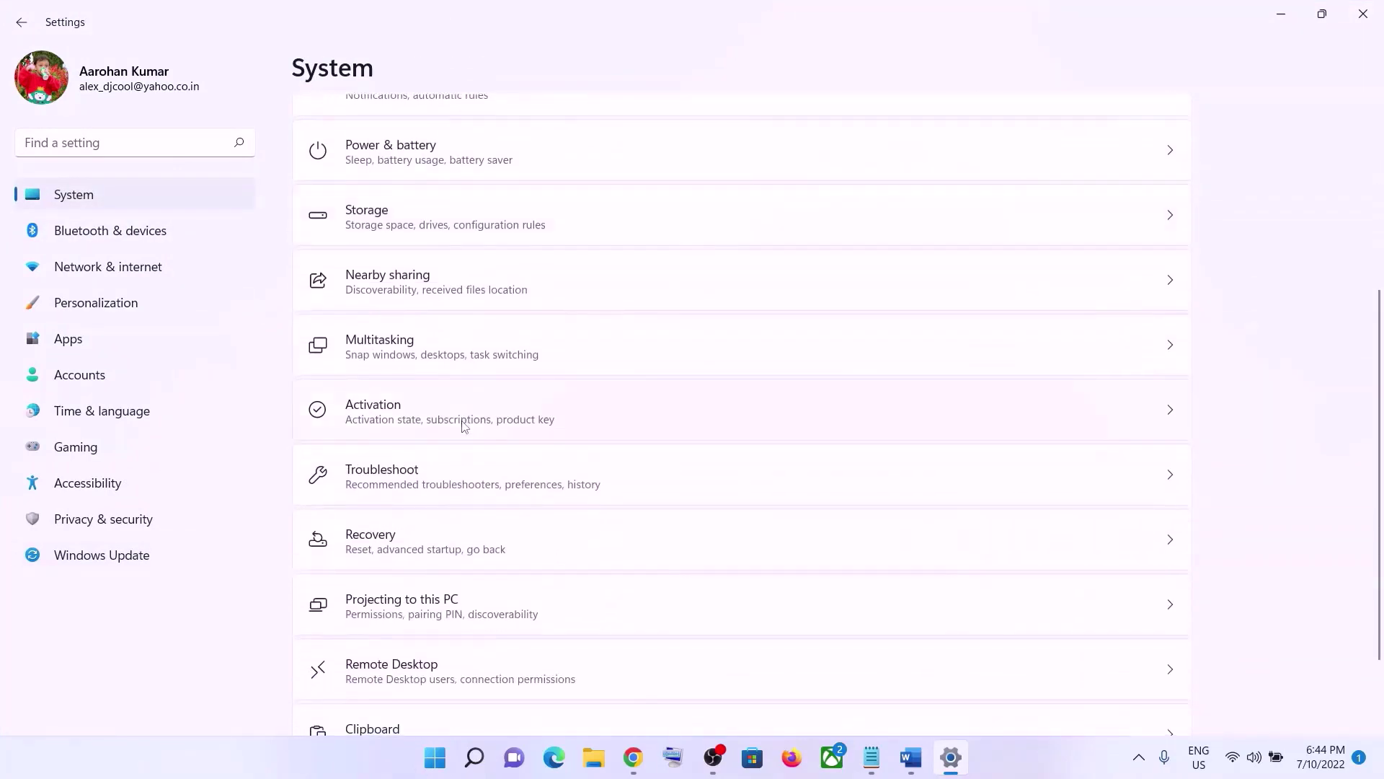
pyautogui.click(415, 479)
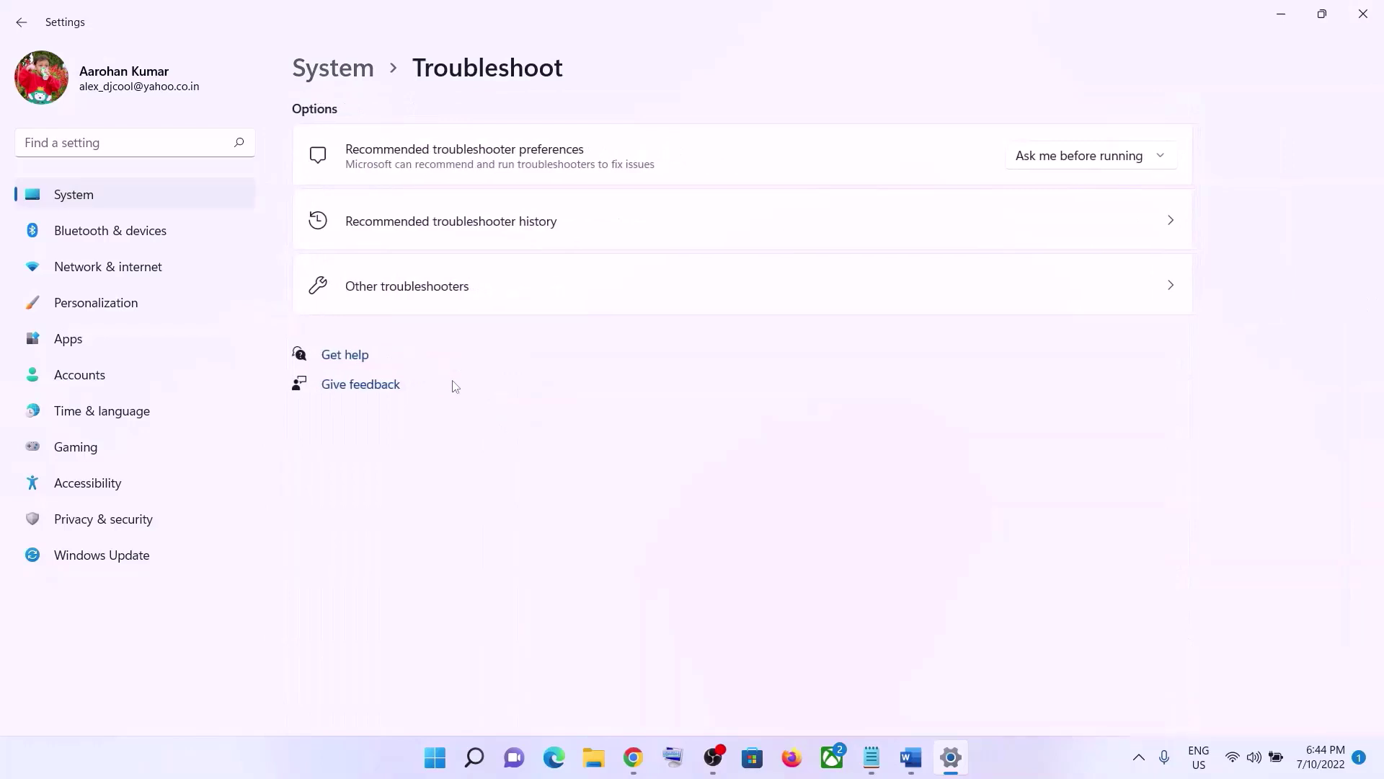
pyautogui.click(425, 298)
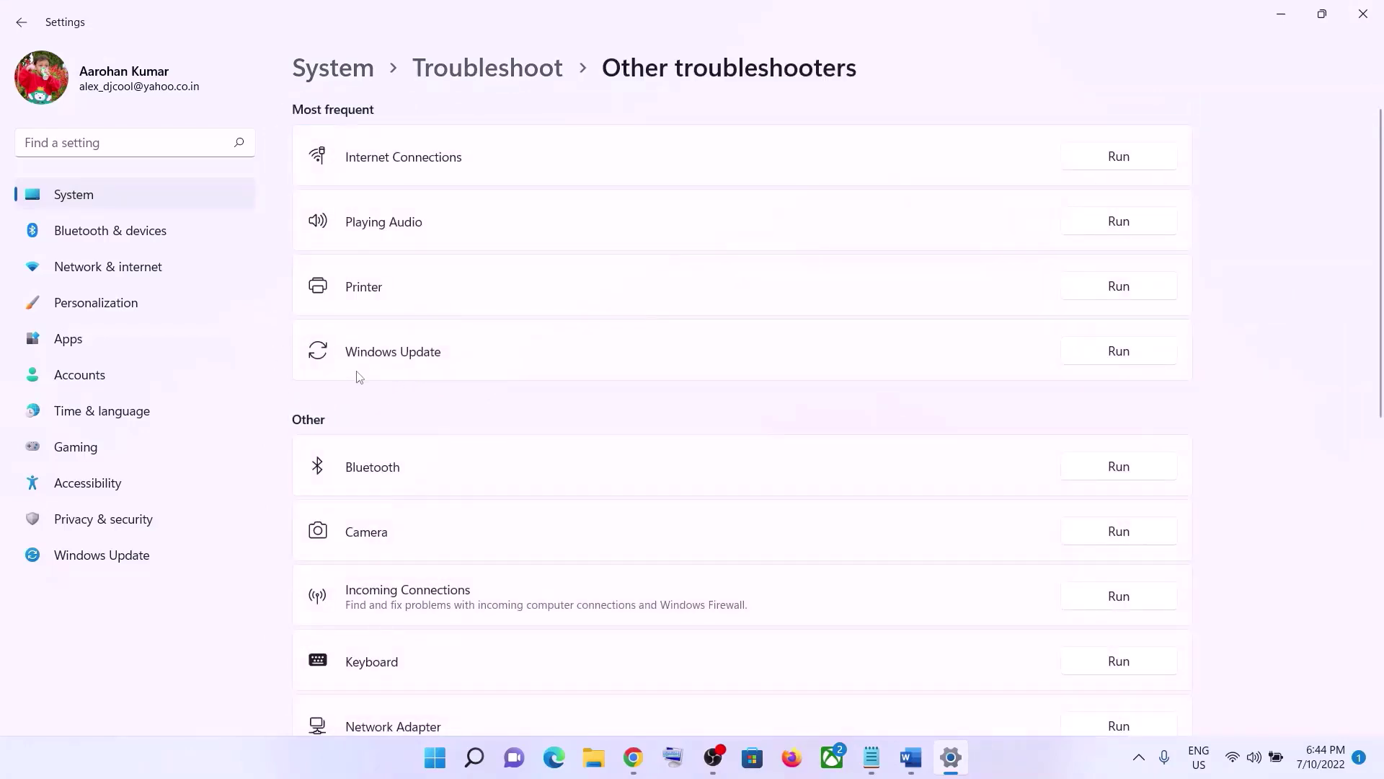
pyautogui.click(1139, 357)
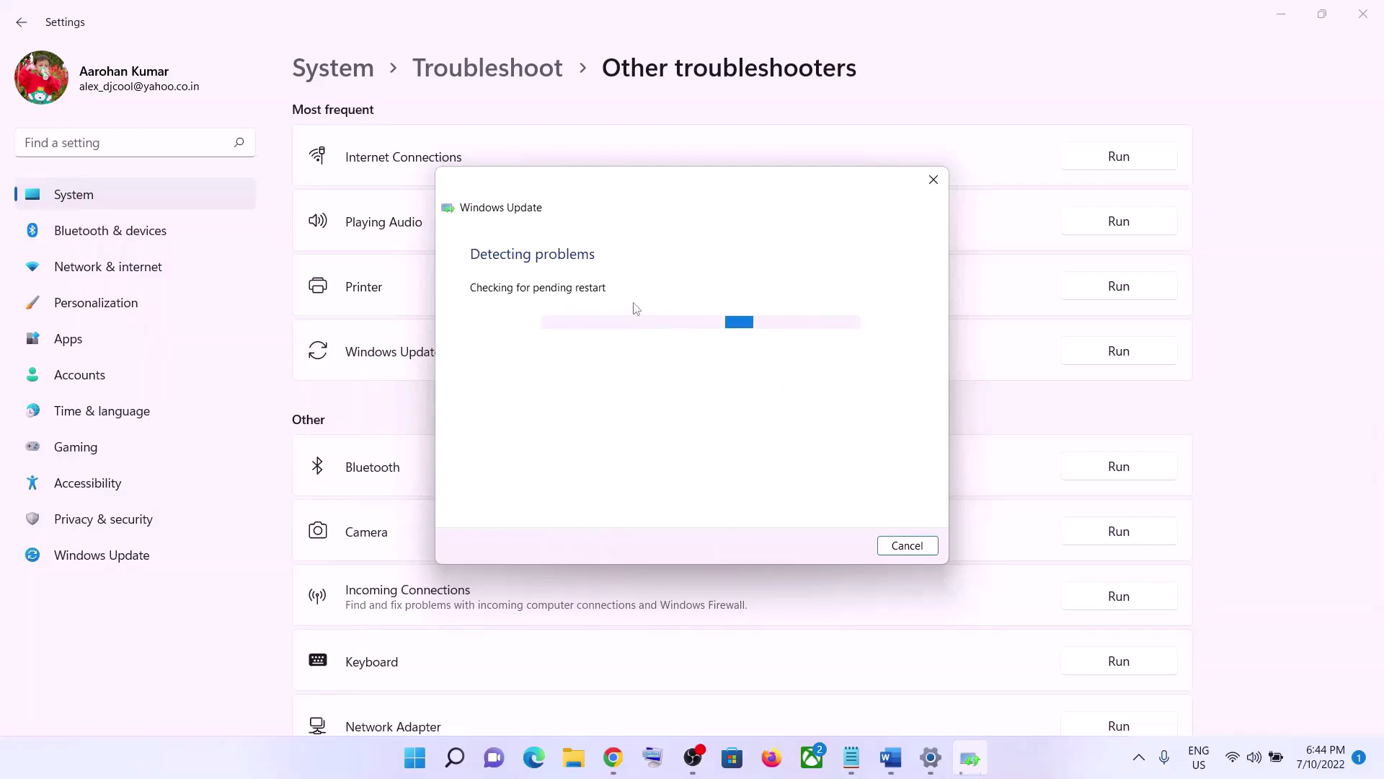
# Check the Word notes again, then search Start for 'services' and launch the Services app
pyautogui.click(893, 759)
pyautogui.scroll(-3, 770, 463)
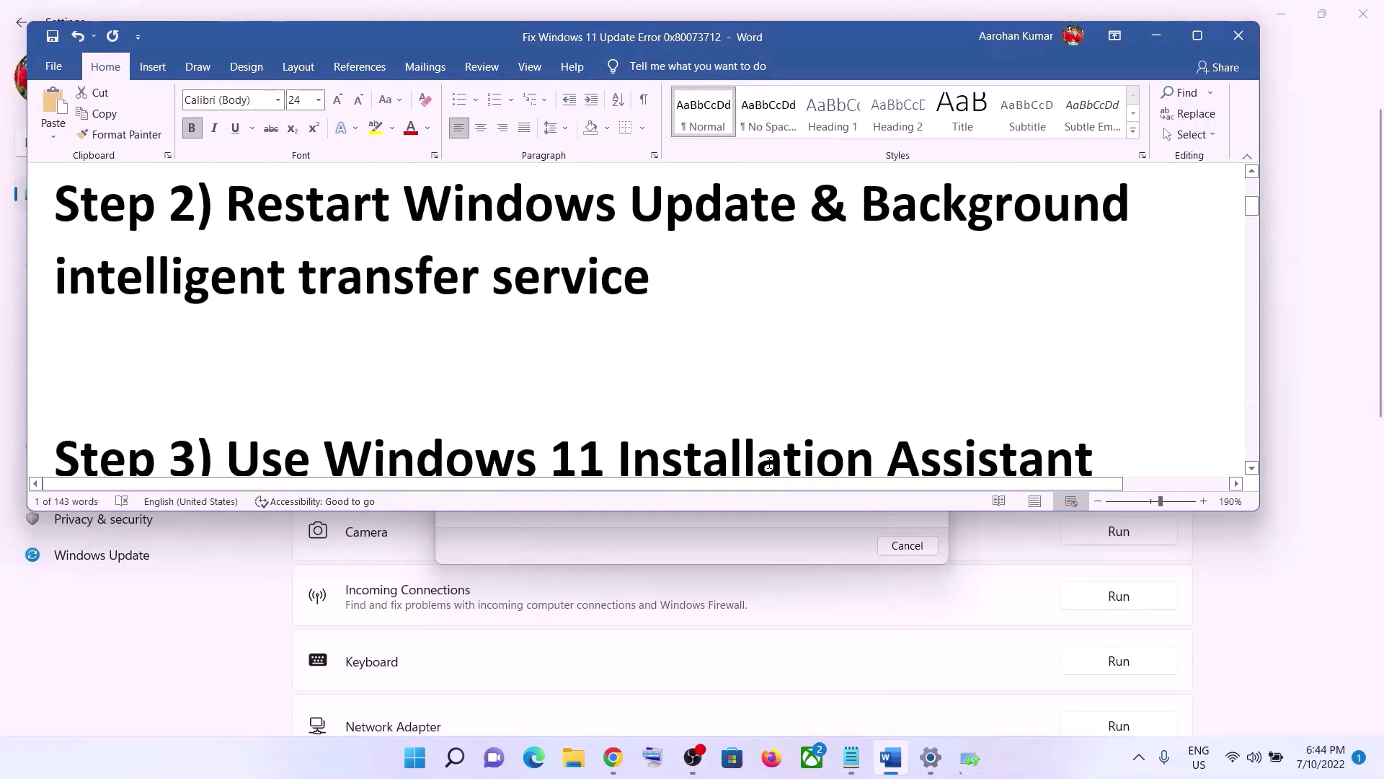
pyautogui.scroll(2, 769, 463)
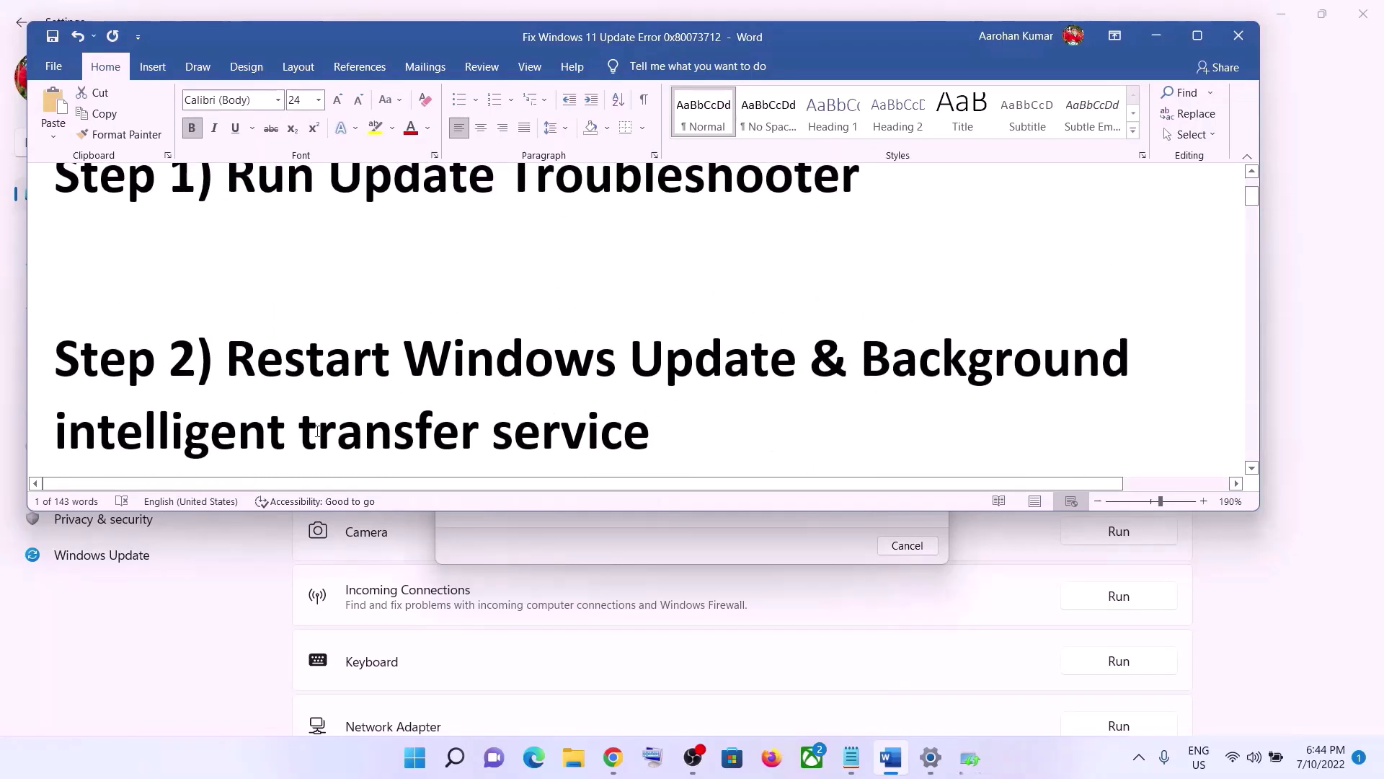
pyautogui.click(425, 760)
pyautogui.write('services')
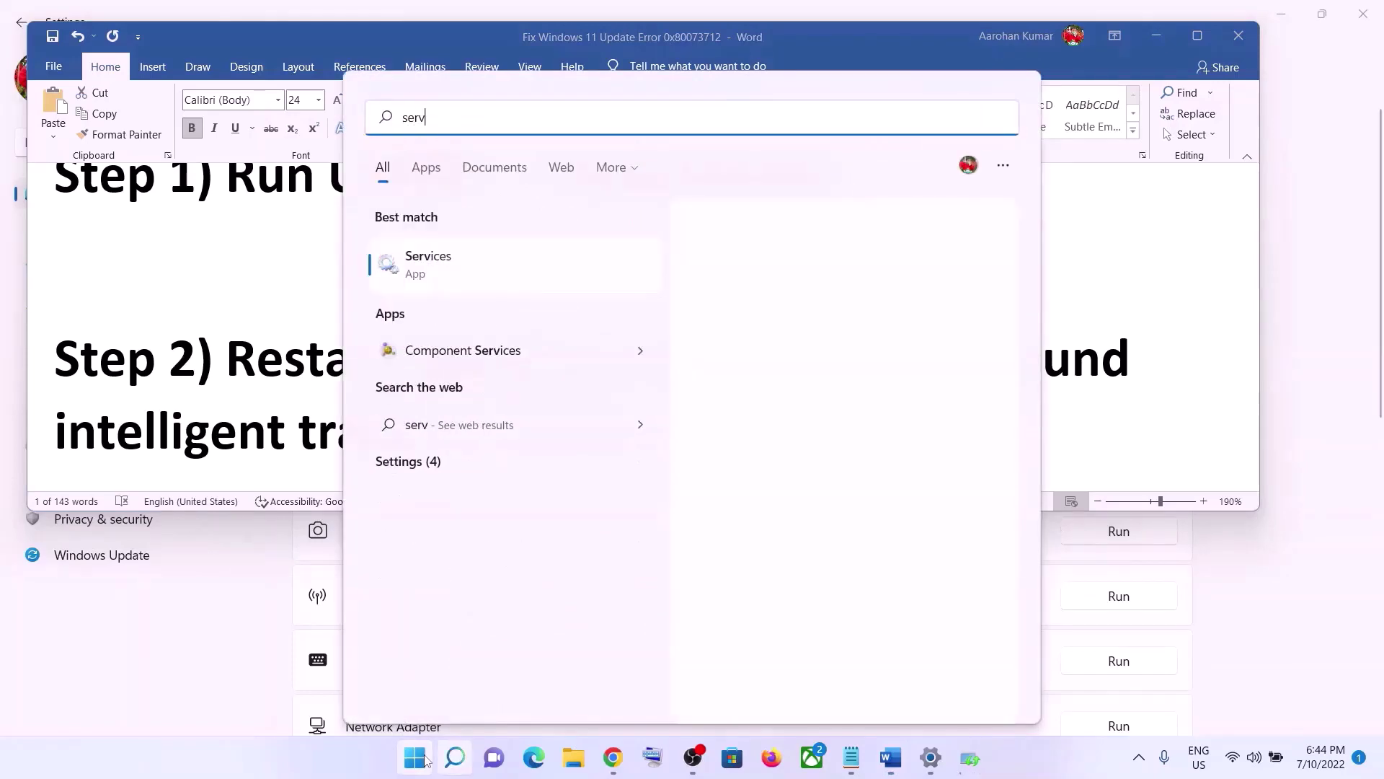
pyautogui.click(470, 274)
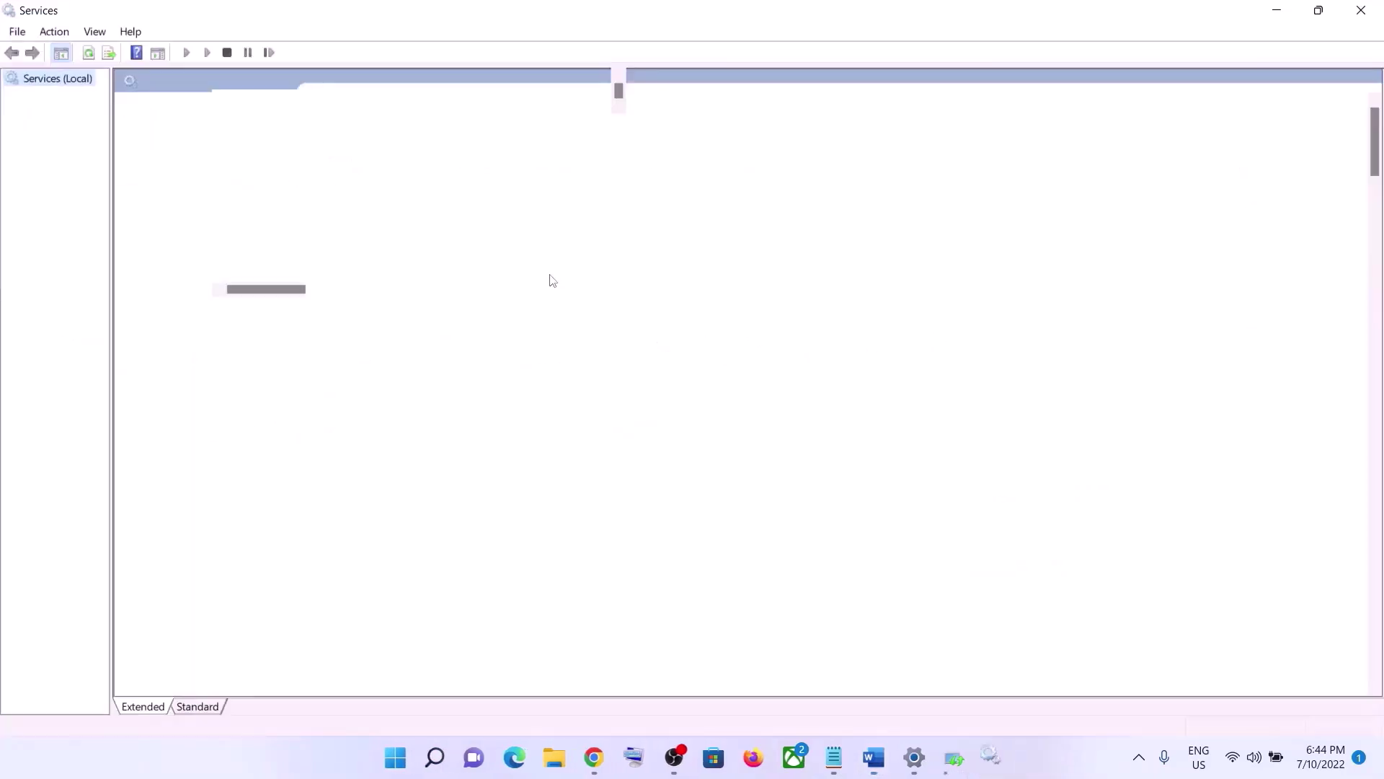
# Open the Windows Update service properties and close the finished troubleshooter
pyautogui.click(518, 462)
pyautogui.press('w')
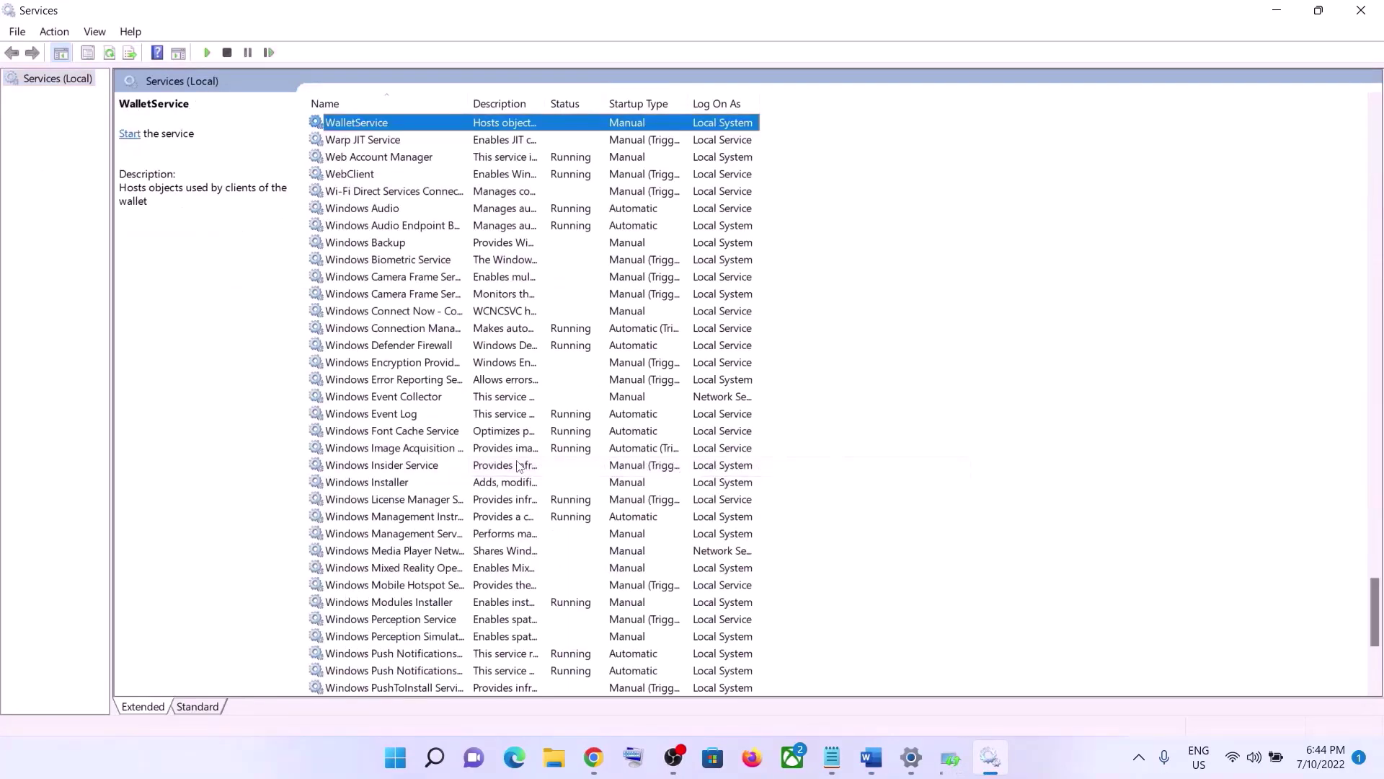
pyautogui.scroll(-6, 432, 479)
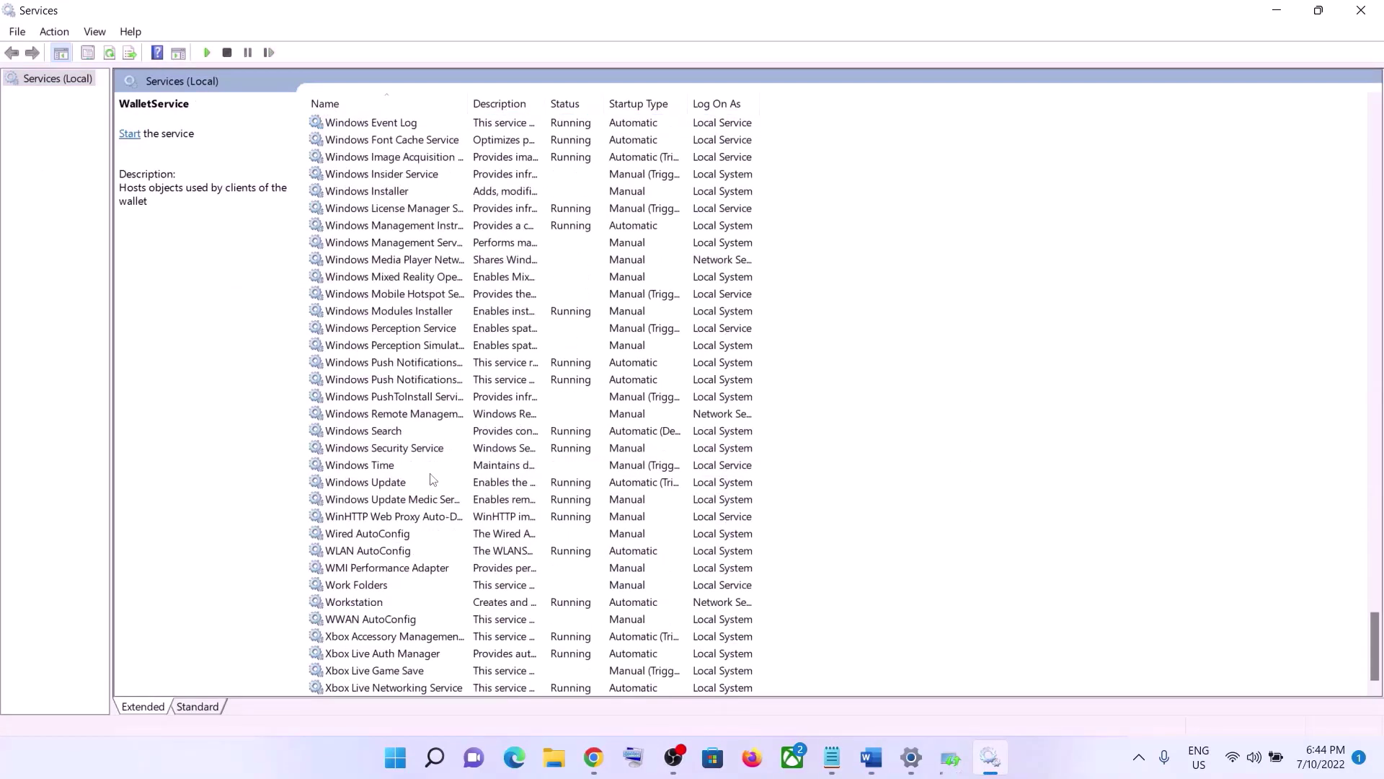
pyautogui.click(391, 483)
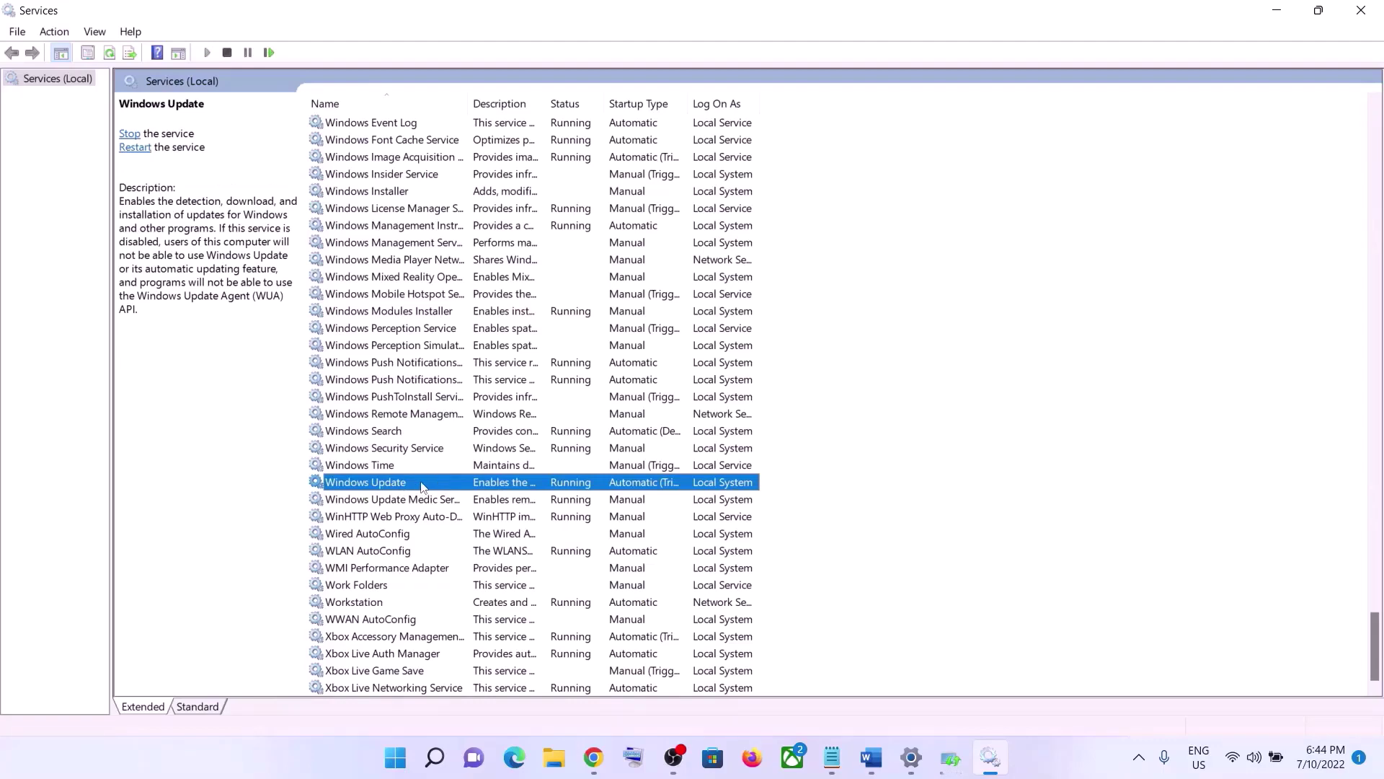
pyautogui.doubleClick(421, 487)
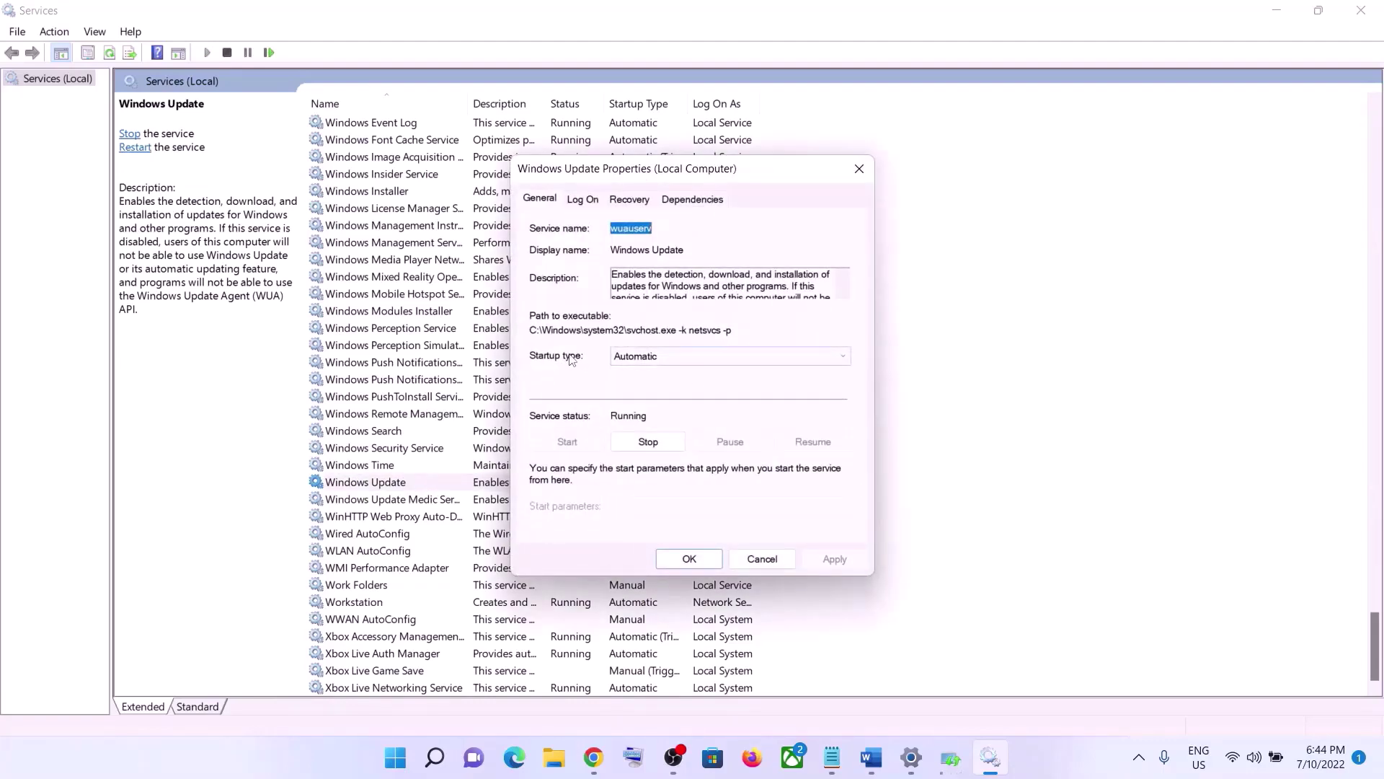
pyautogui.click(639, 360)
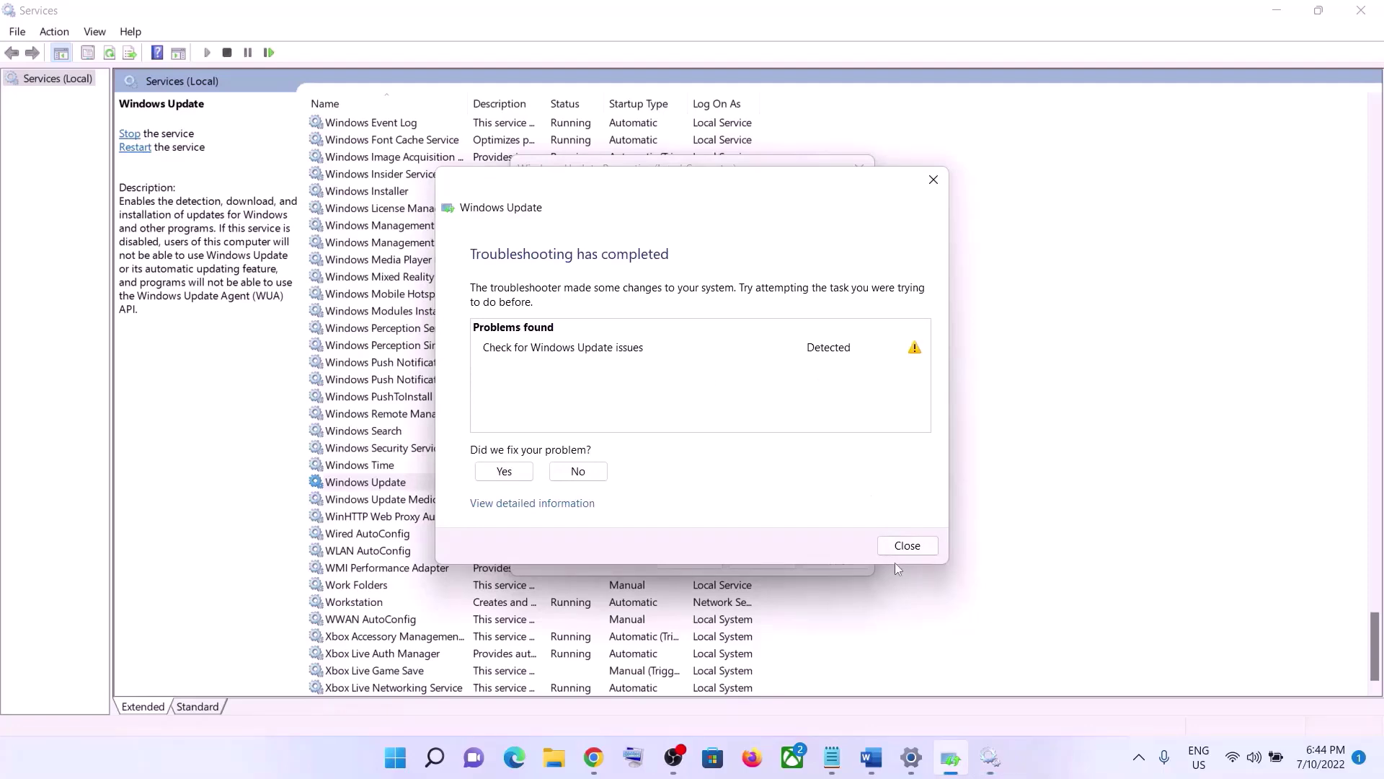
pyautogui.click(906, 545)
# Set Windows Update startup type to Automatic, apply it, and restart the service
pyautogui.click(657, 356)
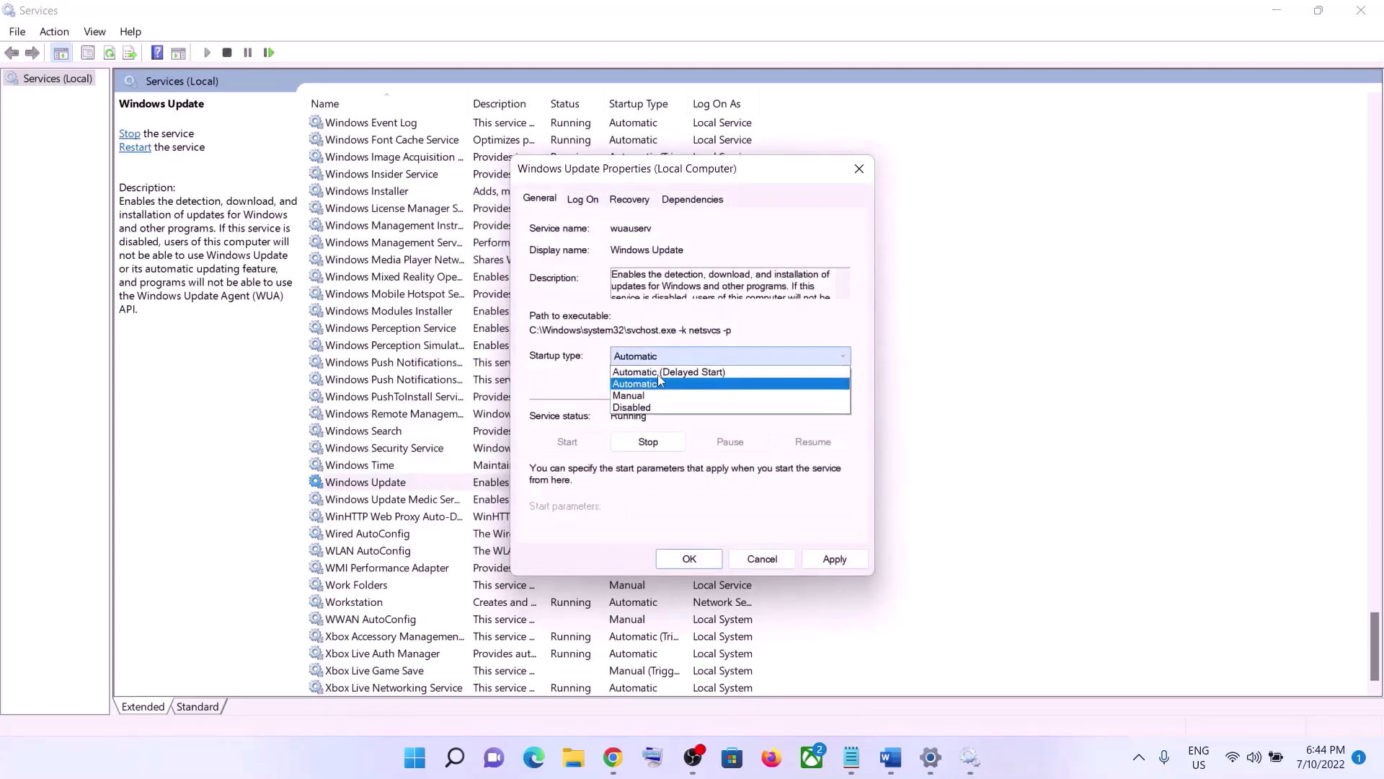
pyautogui.click(657, 384)
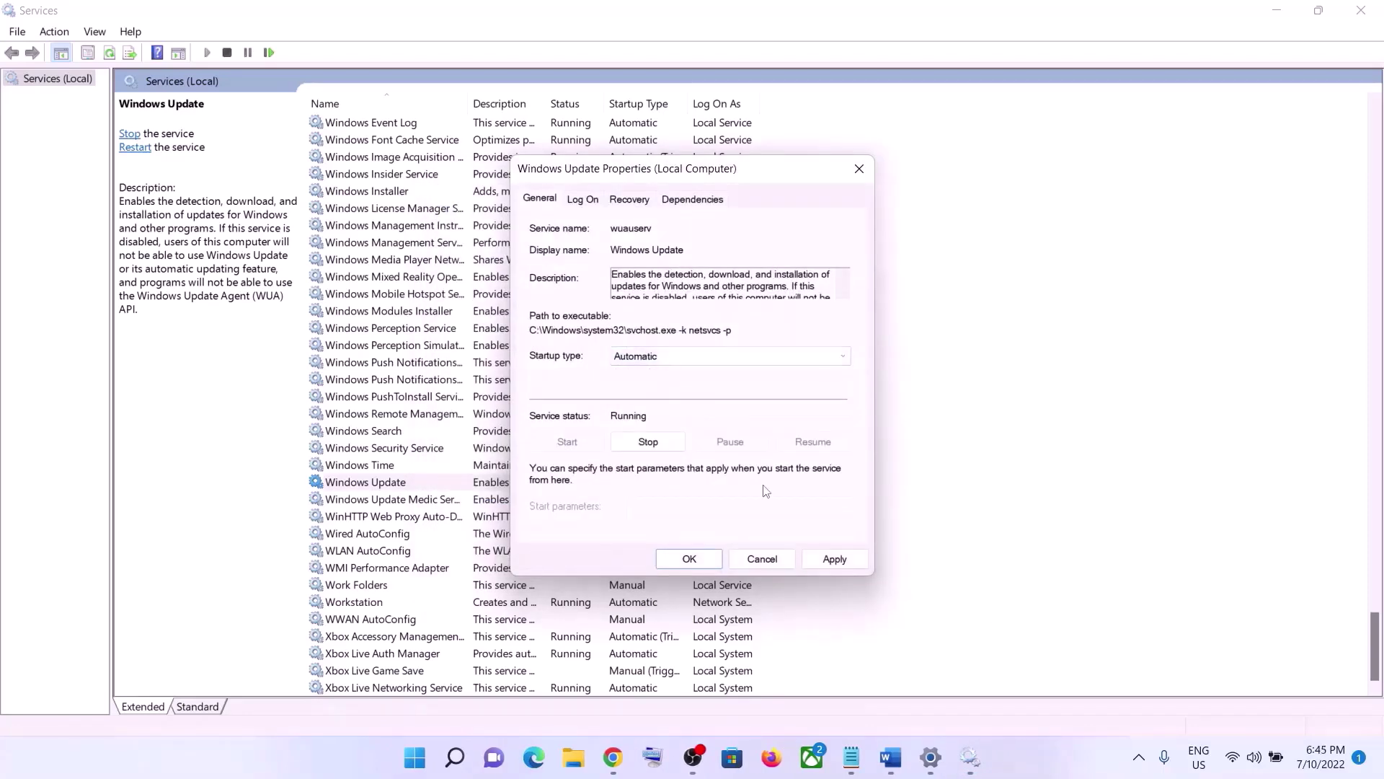
pyautogui.click(826, 561)
pyautogui.click(689, 559)
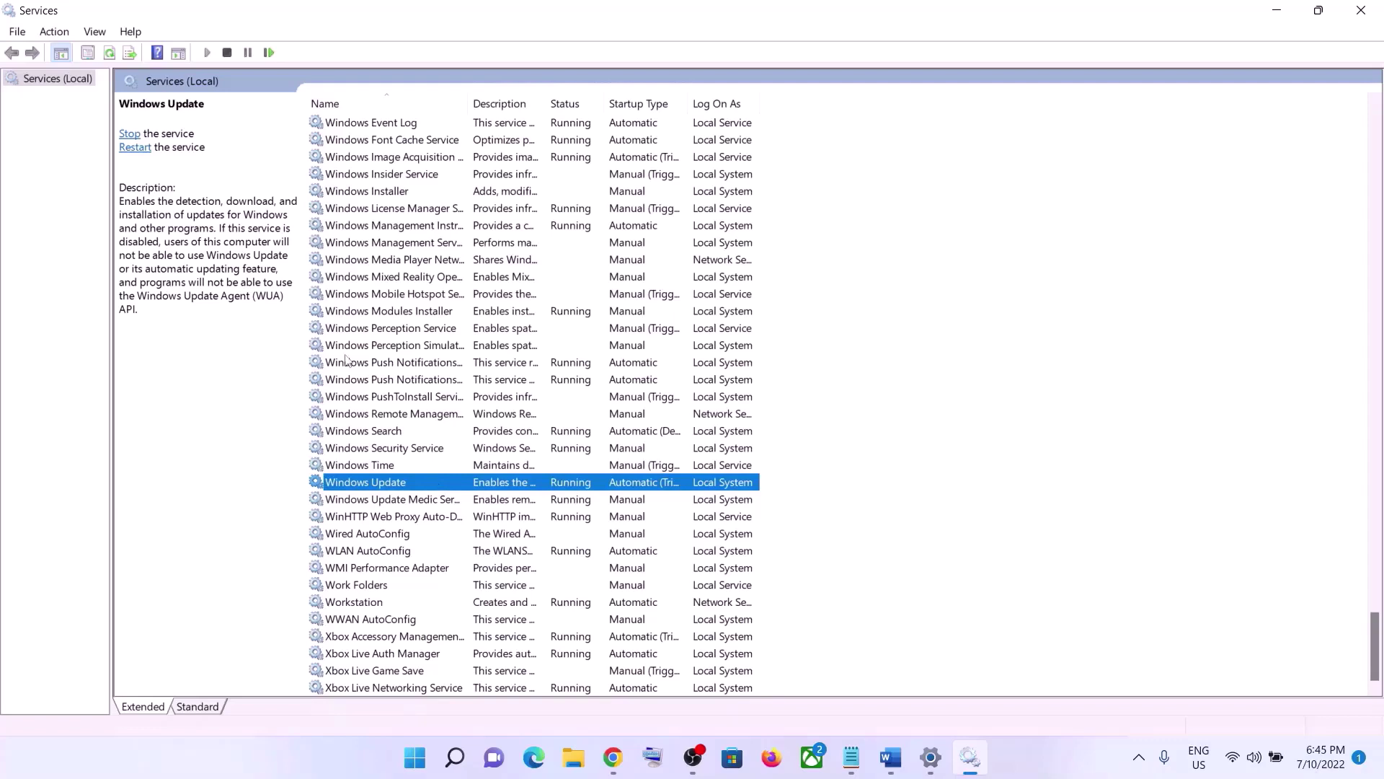
pyautogui.click(137, 148)
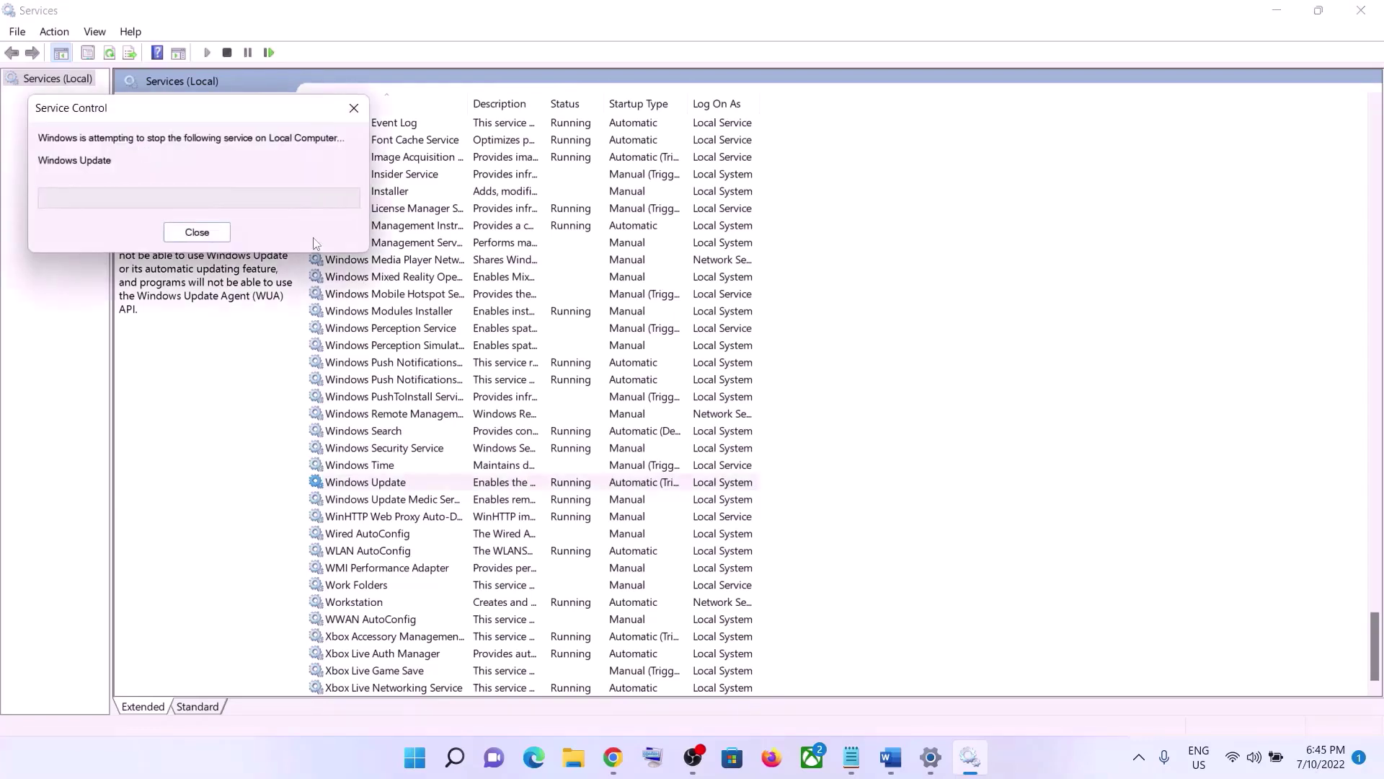
pyautogui.click(448, 364)
# Widen the Name column and open the Background Intelligent Transfer Service properties
pyautogui.press('b')
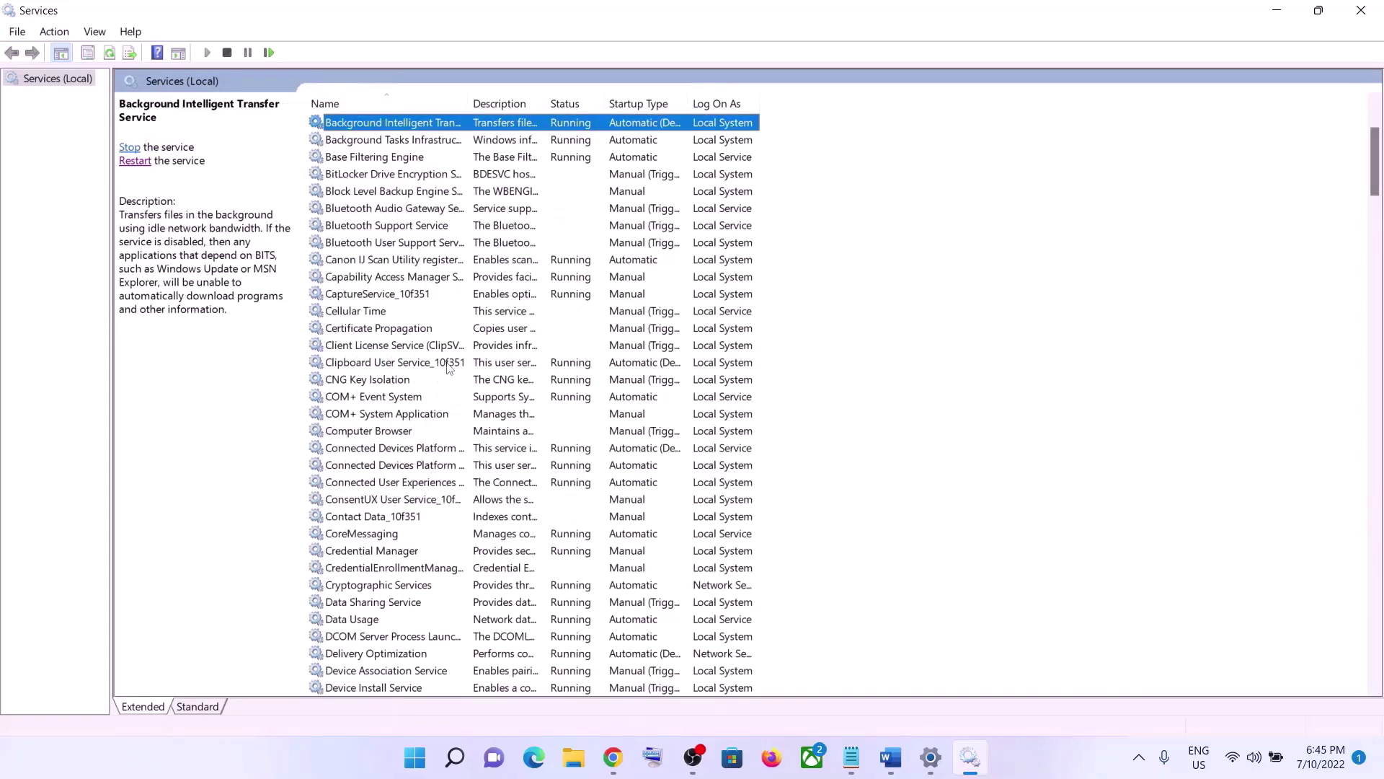
pyautogui.scroll(3, 447, 364)
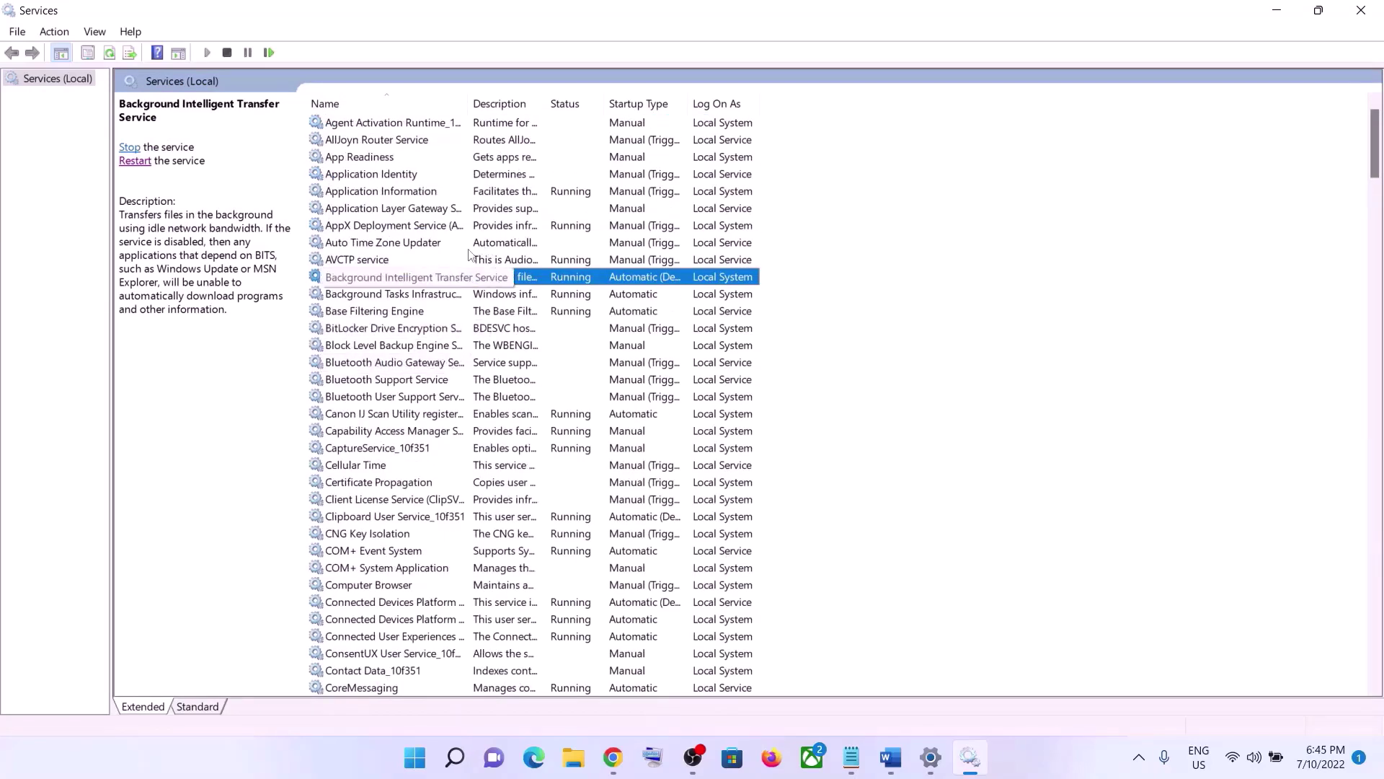
pyautogui.doubleClick(467, 101)
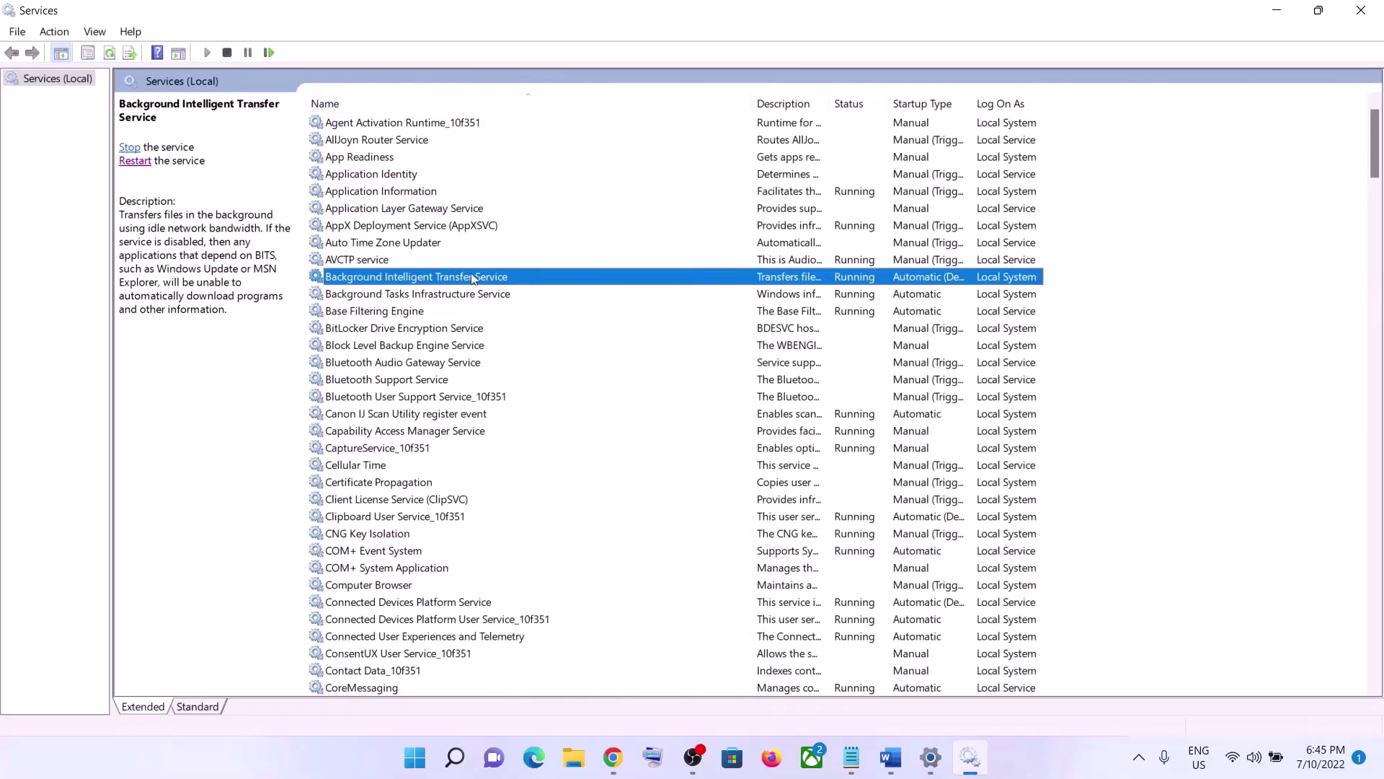
pyautogui.doubleClick(472, 278)
# Set BITS startup to Automatic, apply, restart the service, and close Services
pyautogui.click(728, 356)
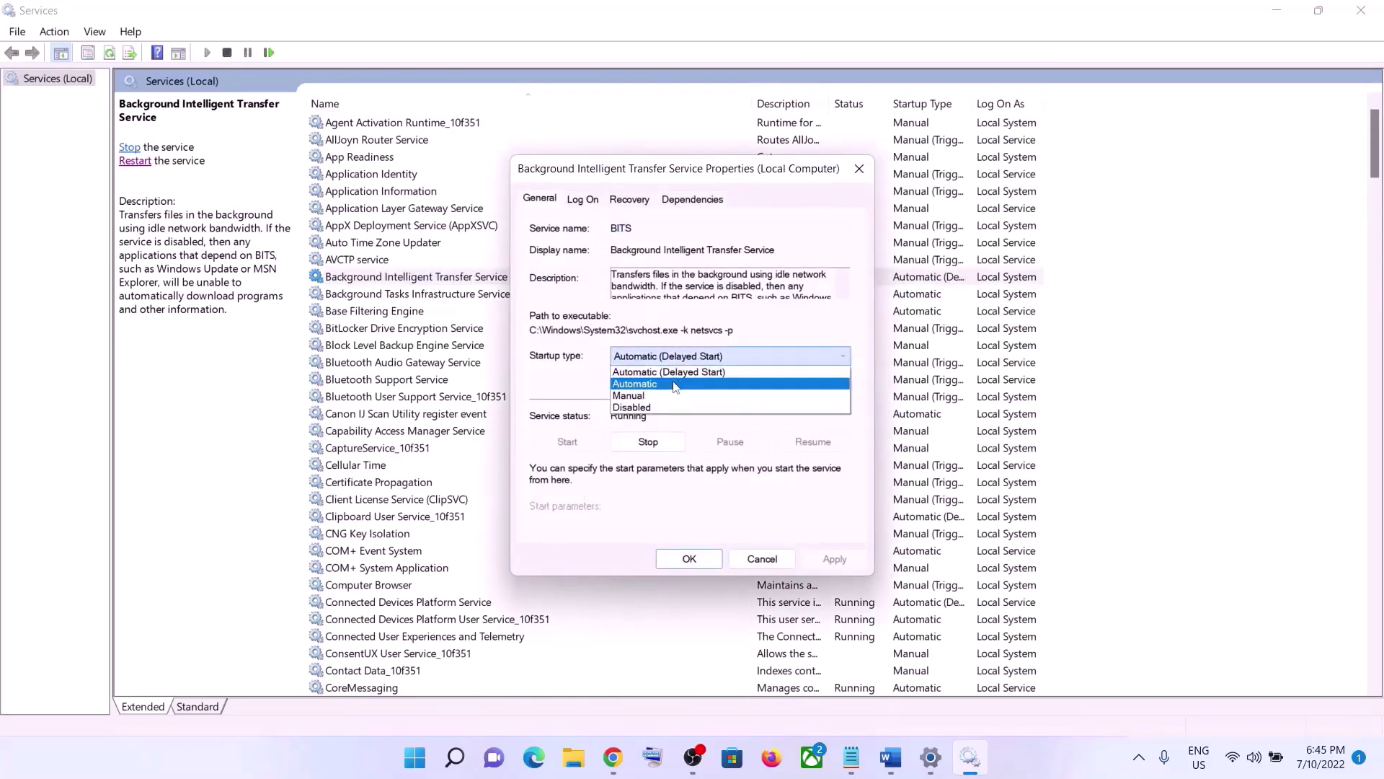
pyautogui.click(674, 384)
pyautogui.click(834, 558)
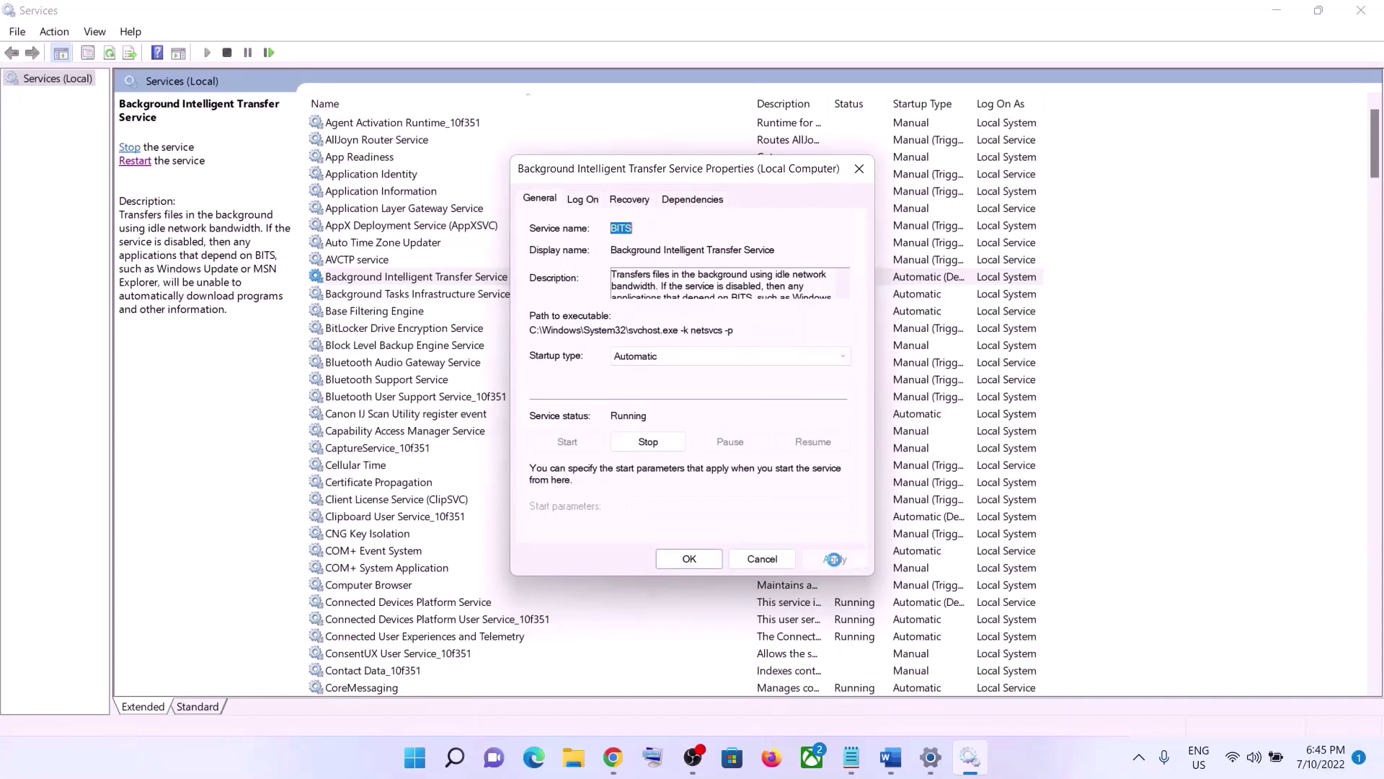
pyautogui.click(689, 555)
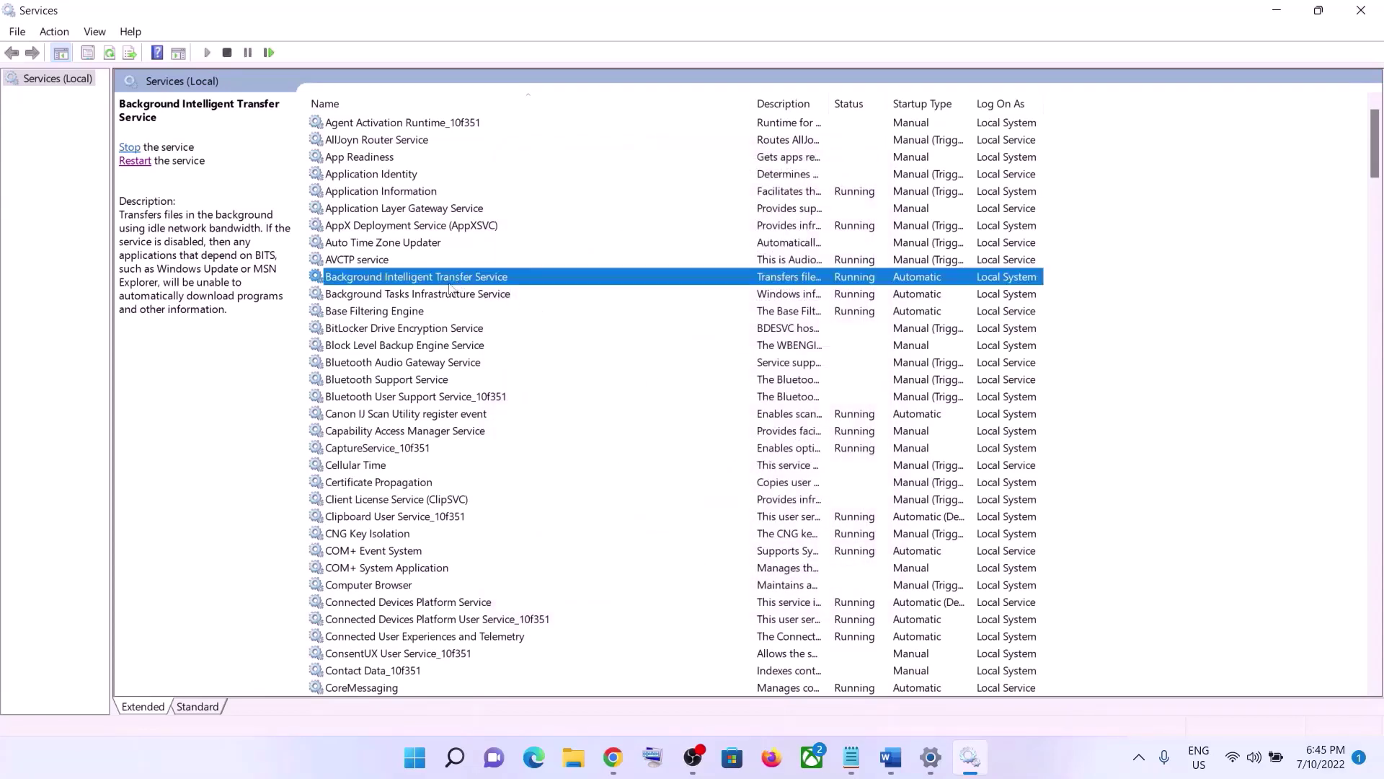
pyautogui.click(138, 165)
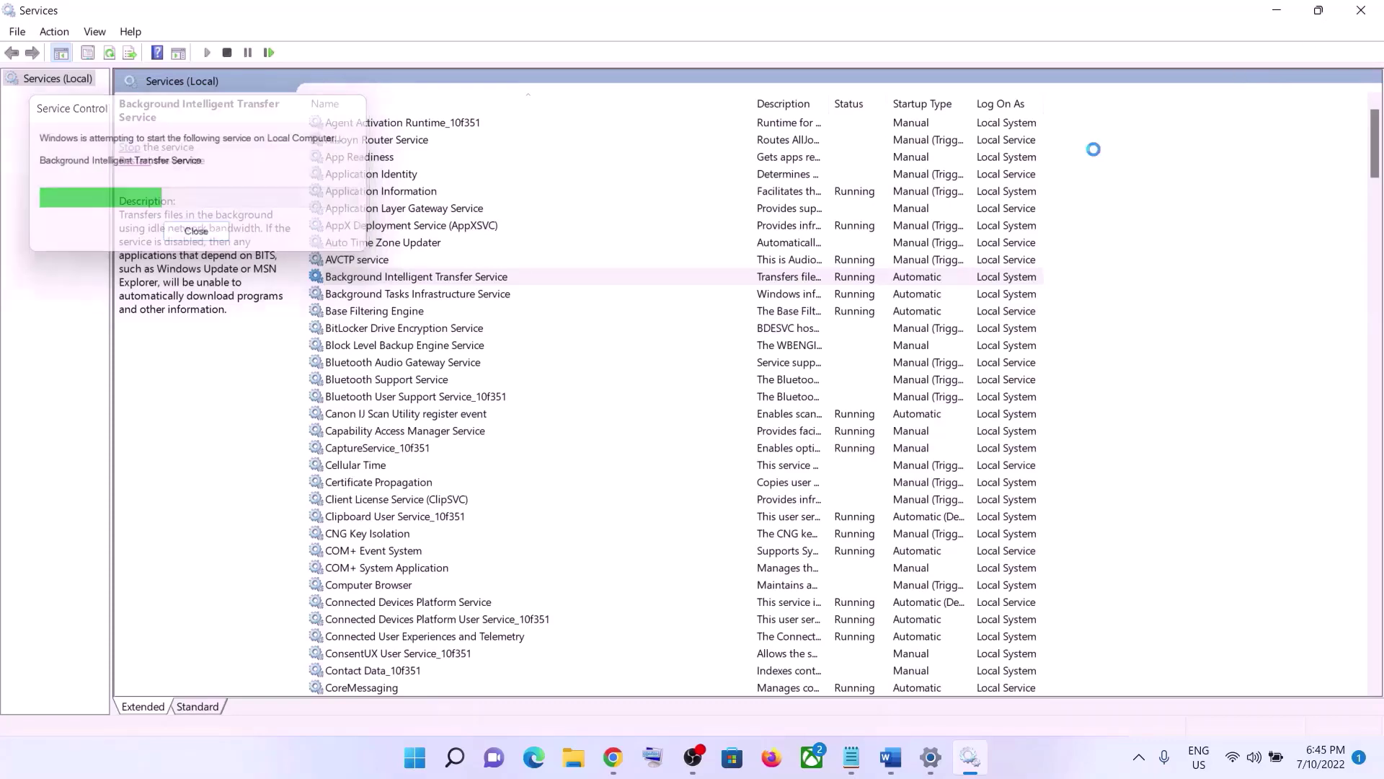
pyautogui.click(1361, 10)
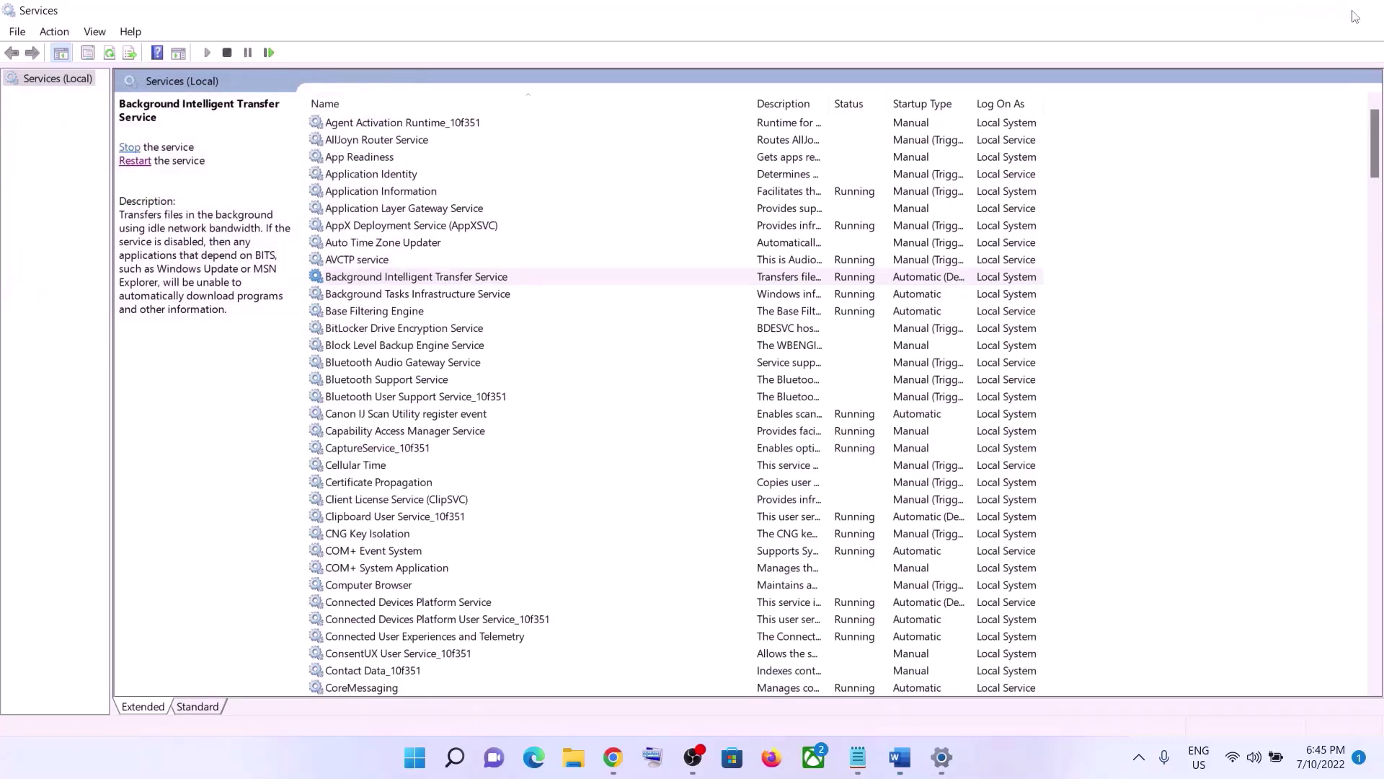
# Copy the Step 3 Windows 11 download page link from the Word notes
pyautogui.scroll(-5, 655, 387)
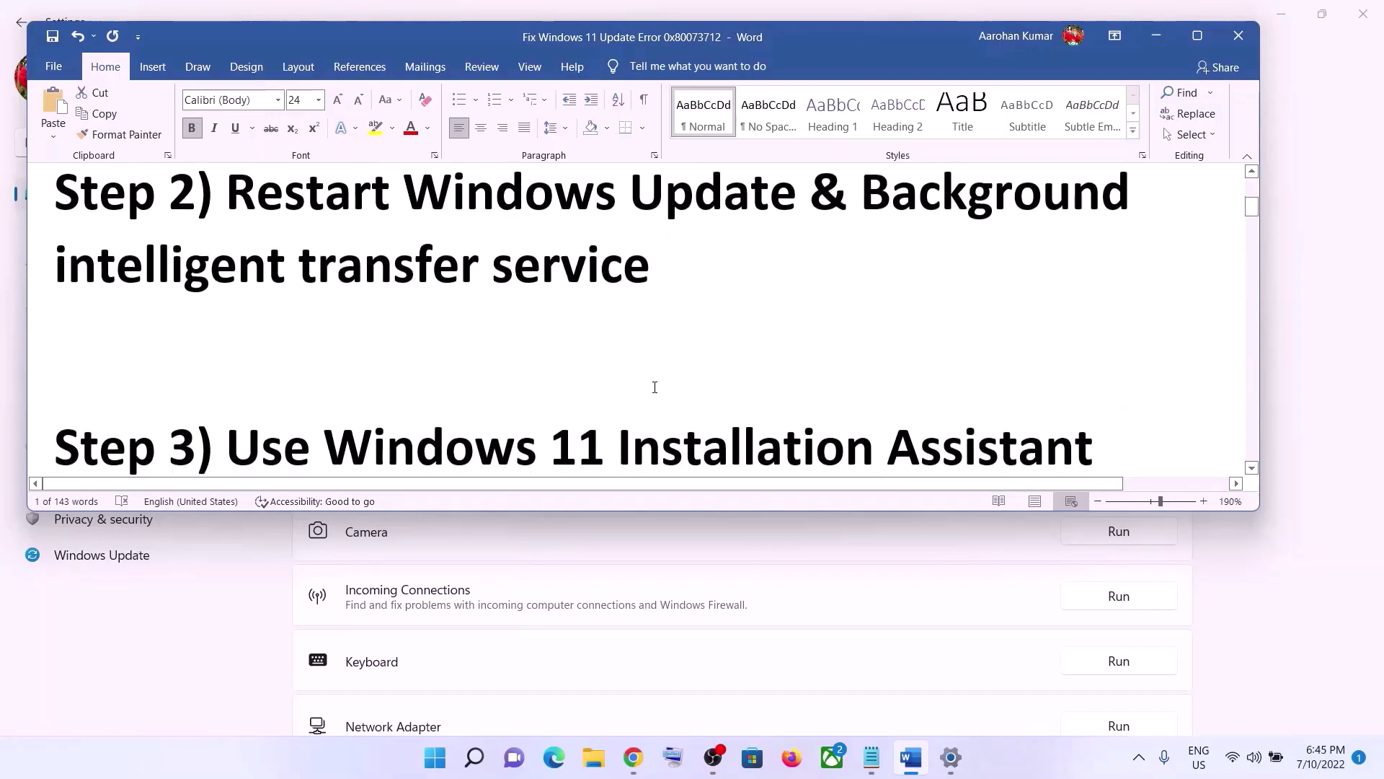
pyautogui.scroll(-2, 655, 388)
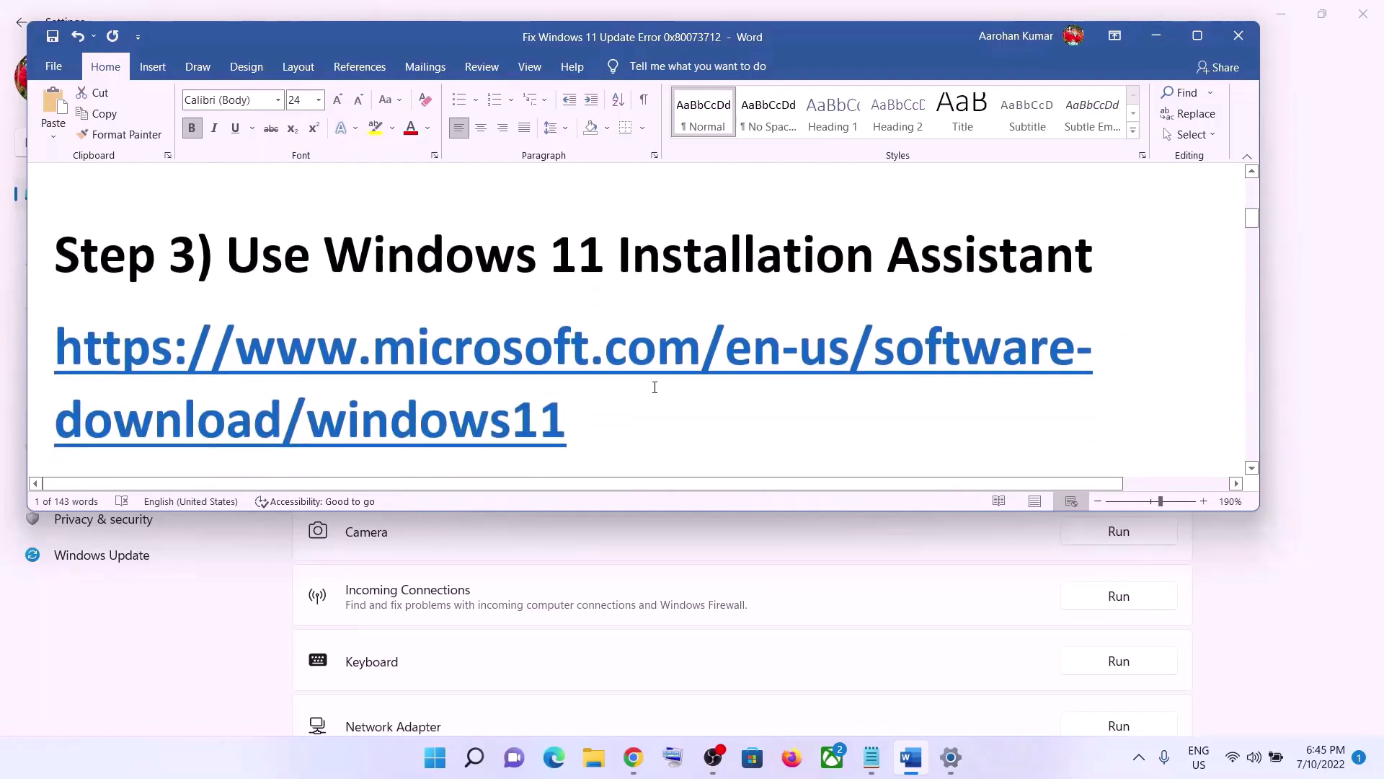
pyautogui.tripleClick(603, 411)
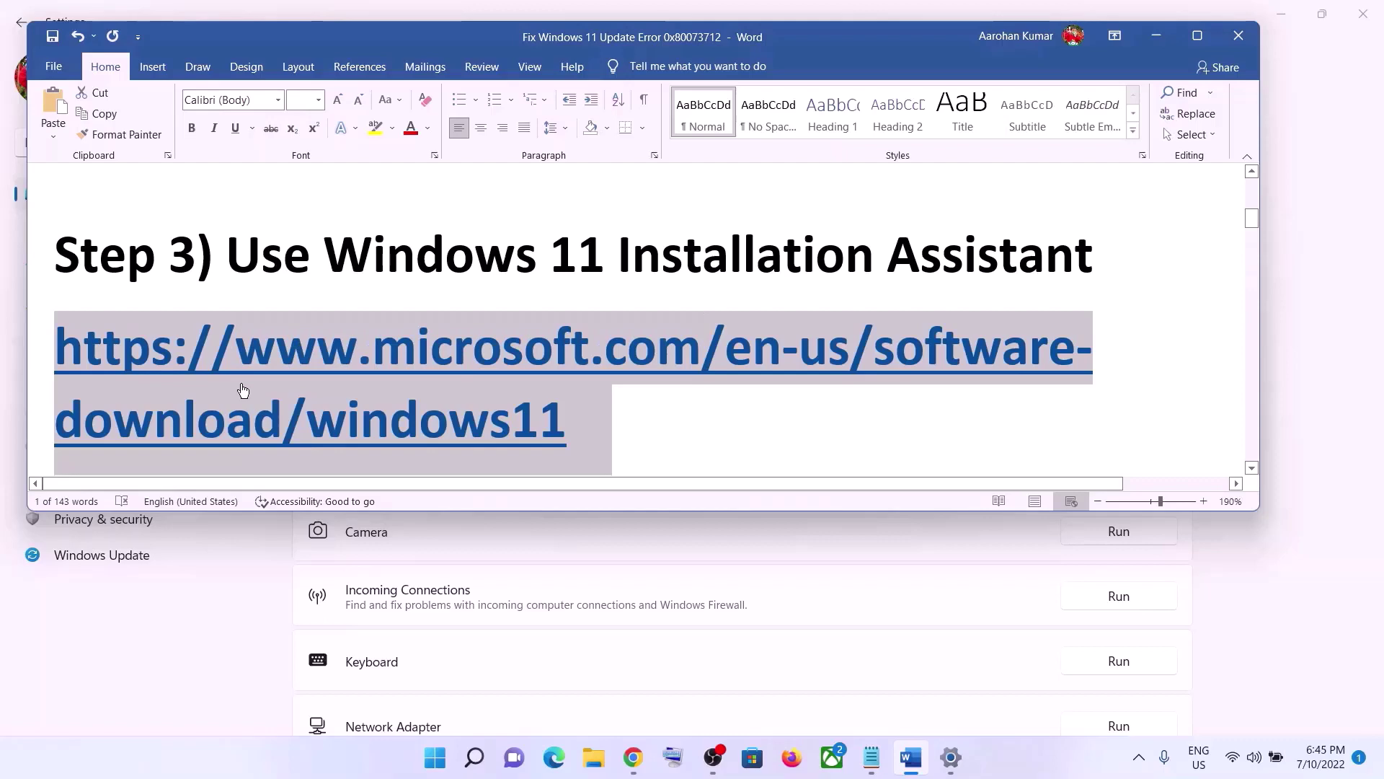
pyautogui.rightClick(478, 383)
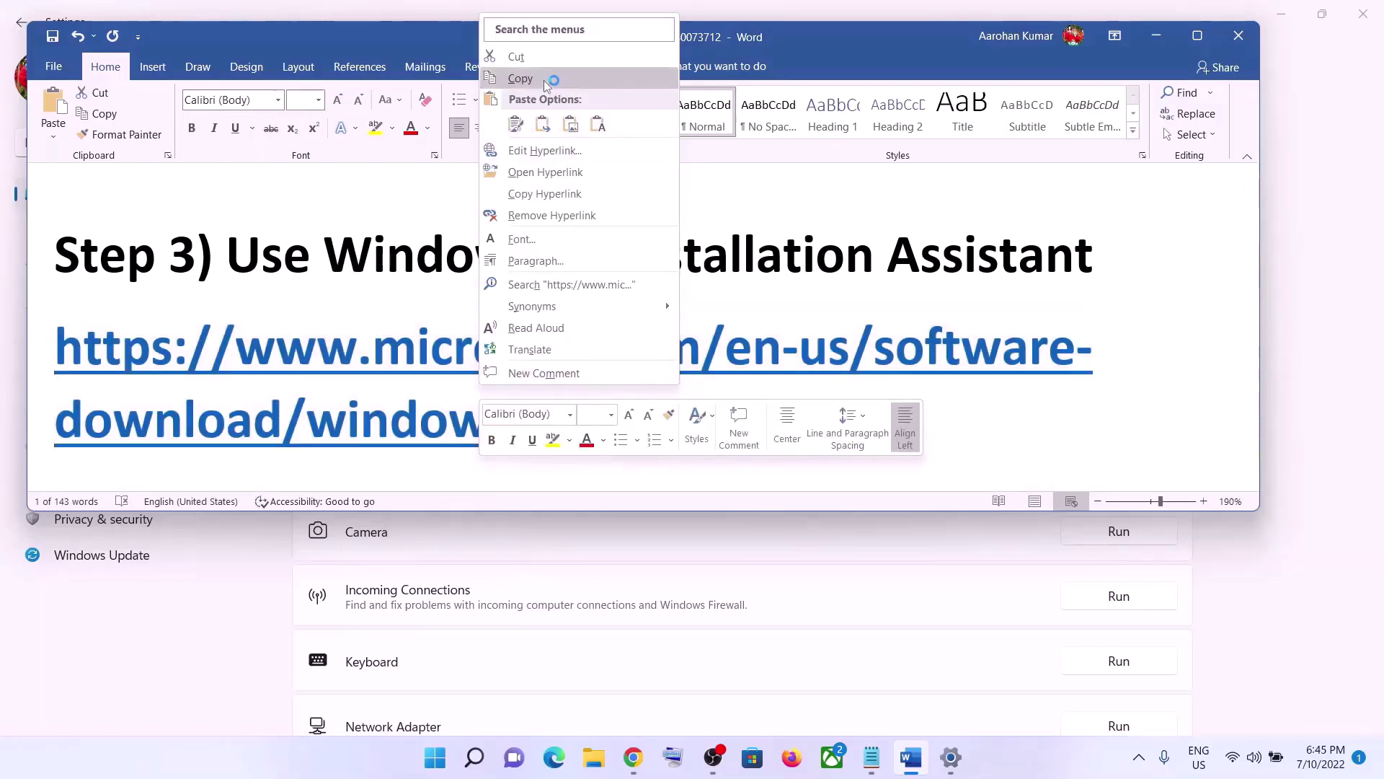
pyautogui.click(523, 78)
# Download Windows11InstallationAssistant.exe from the Download Windows 11 page in Chrome and run it
pyautogui.click(634, 757)
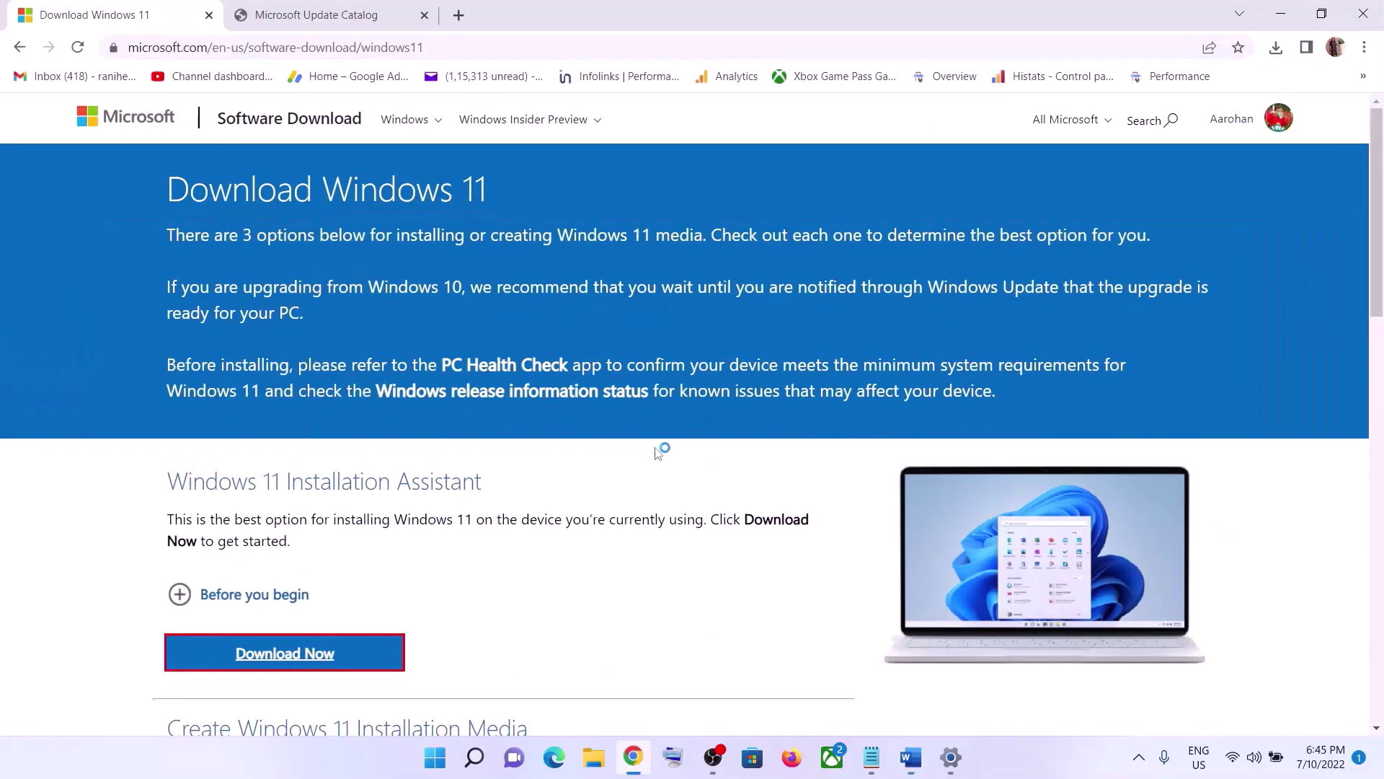
pyautogui.scroll(-1, 545, 481)
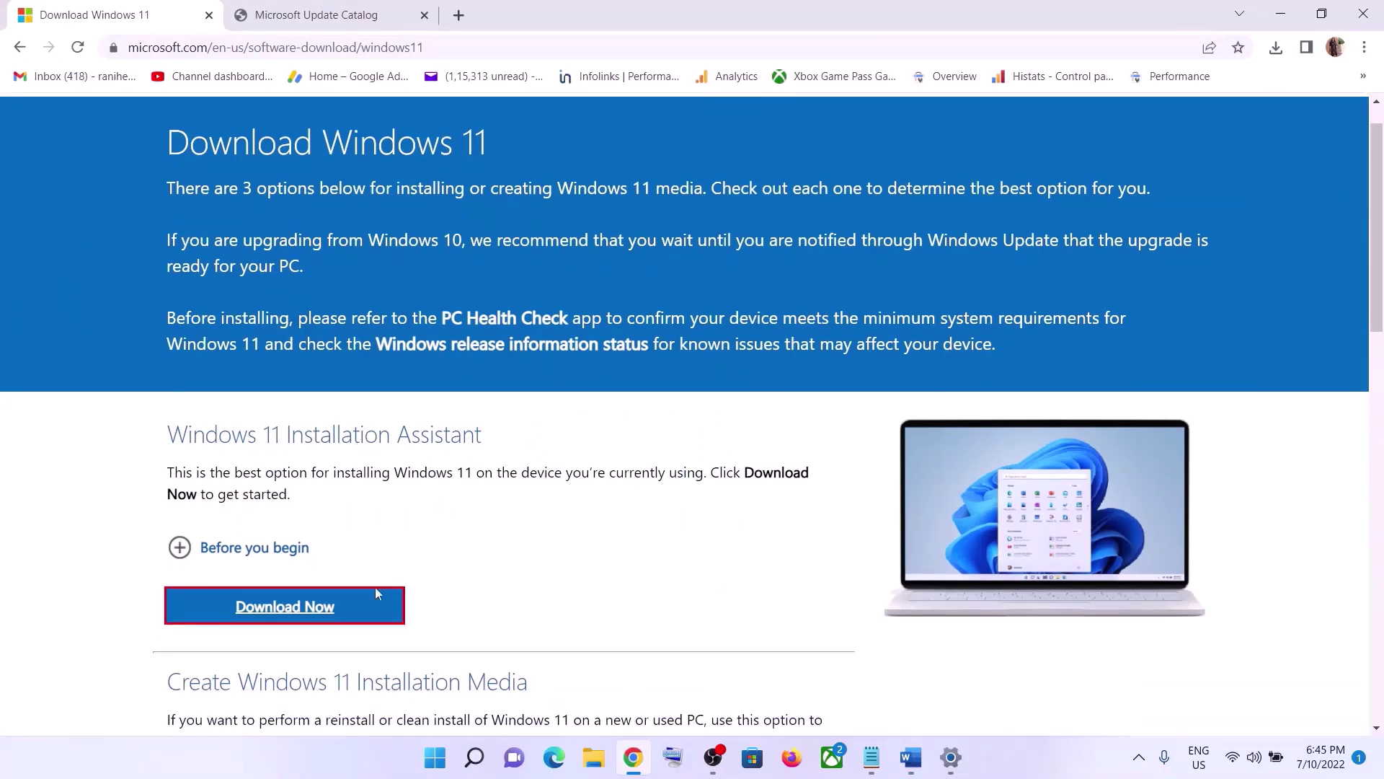
pyautogui.click(346, 605)
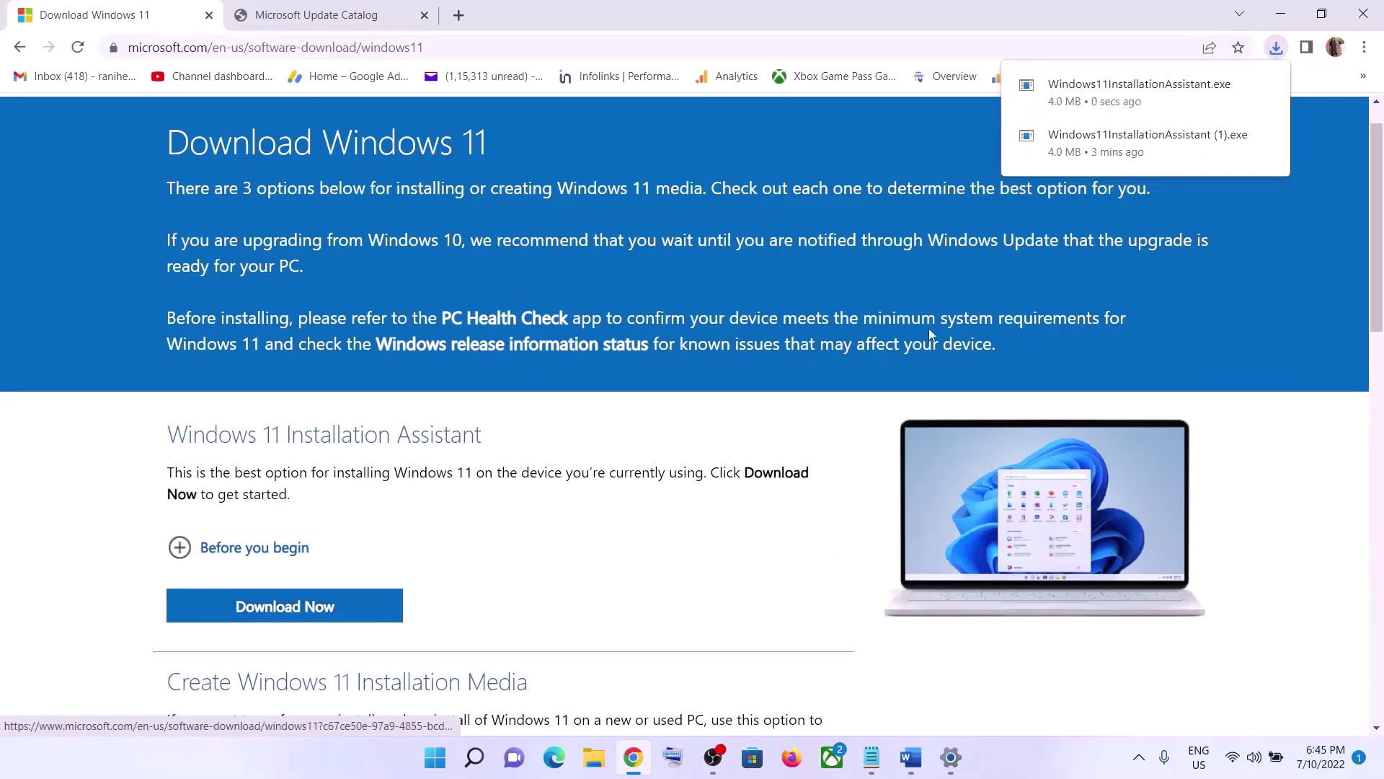
pyautogui.click(1117, 102)
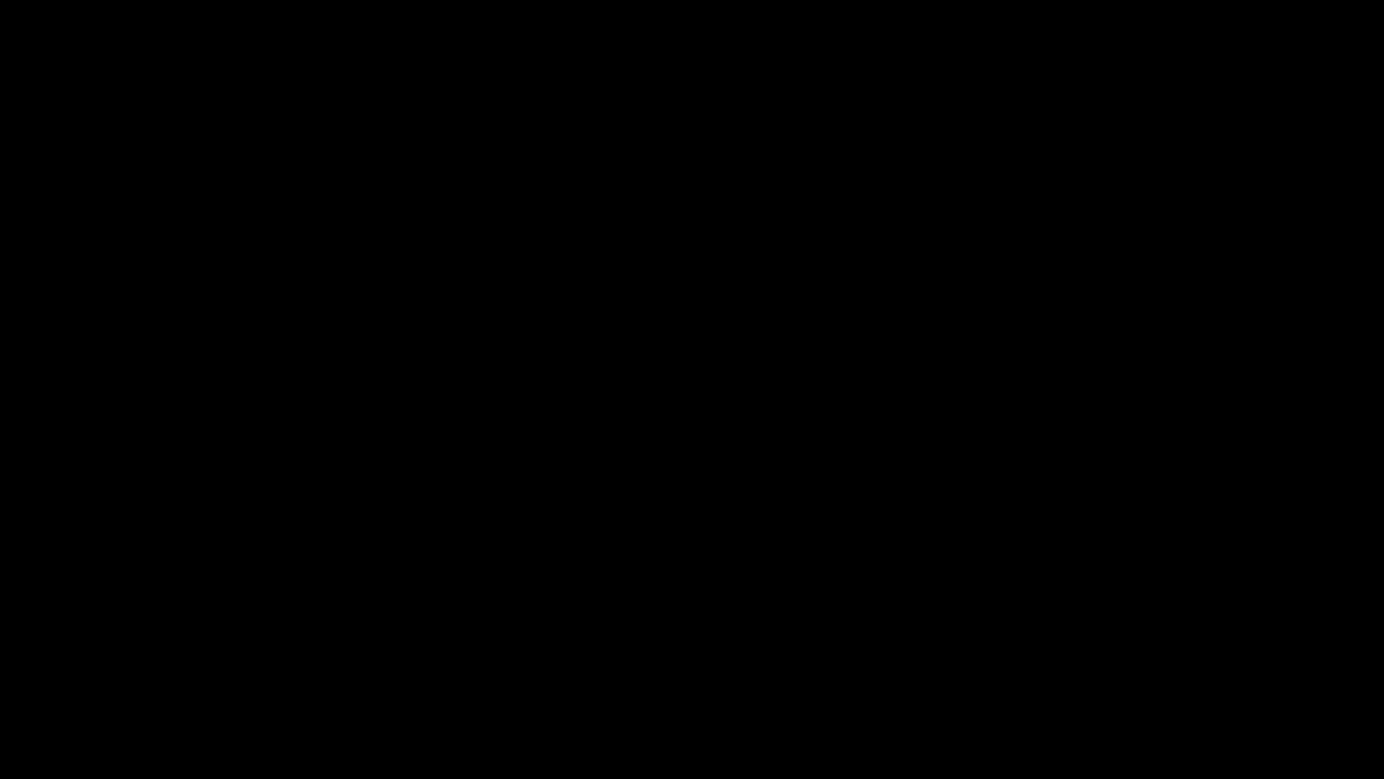
# Allow the Installation Assistant to run, then close it once it reports Windows 11 is current
pyautogui.click(670, 435)
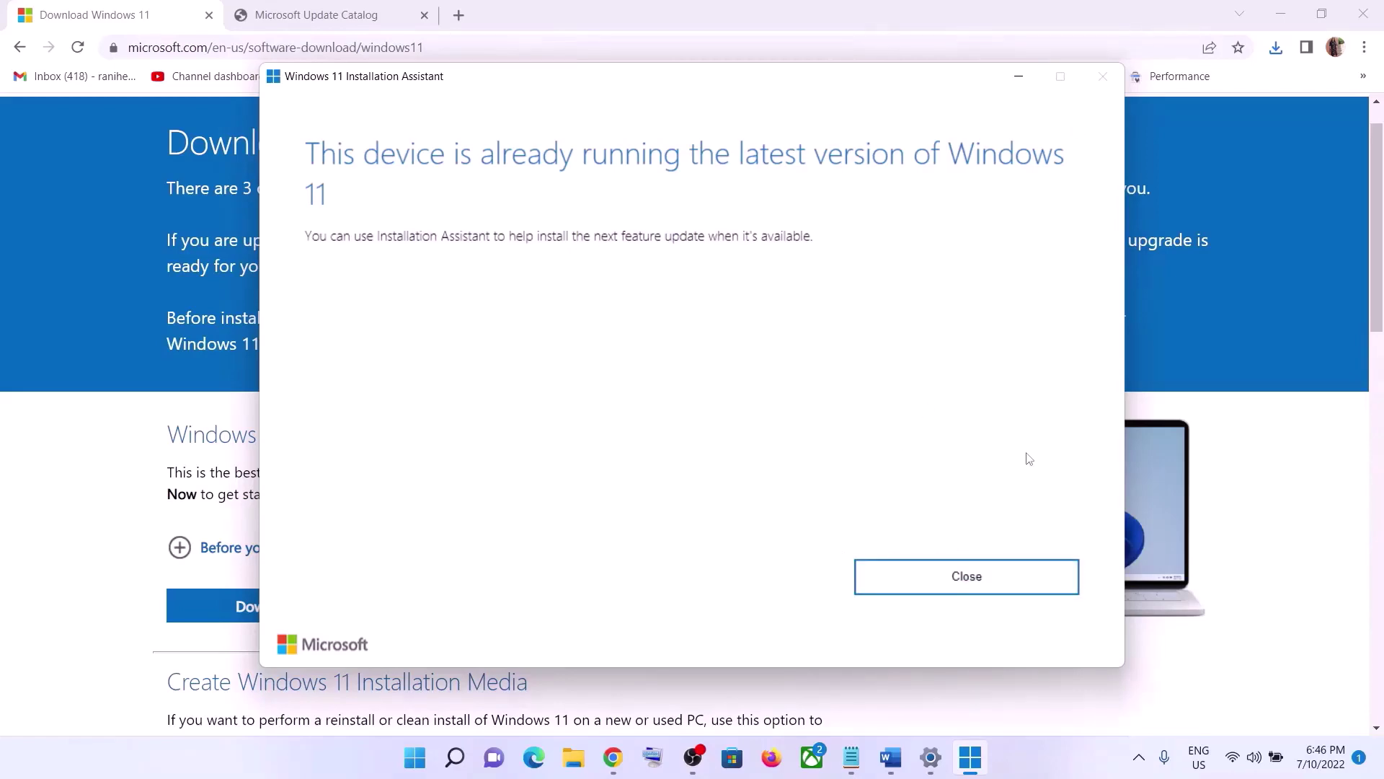
pyautogui.click(970, 577)
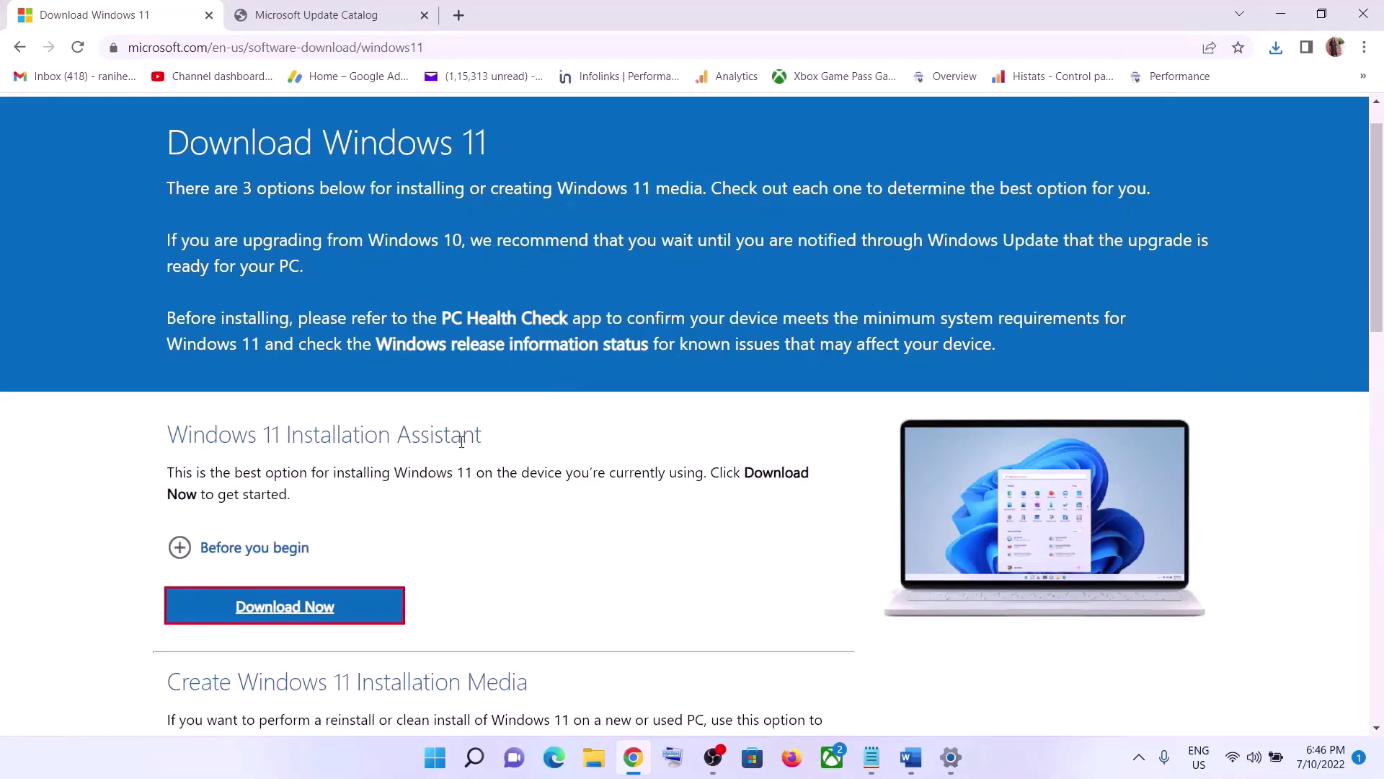
# Open the properties of the newer Windows11InstallationAssistant file in Downloads
pyautogui.click(594, 757)
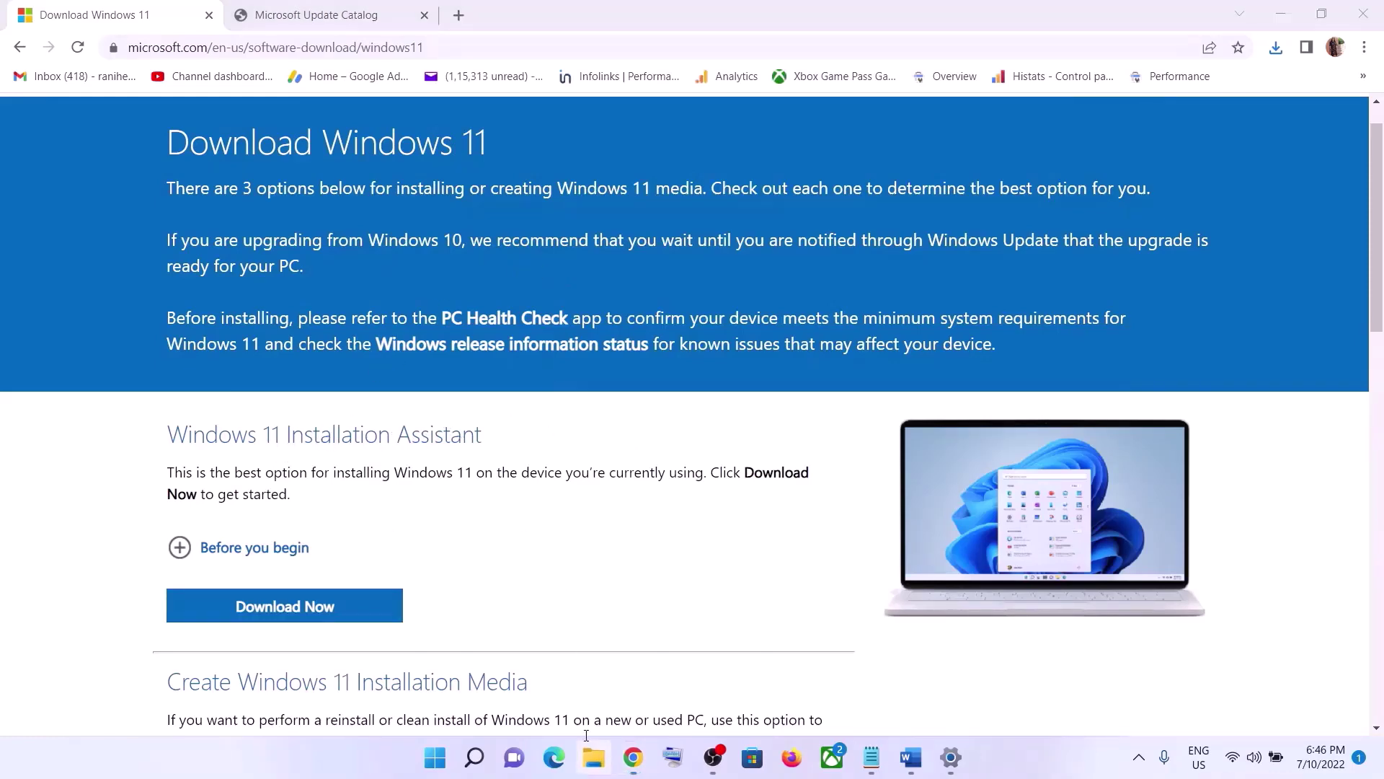
pyautogui.click(108, 182)
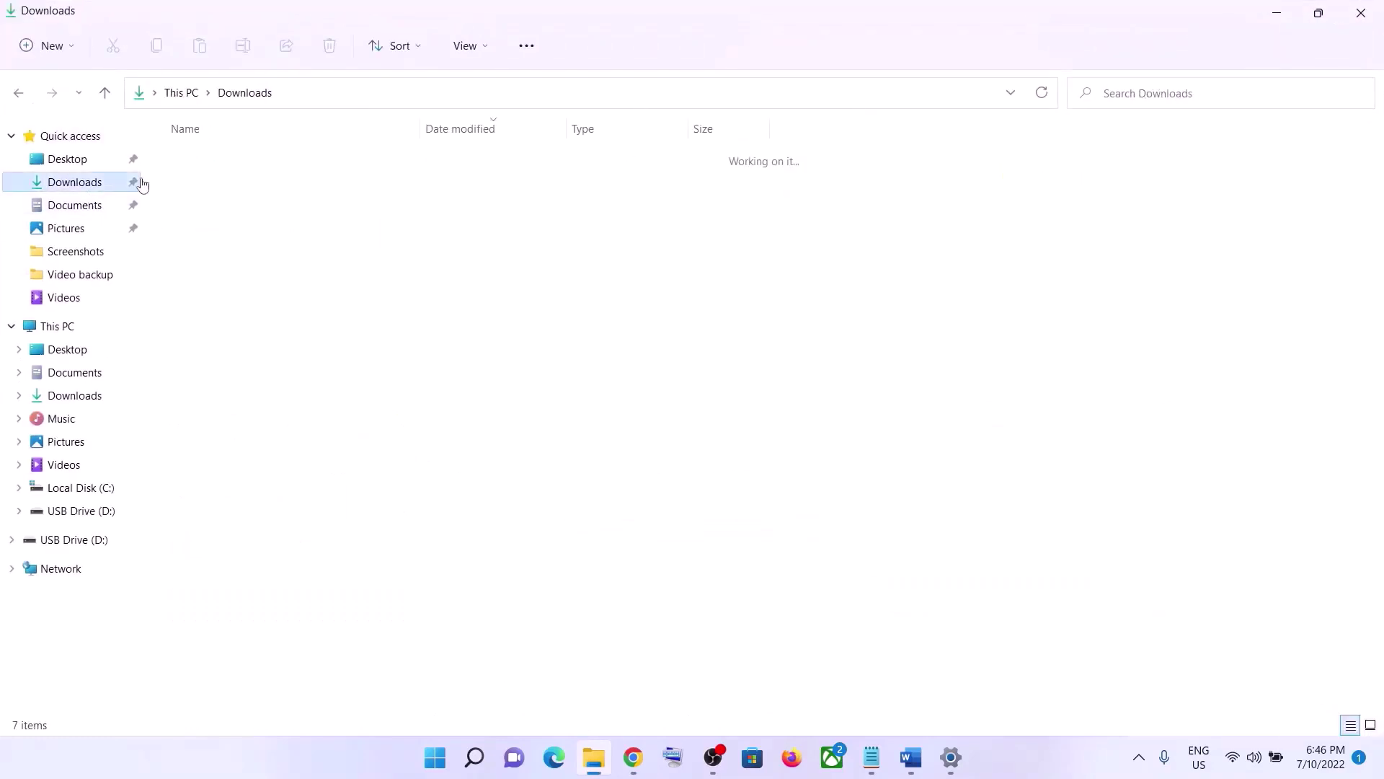
pyautogui.click(265, 184)
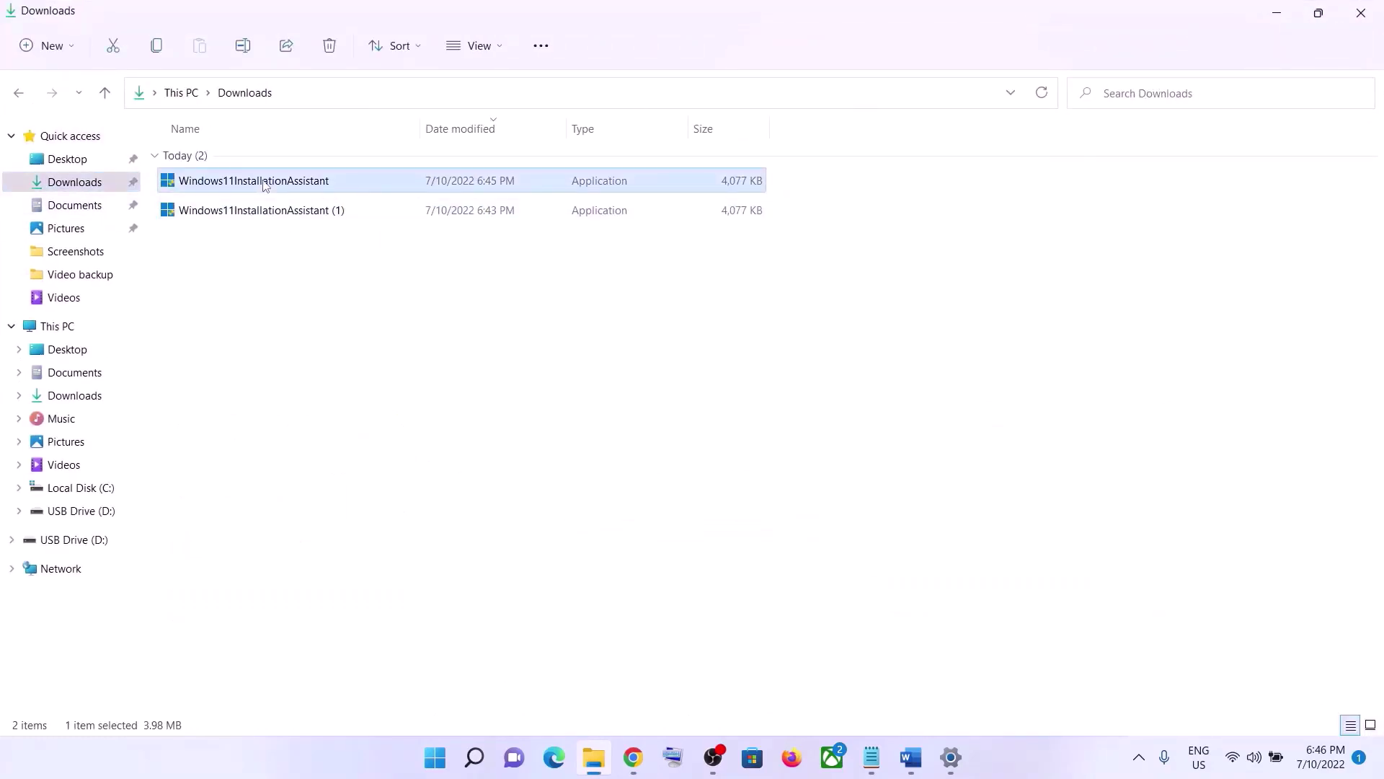
pyautogui.rightClick(264, 185)
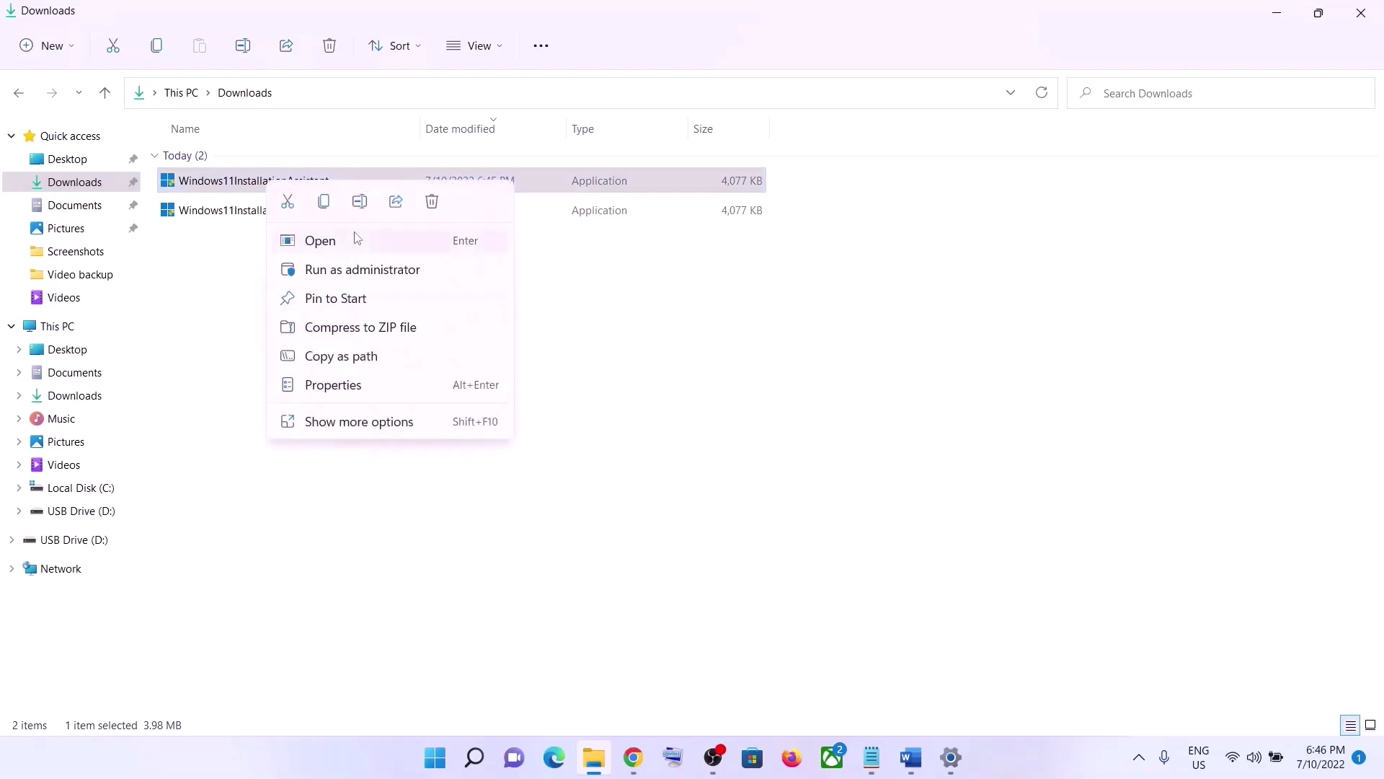
pyautogui.click(338, 386)
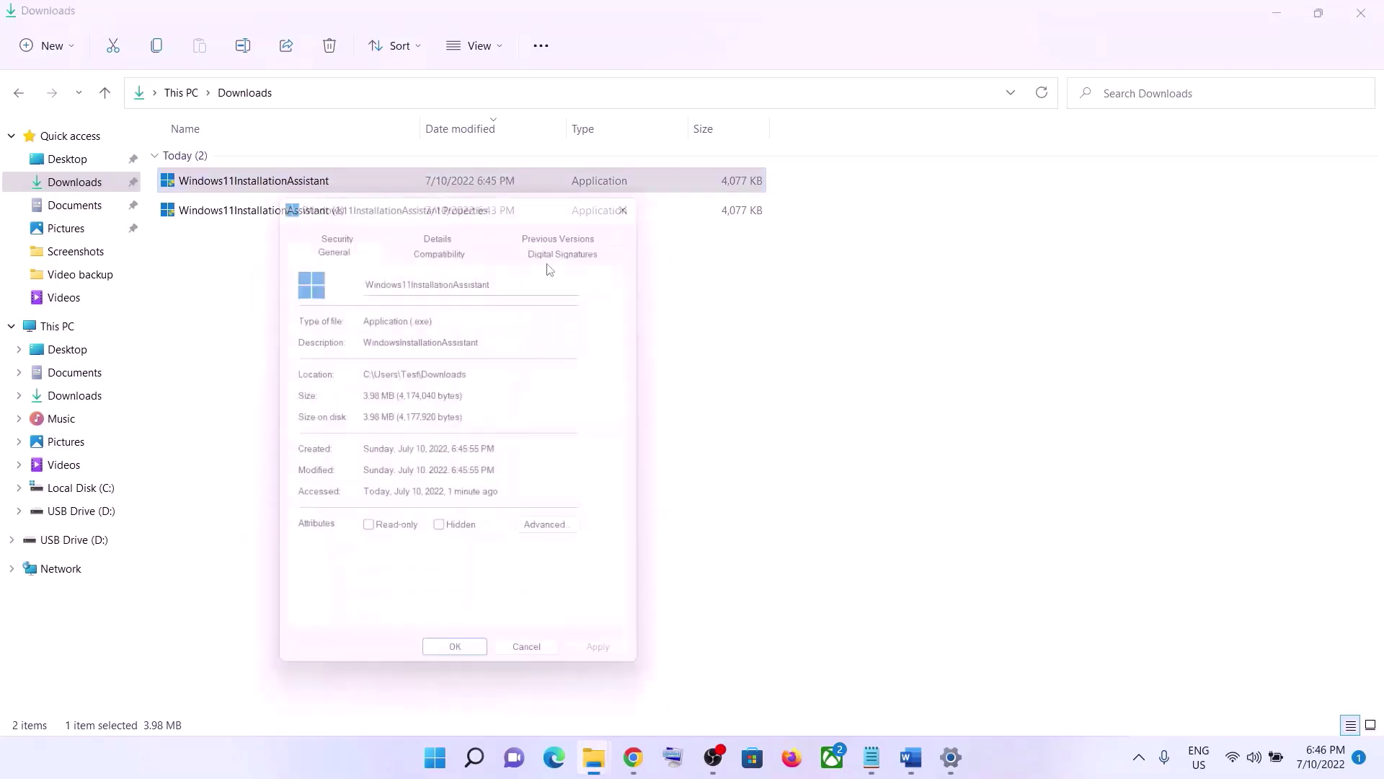
# Set the installer to run in Windows 7 compatibility mode and apply it
pyautogui.click(464, 246)
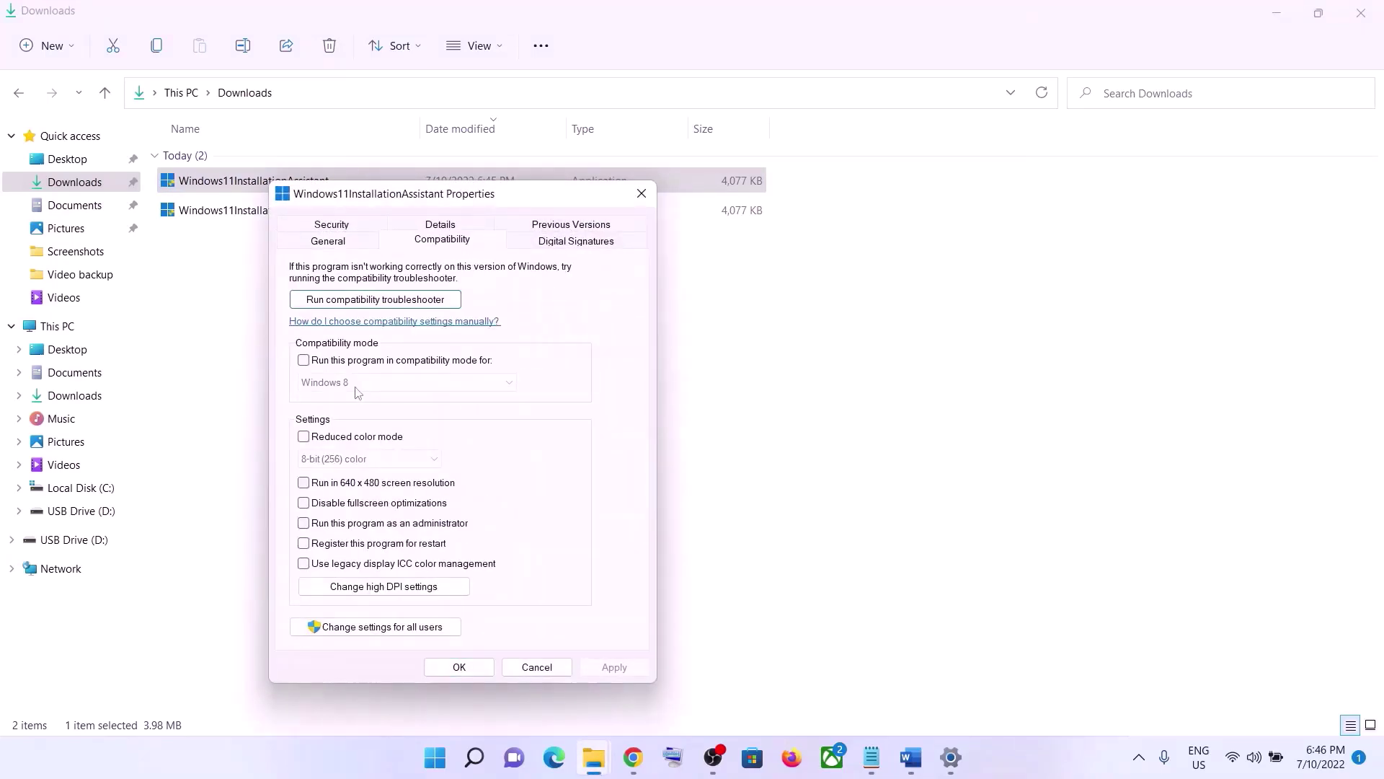
pyautogui.click(304, 361)
pyautogui.click(467, 385)
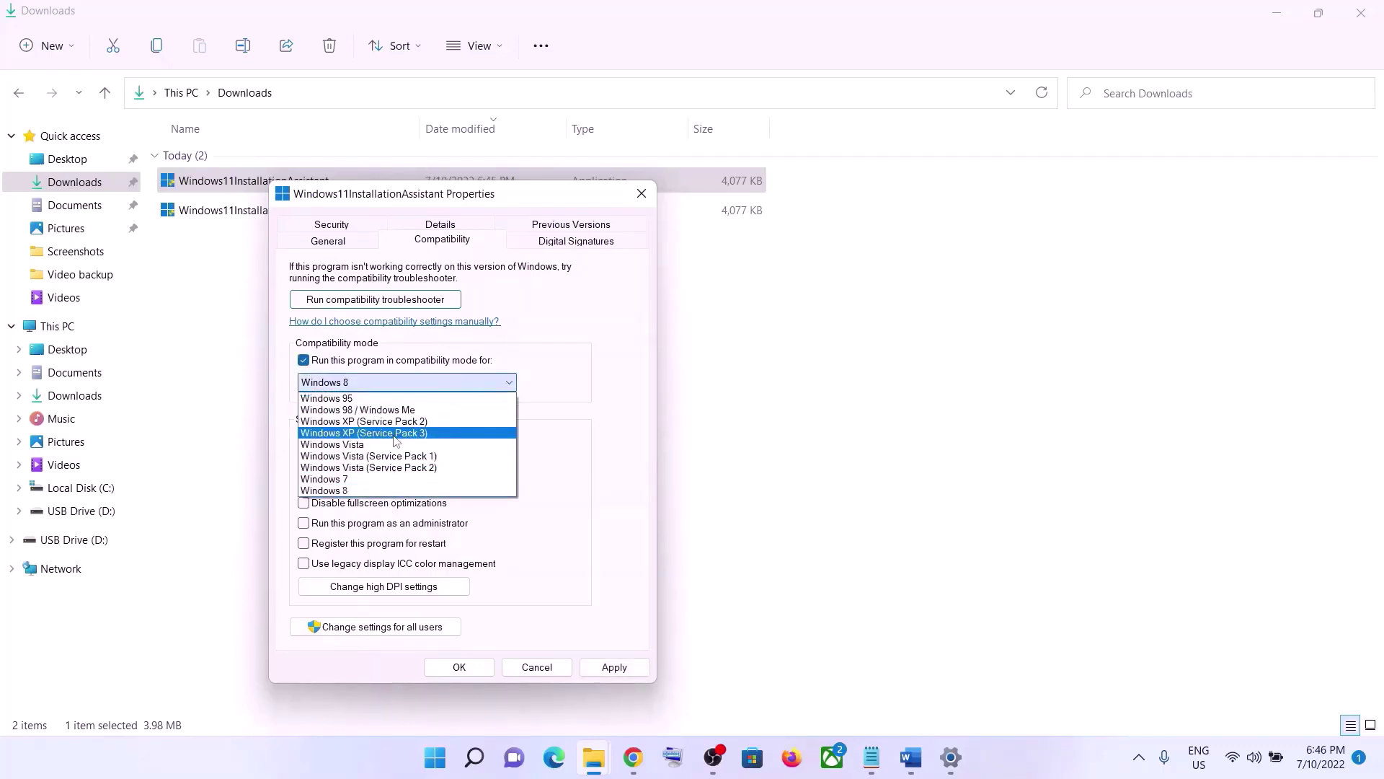
pyautogui.click(344, 481)
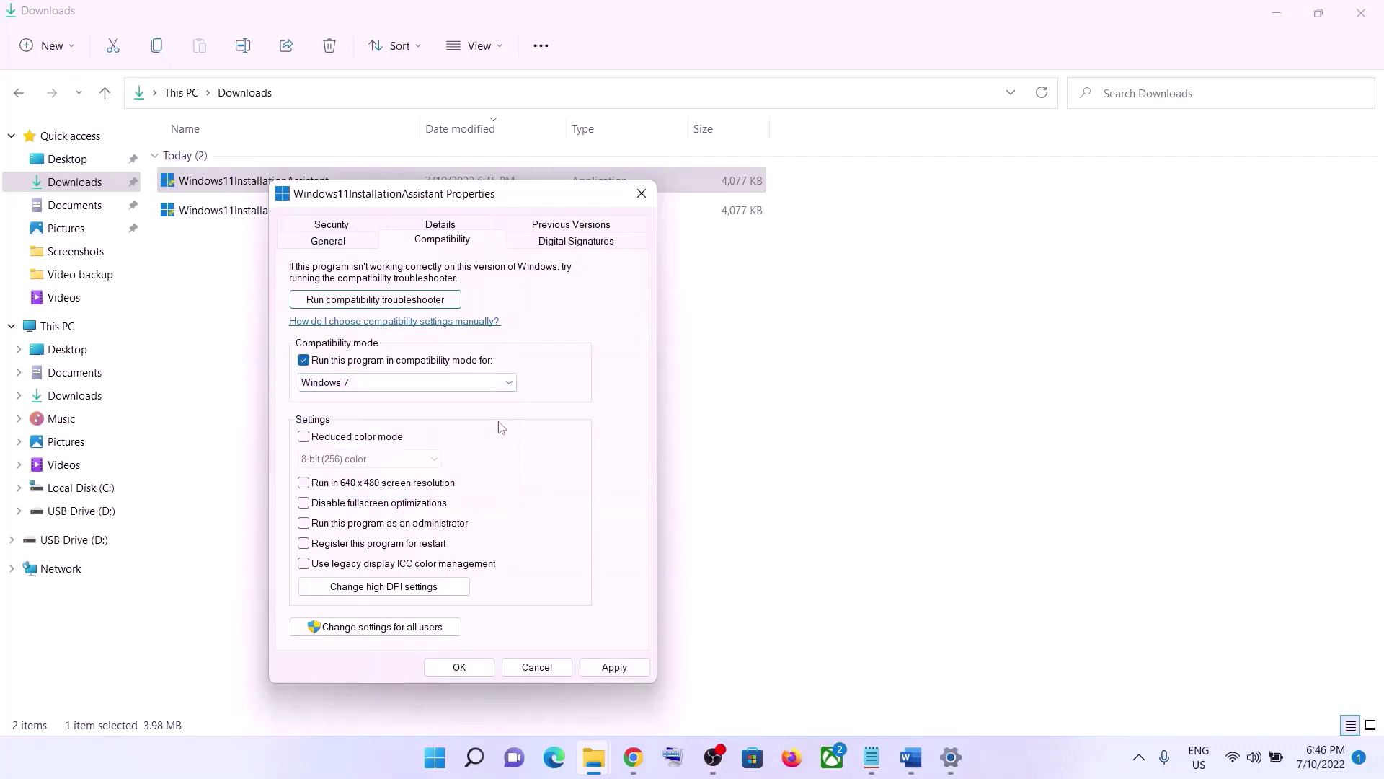
pyautogui.click(607, 667)
pyautogui.click(488, 667)
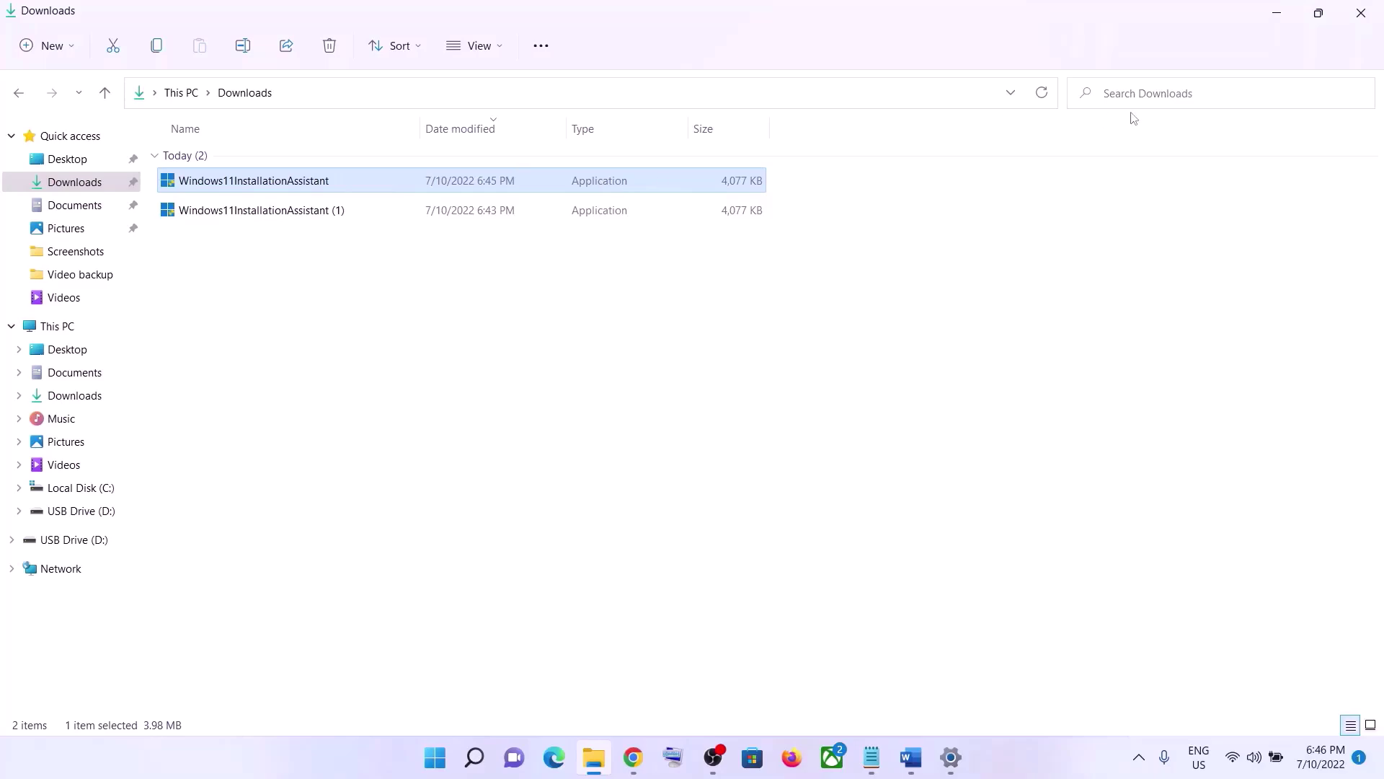
# Minimize Explorer, copy the Step 4 Update Catalog link from Word, and return to Chrome
pyautogui.click(1290, 22)
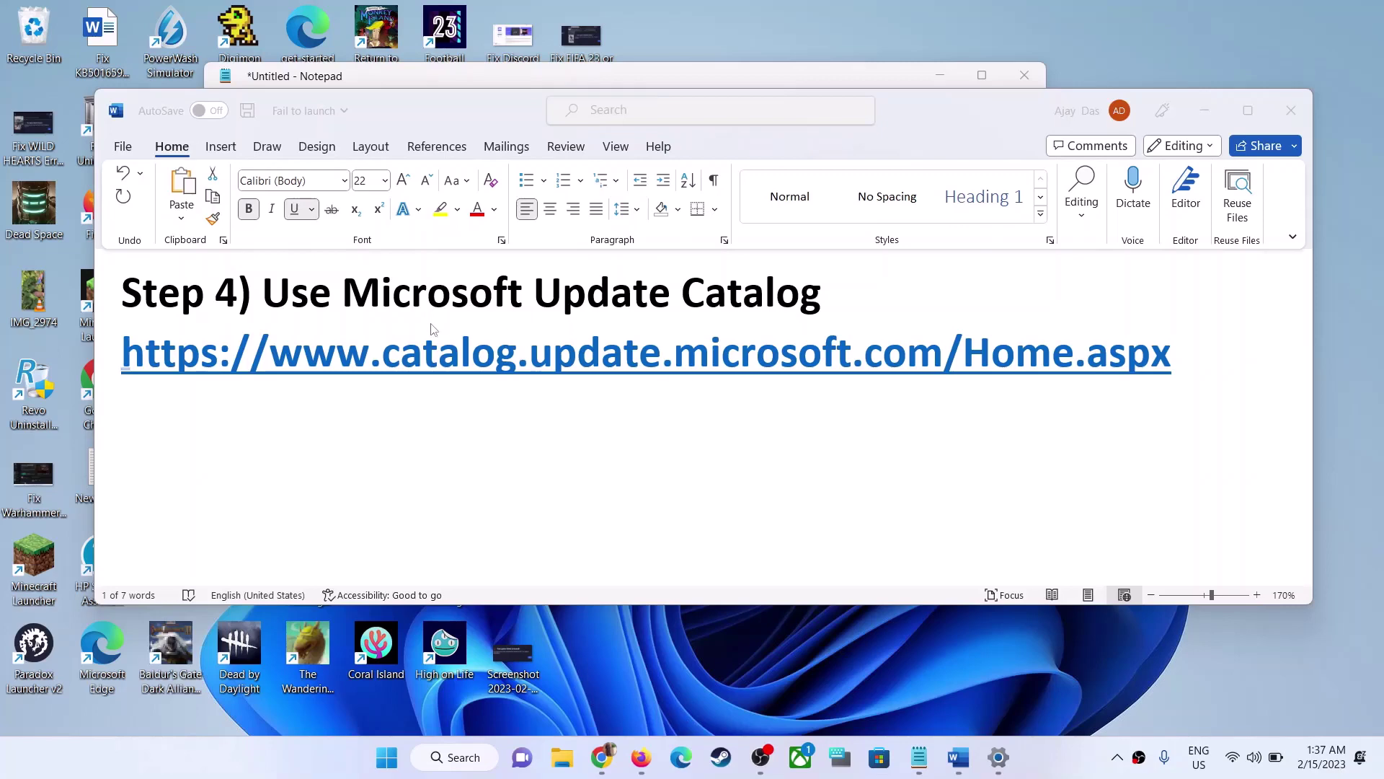
pyautogui.doubleClick(676, 366)
pyautogui.doubleClick(677, 366)
pyautogui.hotkey('ctrl', 'a')
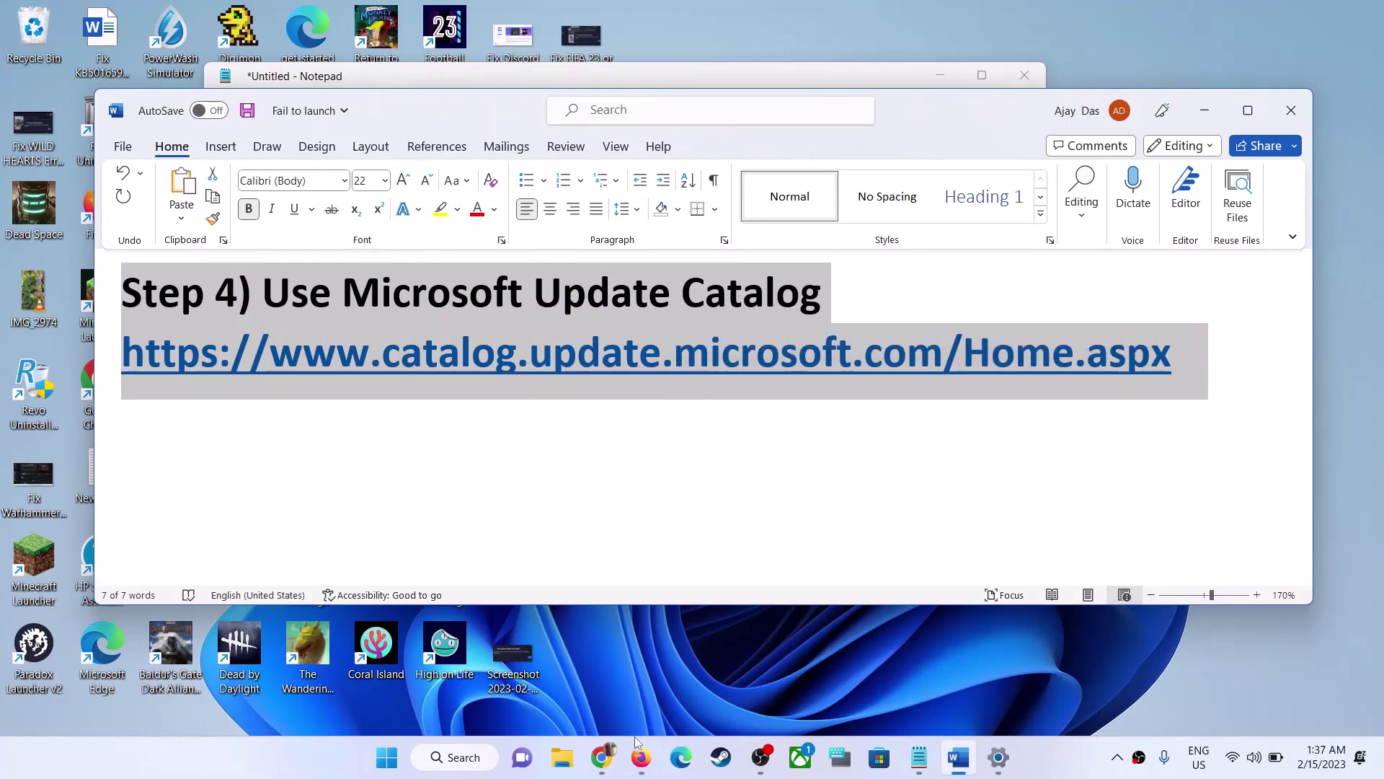
pyautogui.click(602, 757)
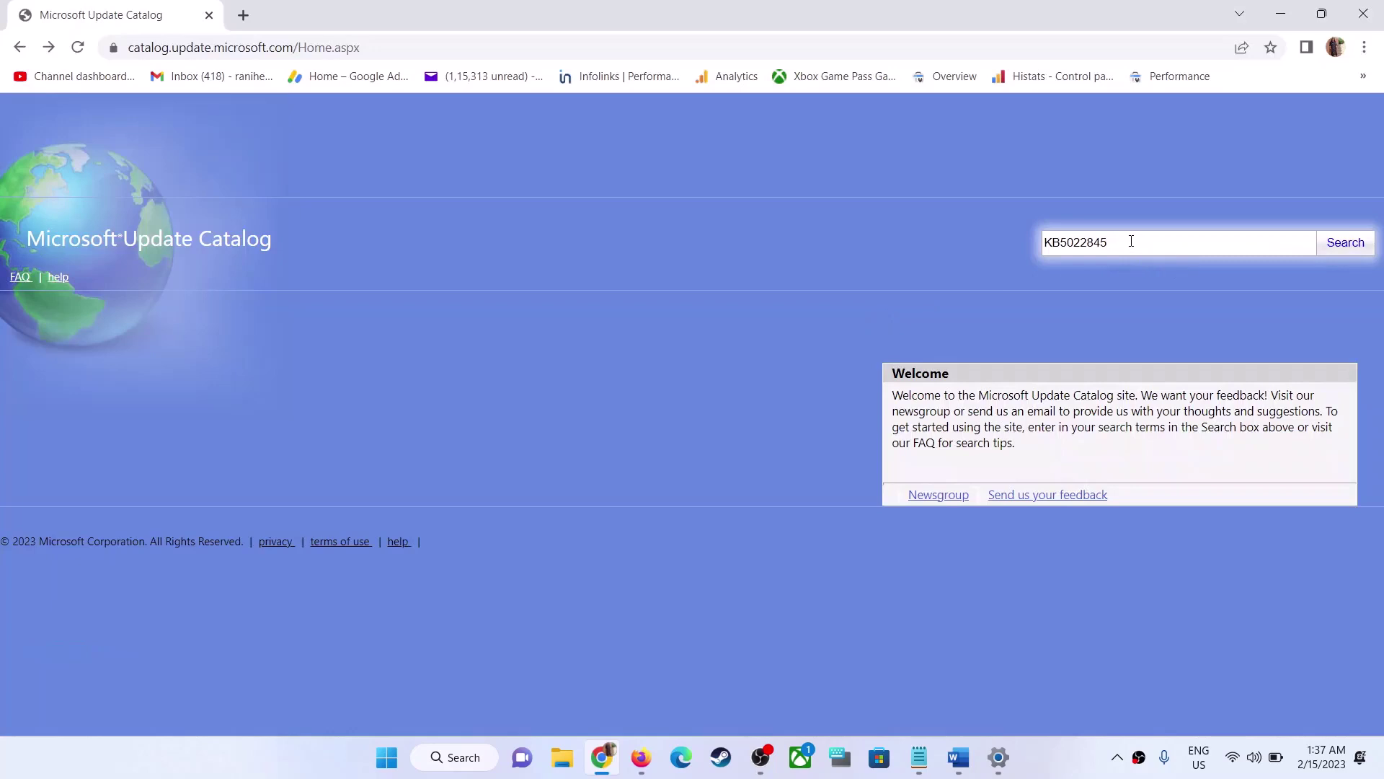
# Search the catalog for KB5022845 and download the x64 Windows 11 22H2 cumulative update .msu
pyautogui.moveTo(1130, 241); pyautogui.dragTo(1045, 241)
pyautogui.click(1337, 248)
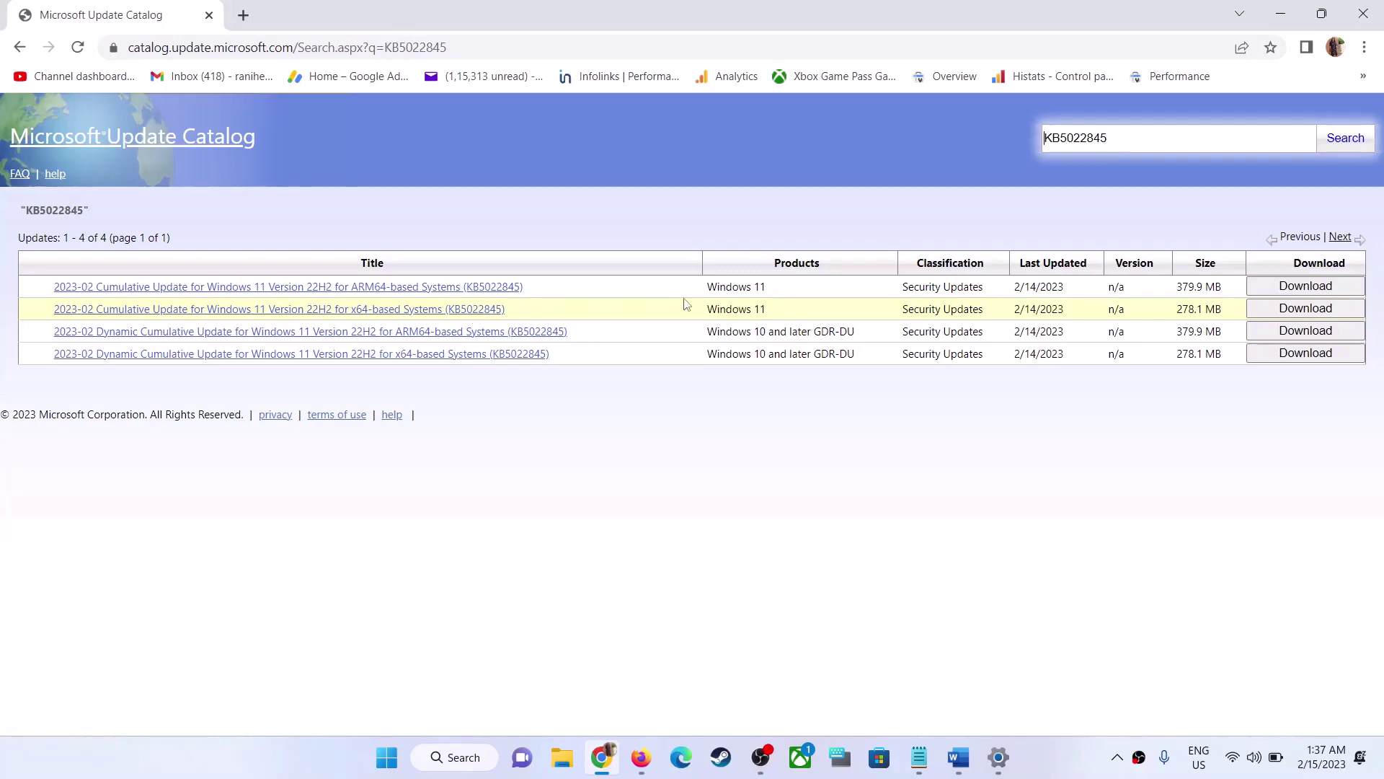
pyautogui.click(1326, 315)
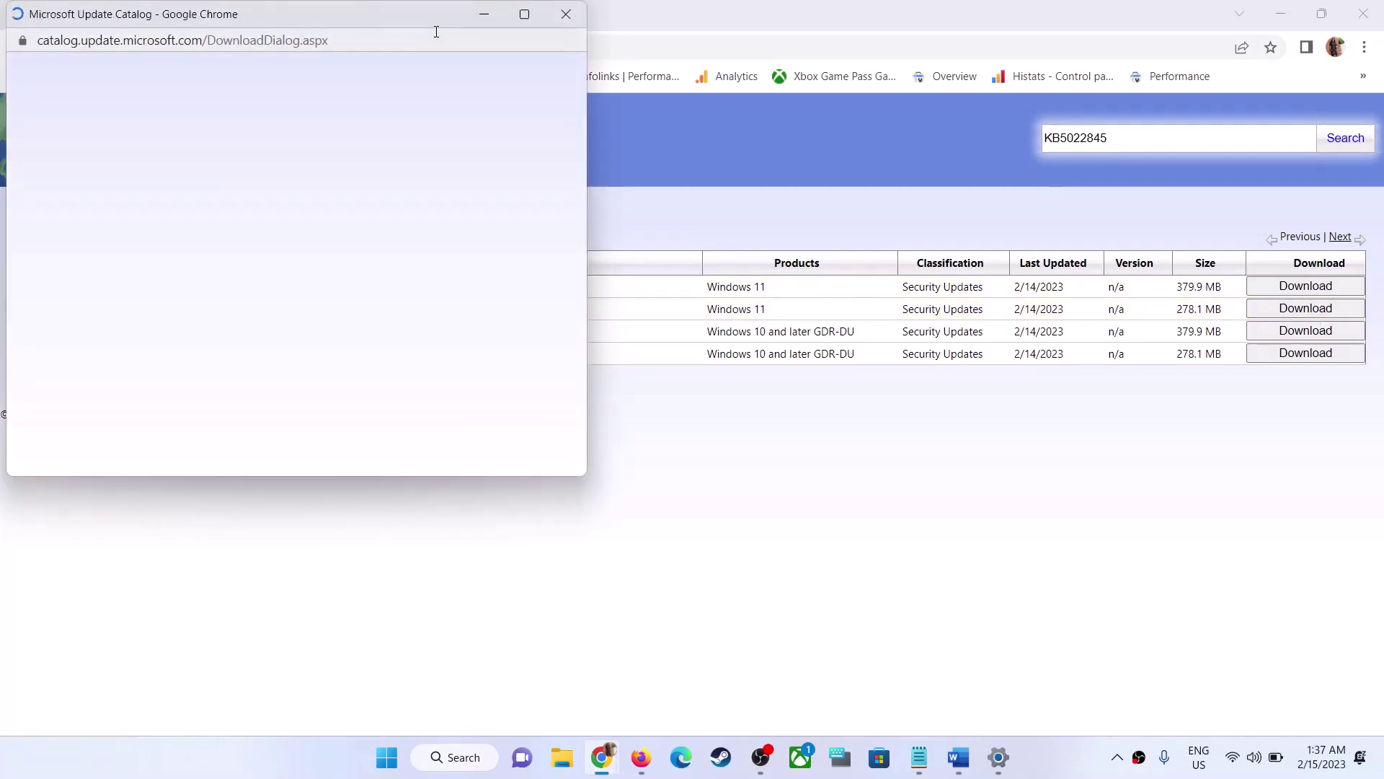
pyautogui.moveTo(417, 20); pyautogui.dragTo(722, 105)
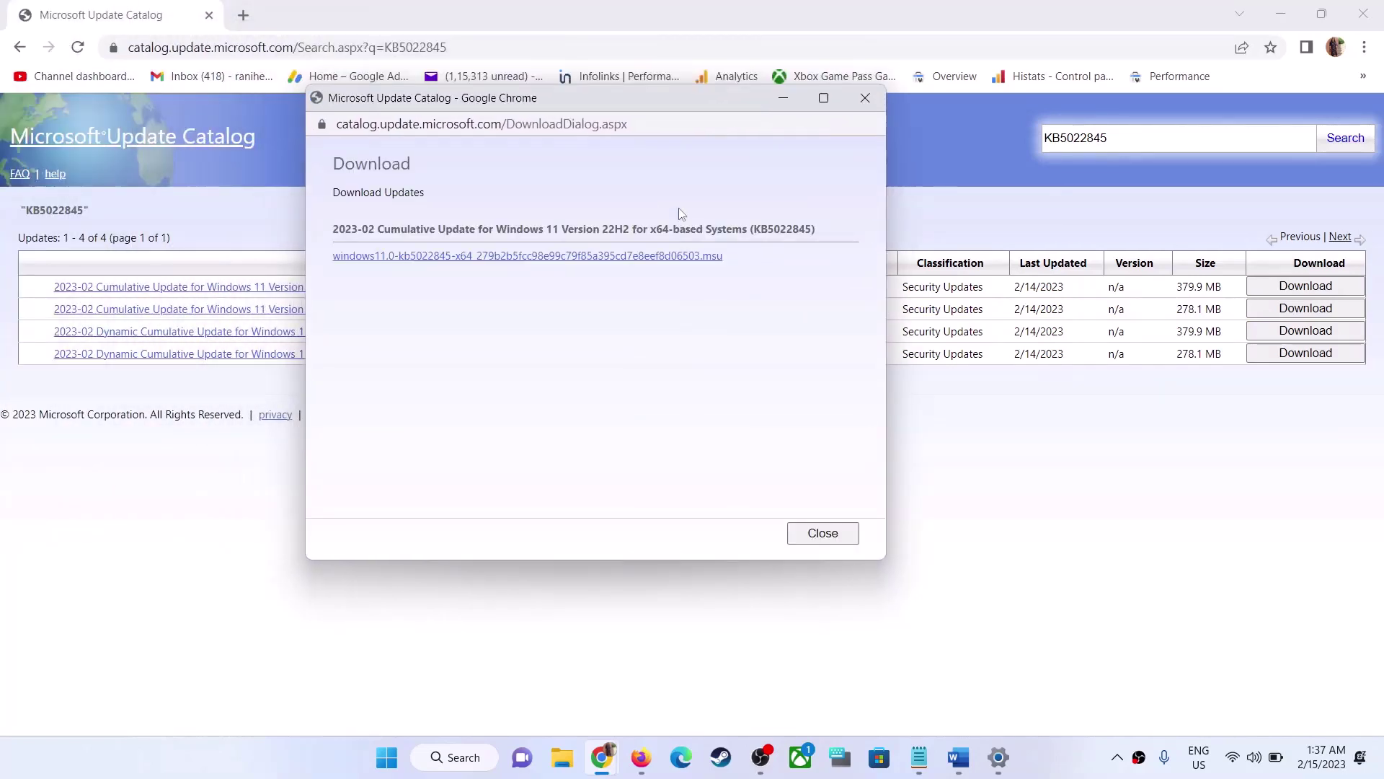
pyautogui.click(570, 258)
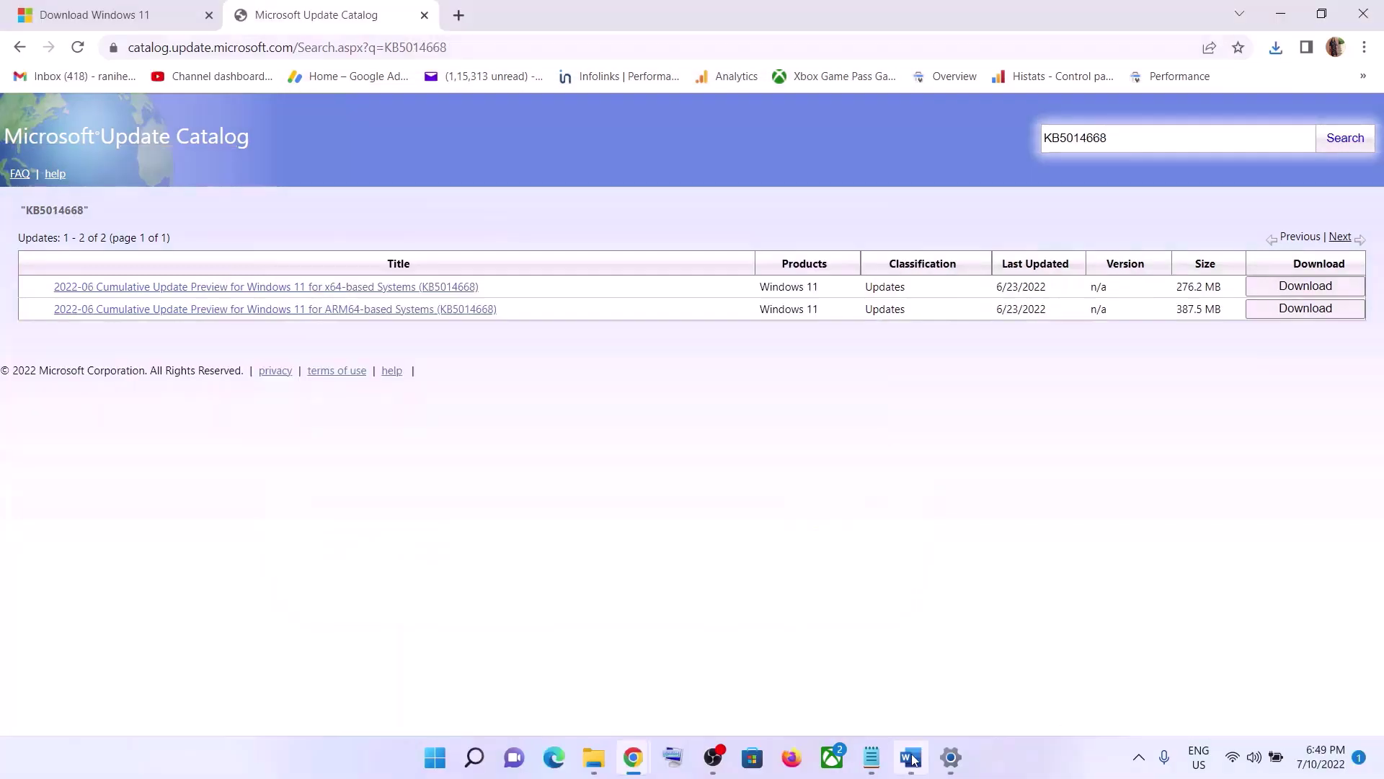
# Copy the Step 5 commands, from SC config trustedinstaller through net start appidsvc, out of the Word notes
pyautogui.click(911, 757)
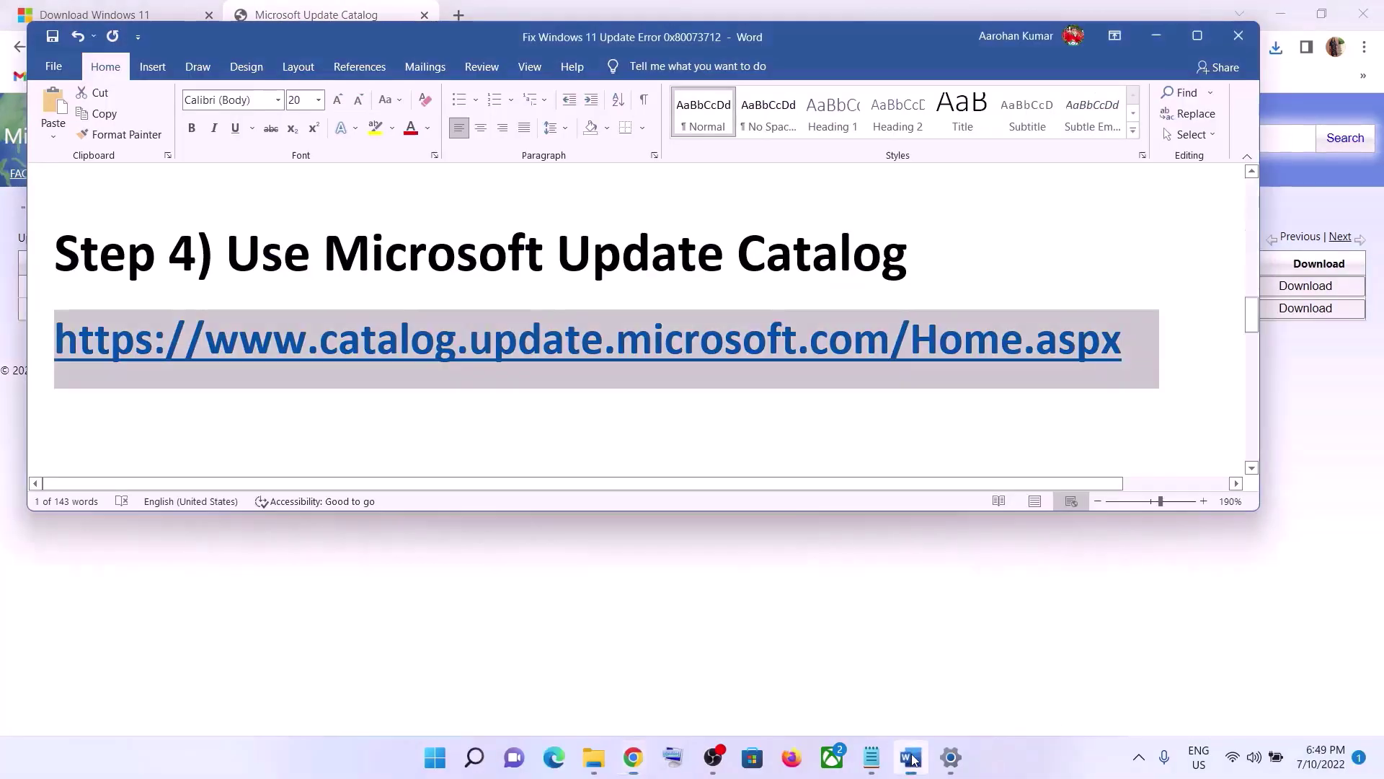
pyautogui.scroll(-5, 745, 336)
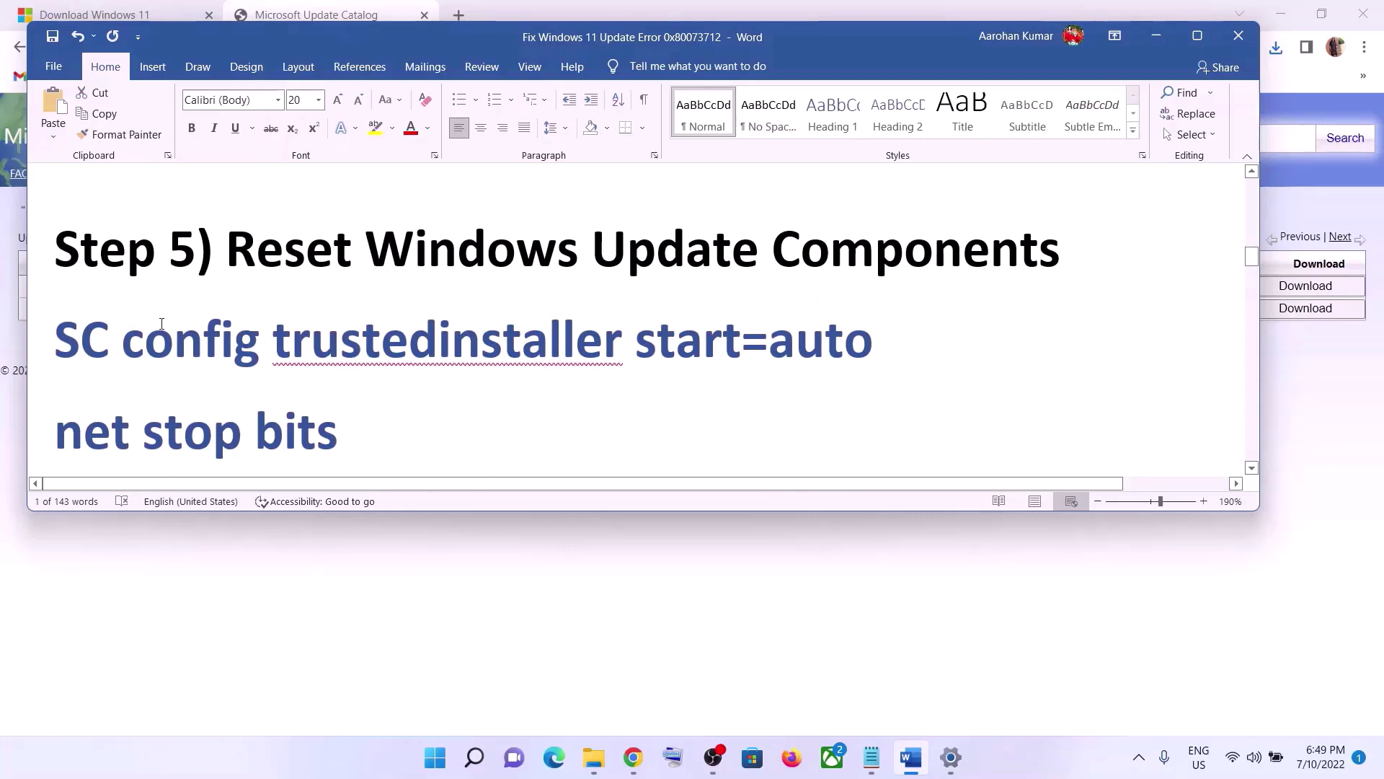
pyautogui.moveTo(56, 332); pyautogui.dragTo(461, 433)
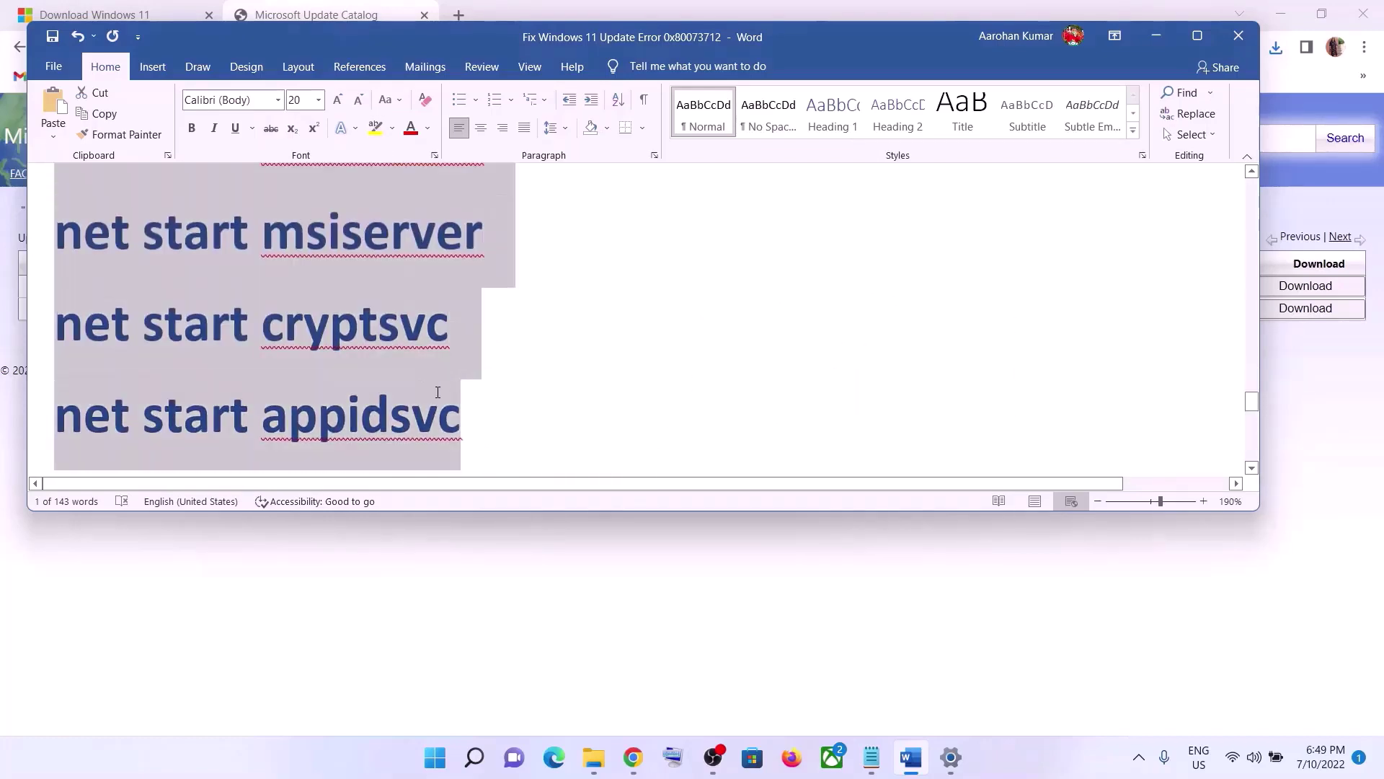
pyautogui.rightClick(327, 297)
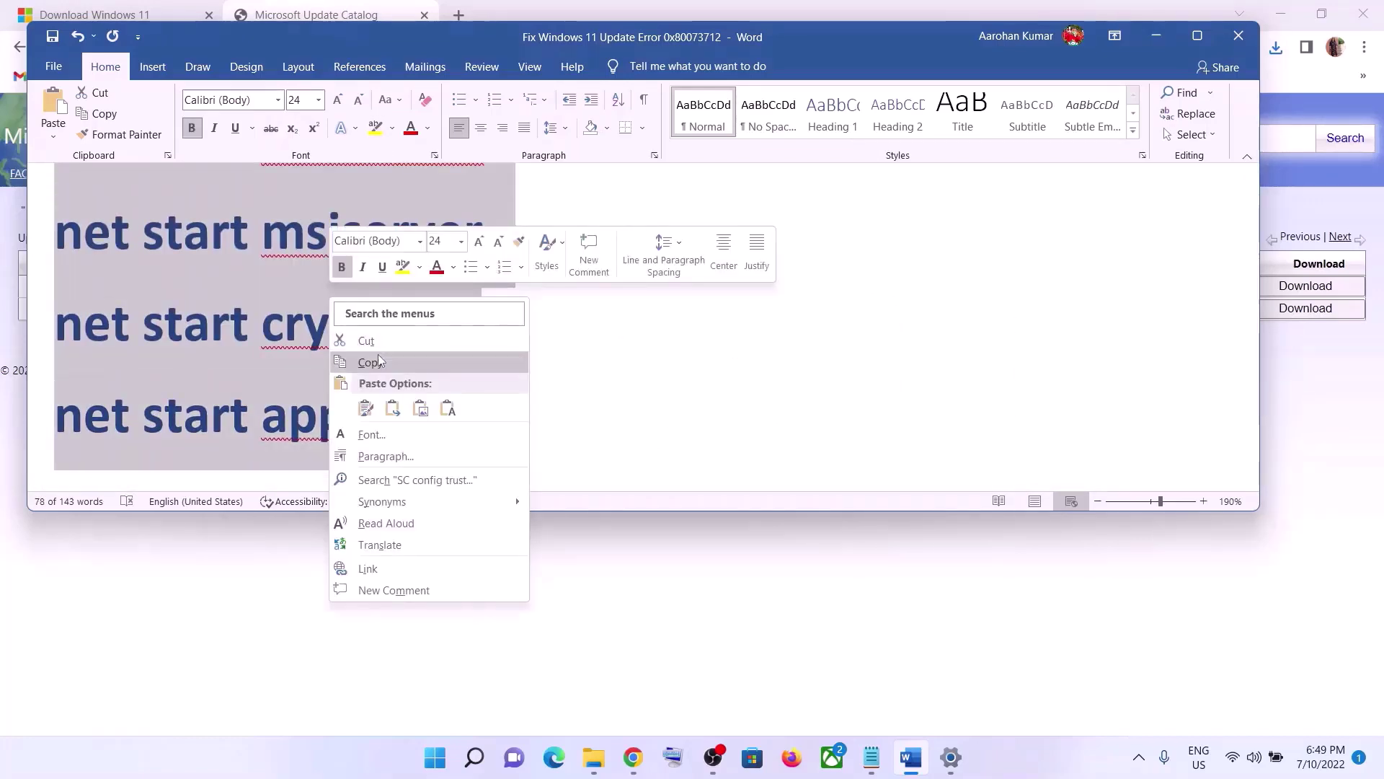
pyautogui.click(370, 362)
# Open a new Notepad note and paste the copied reset commands into it
pyautogui.click(433, 757)
pyautogui.write('note')
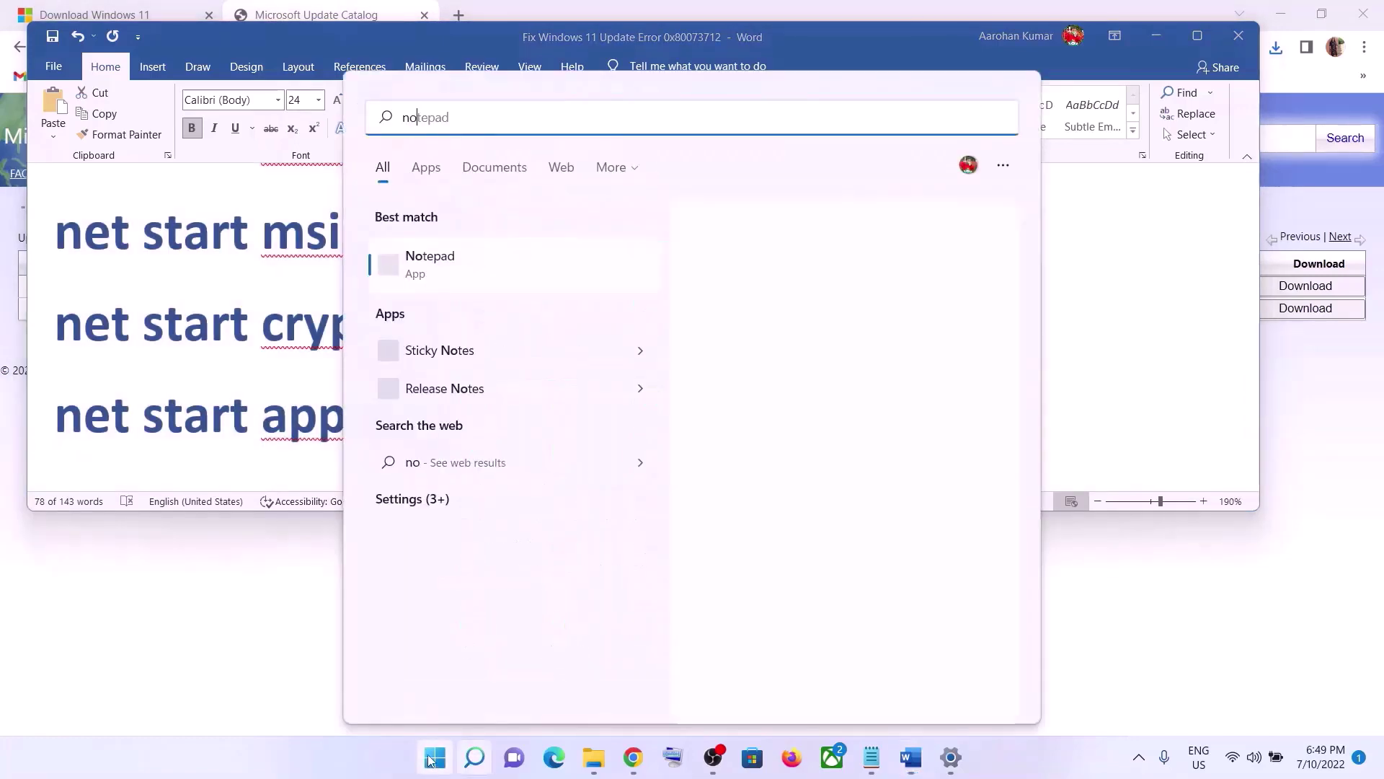
pyautogui.click(479, 247)
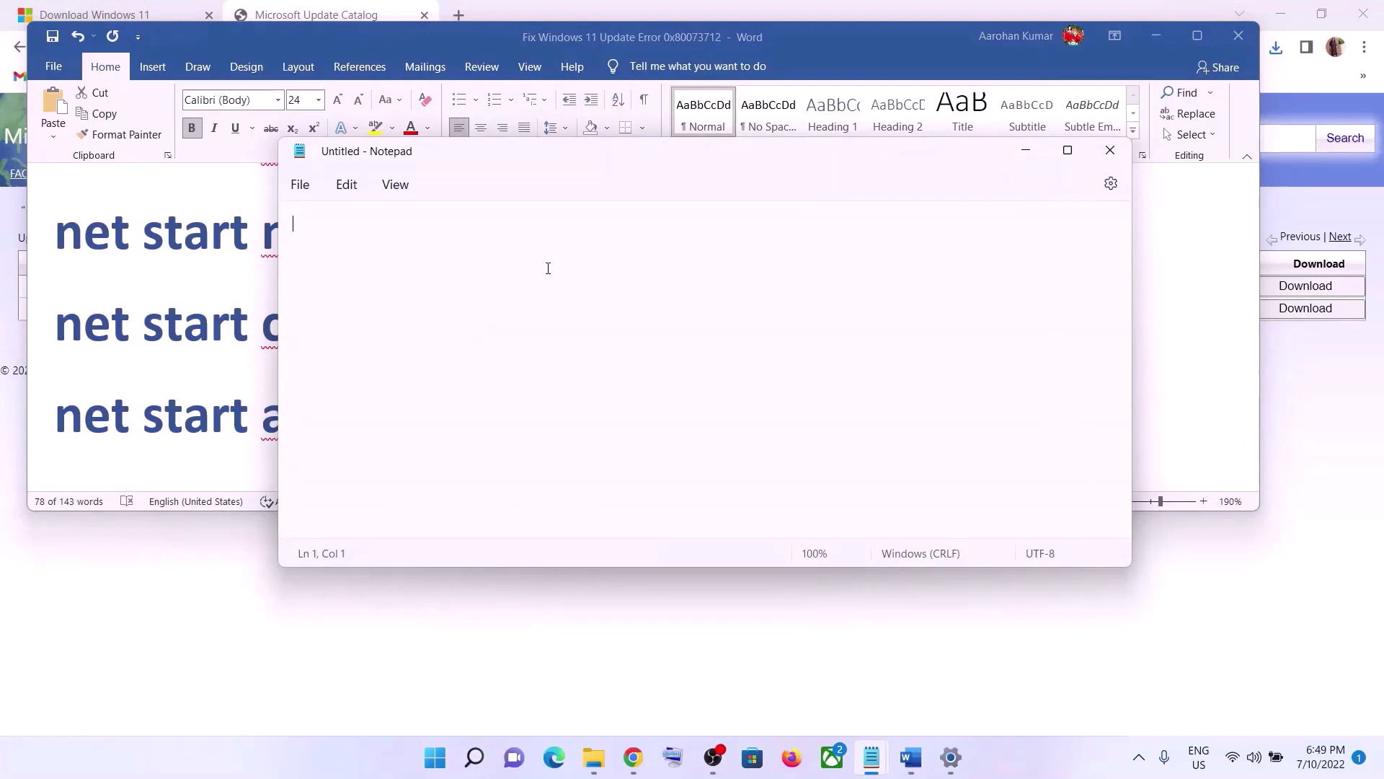
pyautogui.rightClick(548, 270)
pyautogui.click(601, 400)
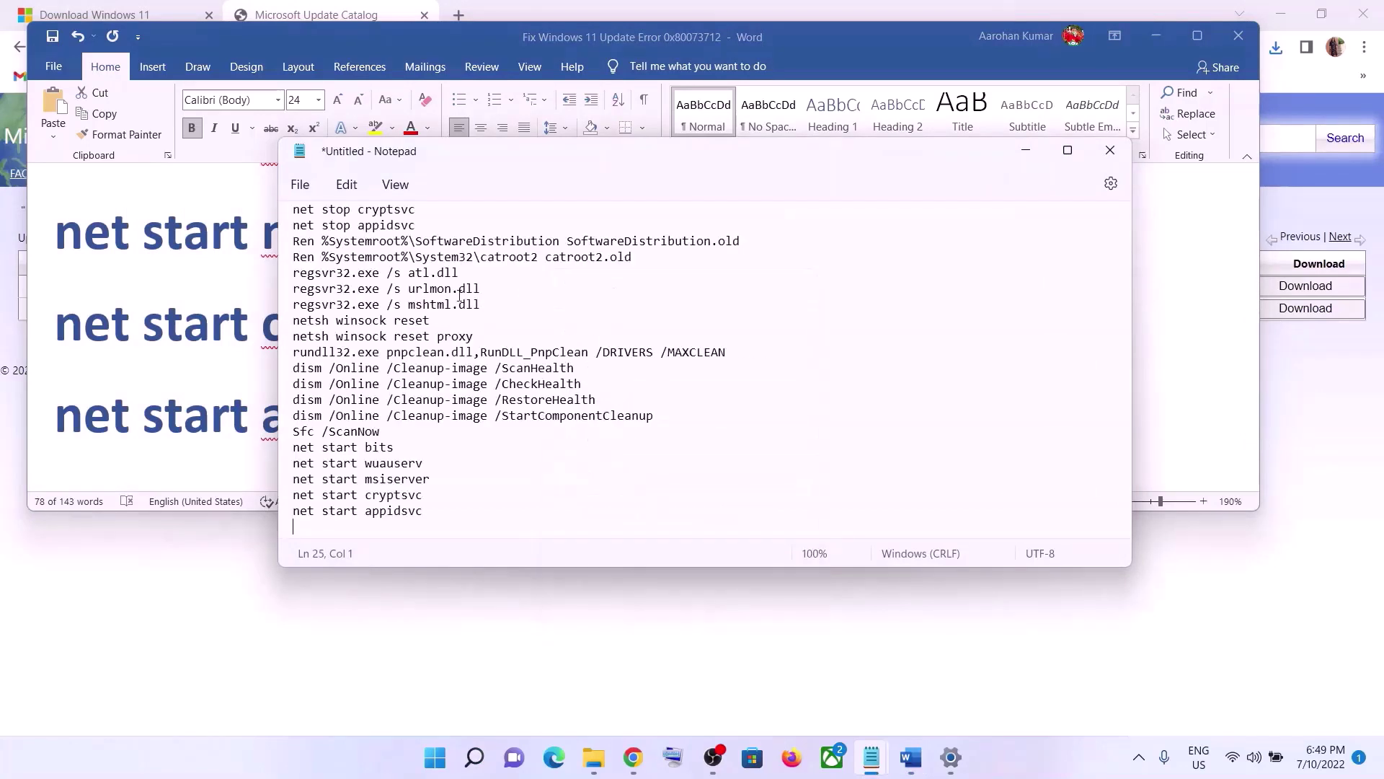
# Save the note to the Desktop as Wufix.bat with All files type, then show the desktop
pyautogui.click(300, 184)
pyautogui.click(339, 336)
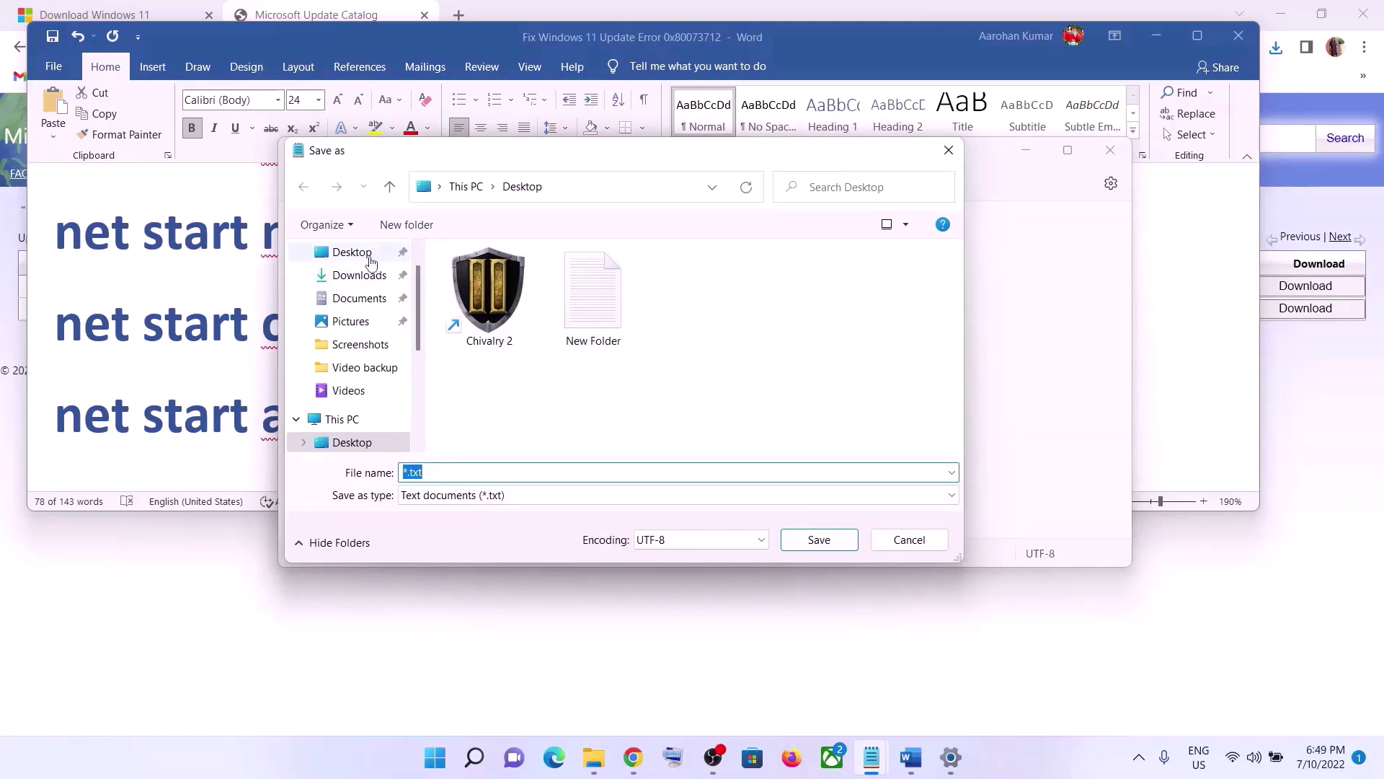
pyautogui.click(370, 258)
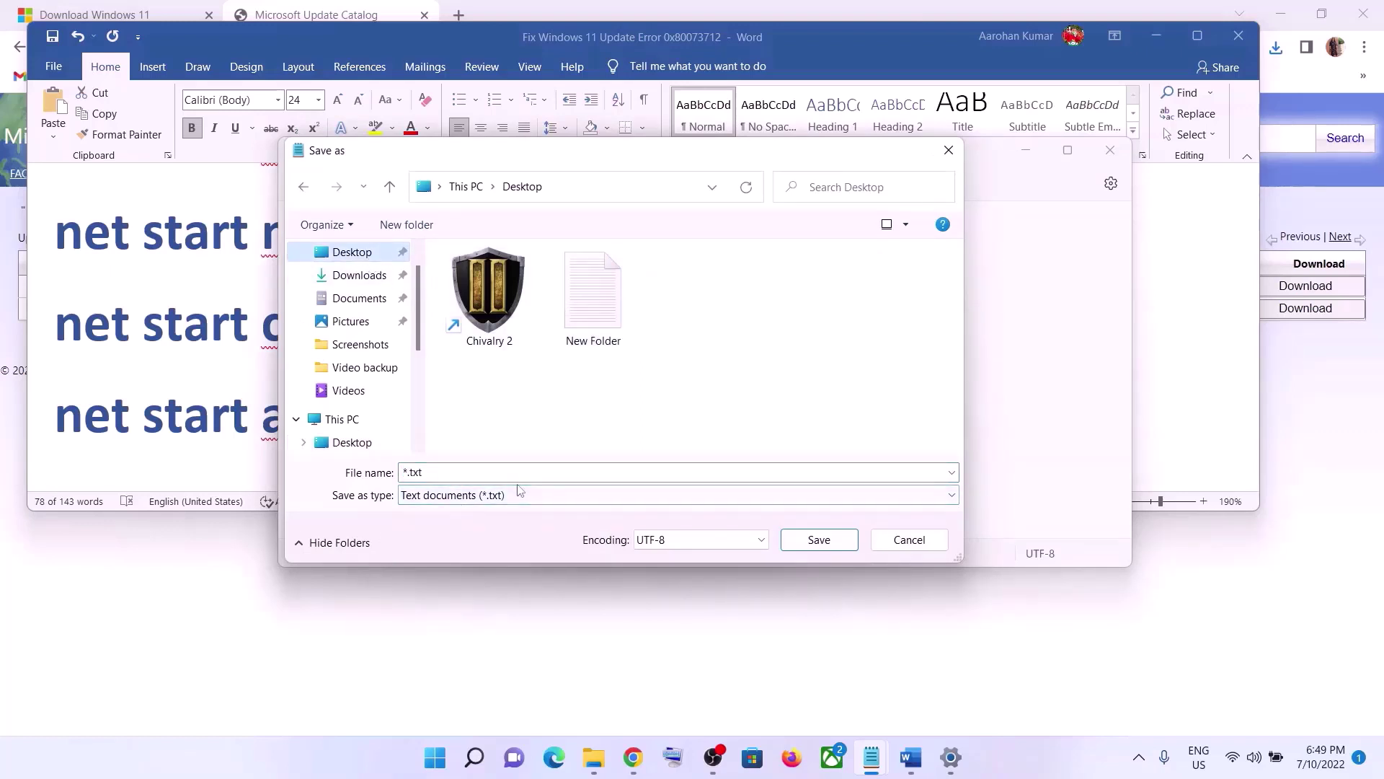
pyautogui.click(218, 413)
pyautogui.scroll(-5, 313, 367)
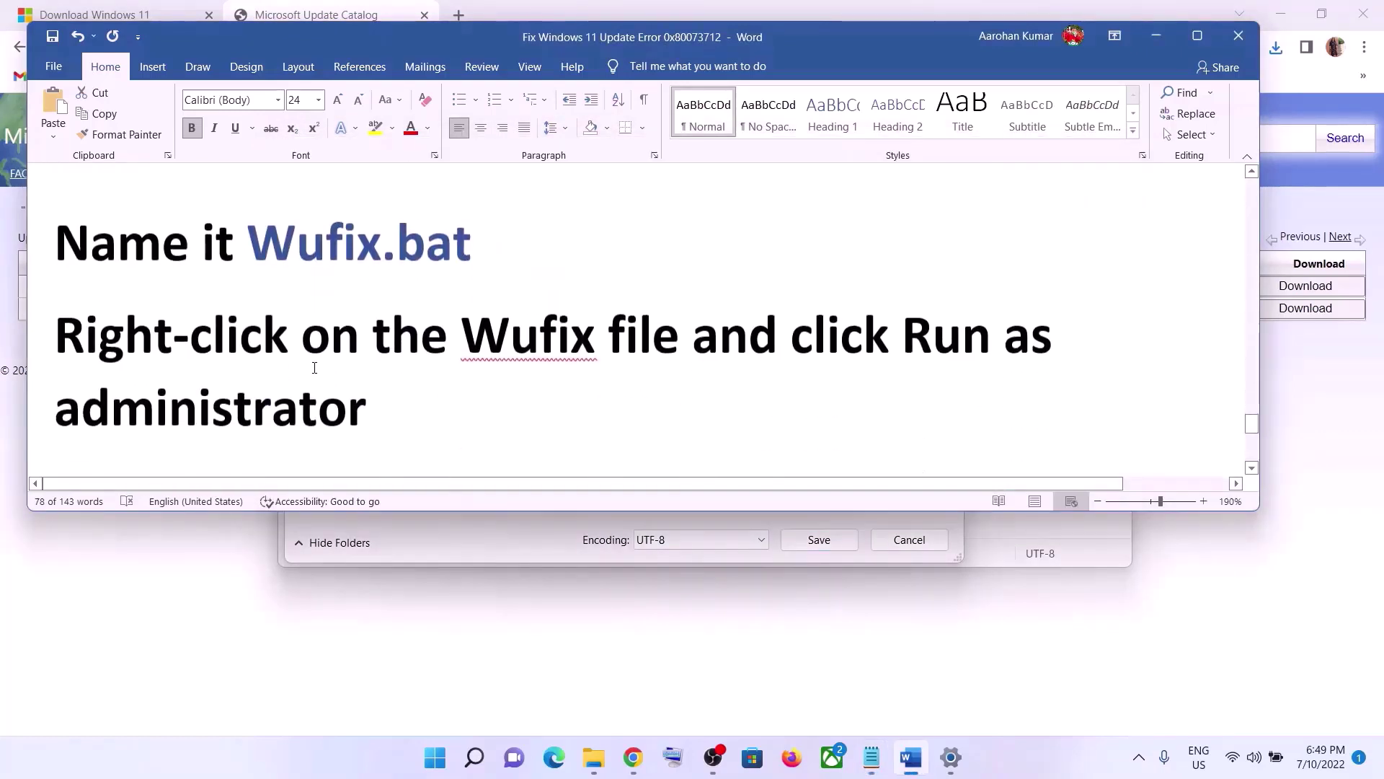
pyautogui.moveTo(249, 241); pyautogui.dragTo(465, 243)
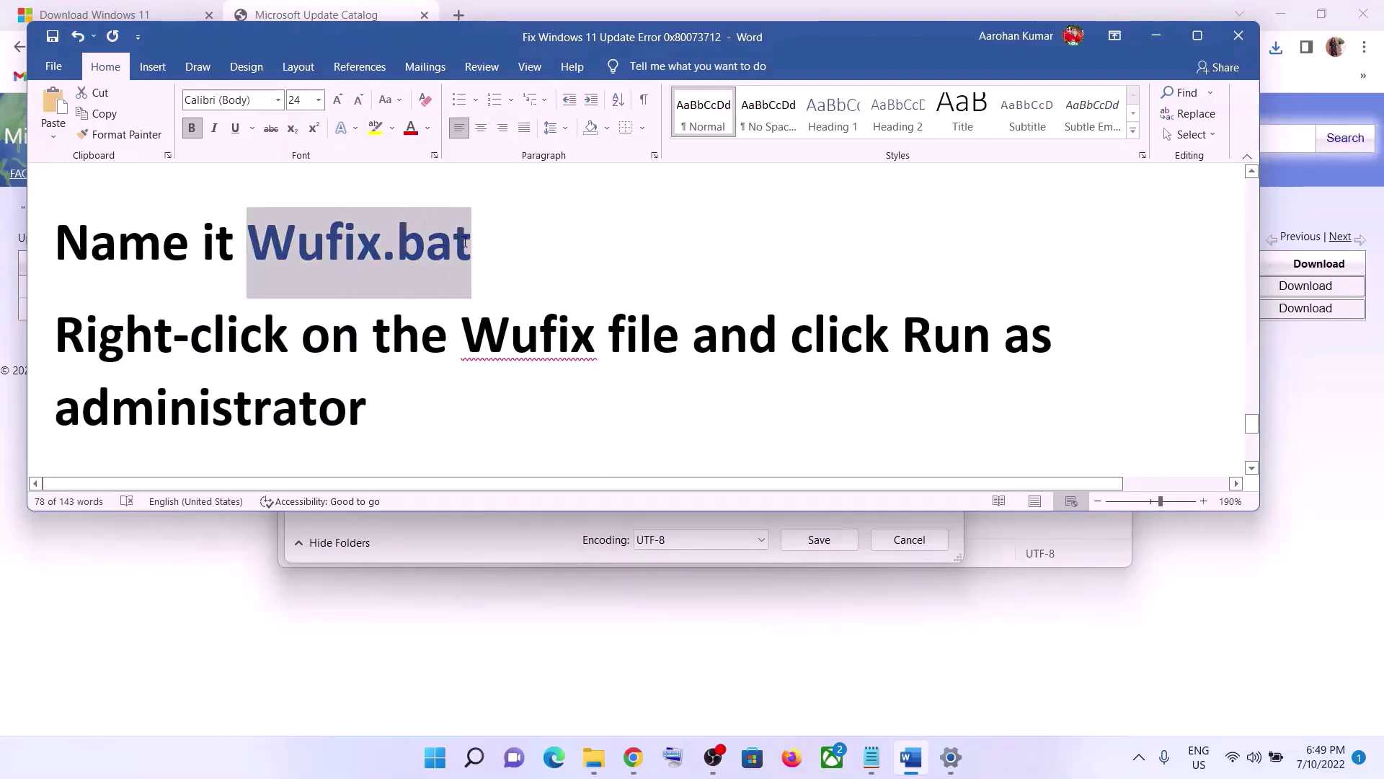
pyautogui.hotkey('alt', 'Tab')
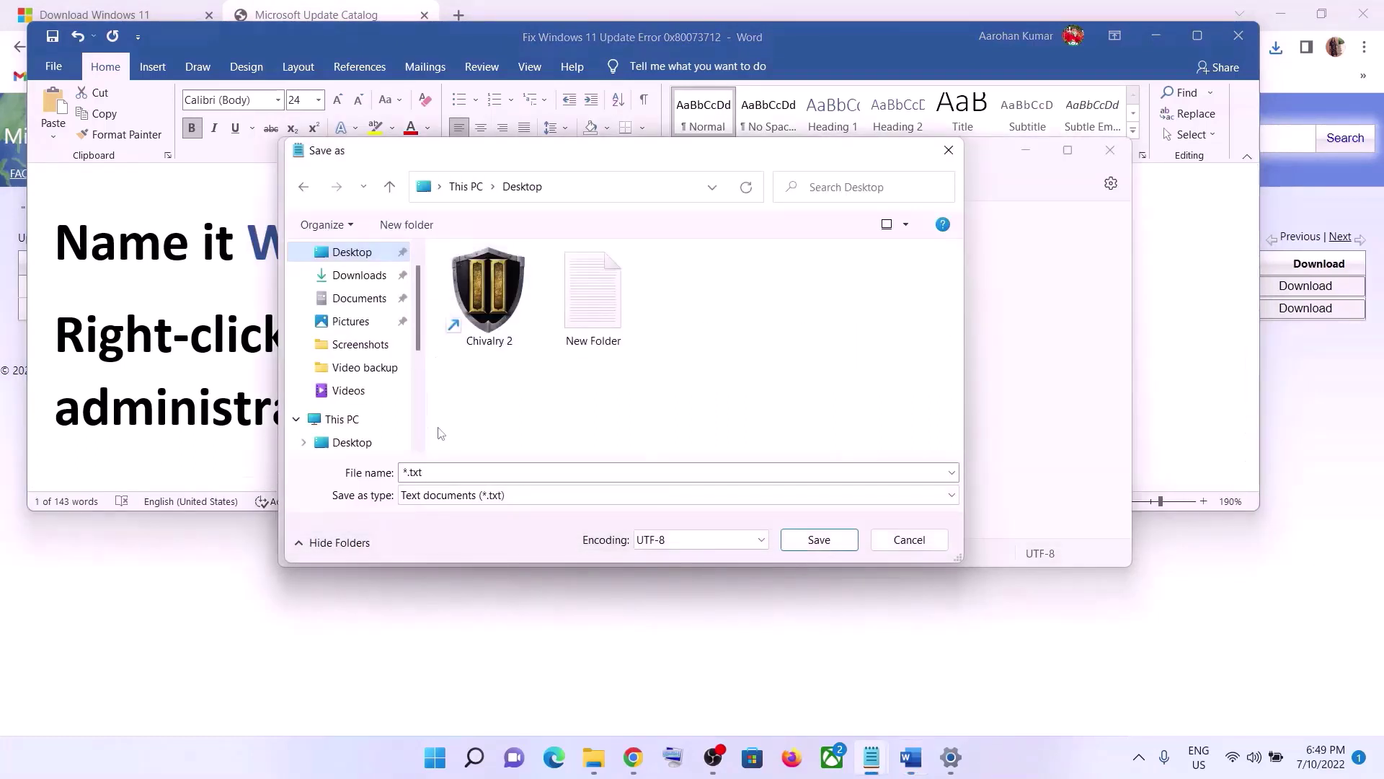
pyautogui.hotkey('ctrl', 'v')
pyautogui.click(416, 503)
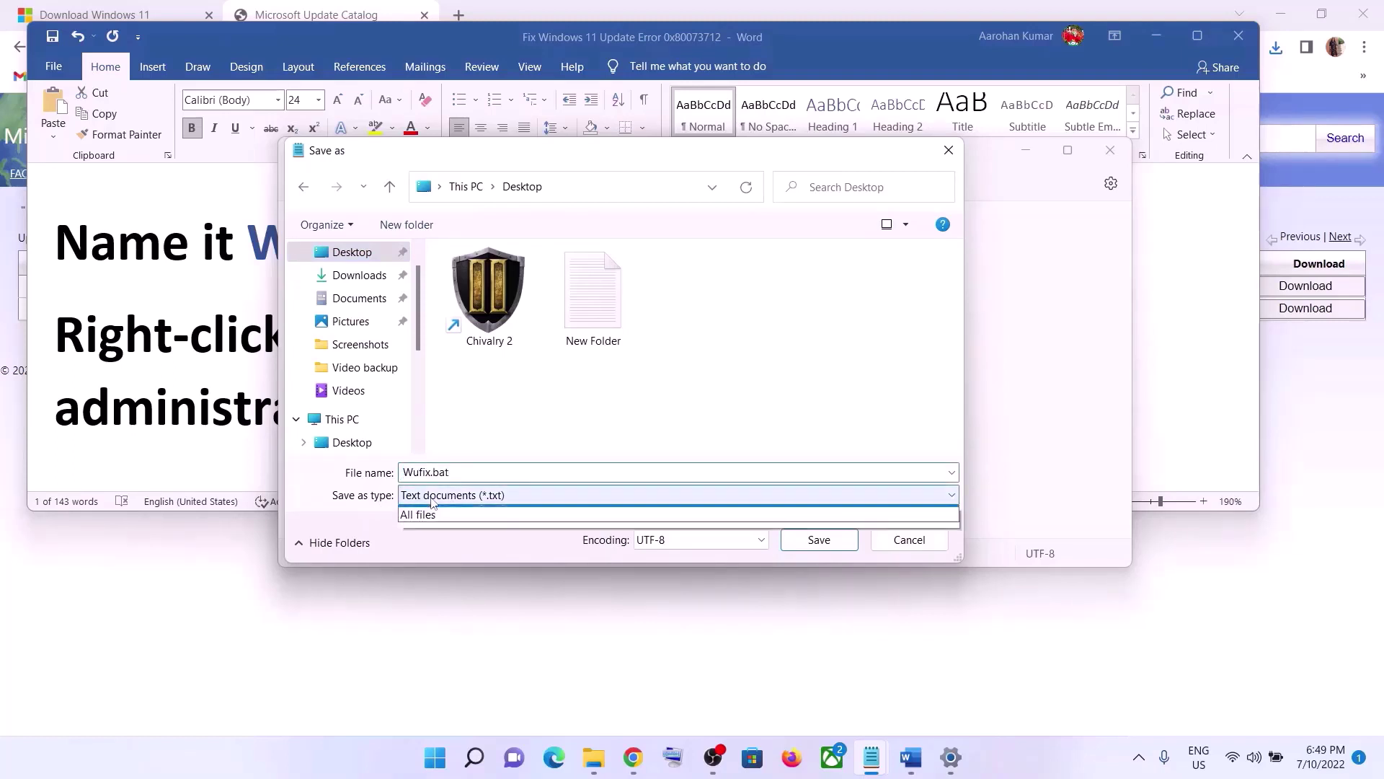
pyautogui.click(426, 529)
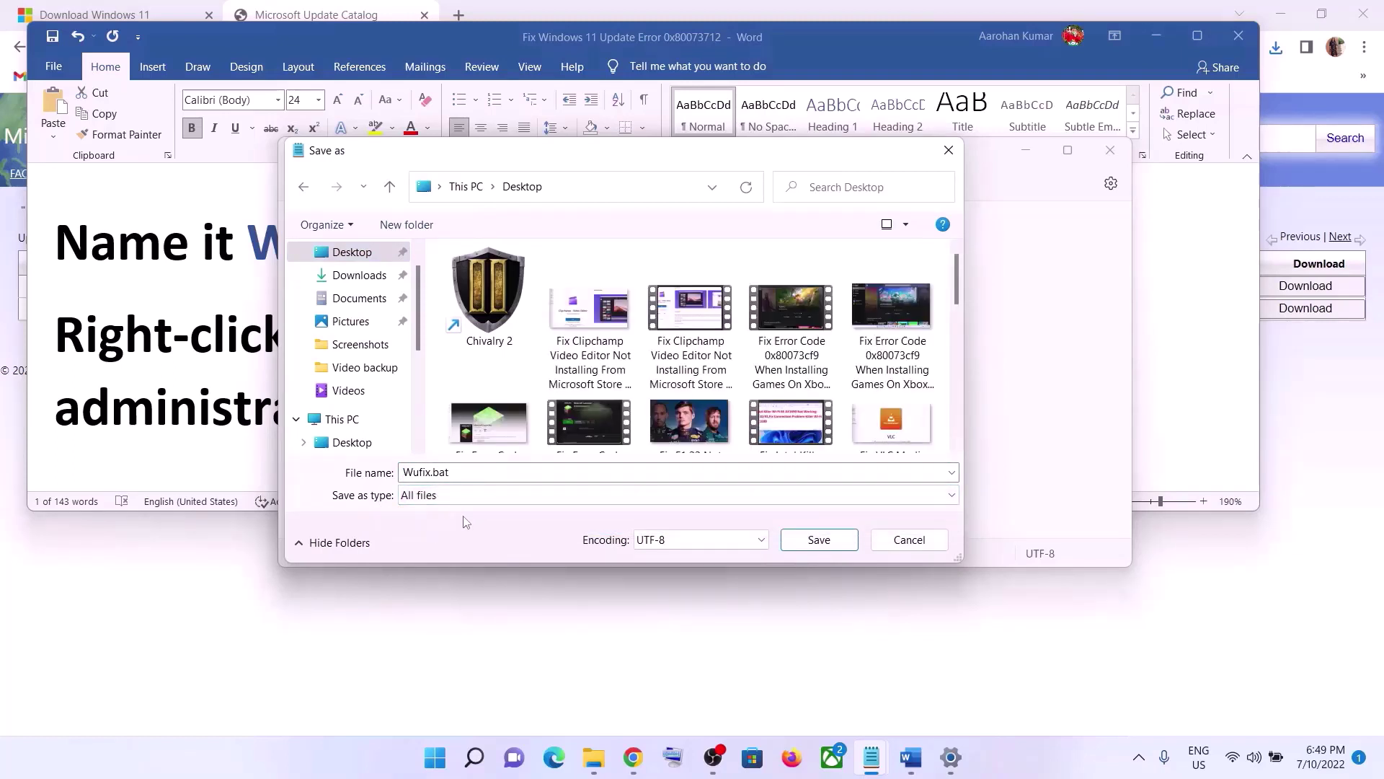
pyautogui.click(846, 546)
pyautogui.press('super+d')
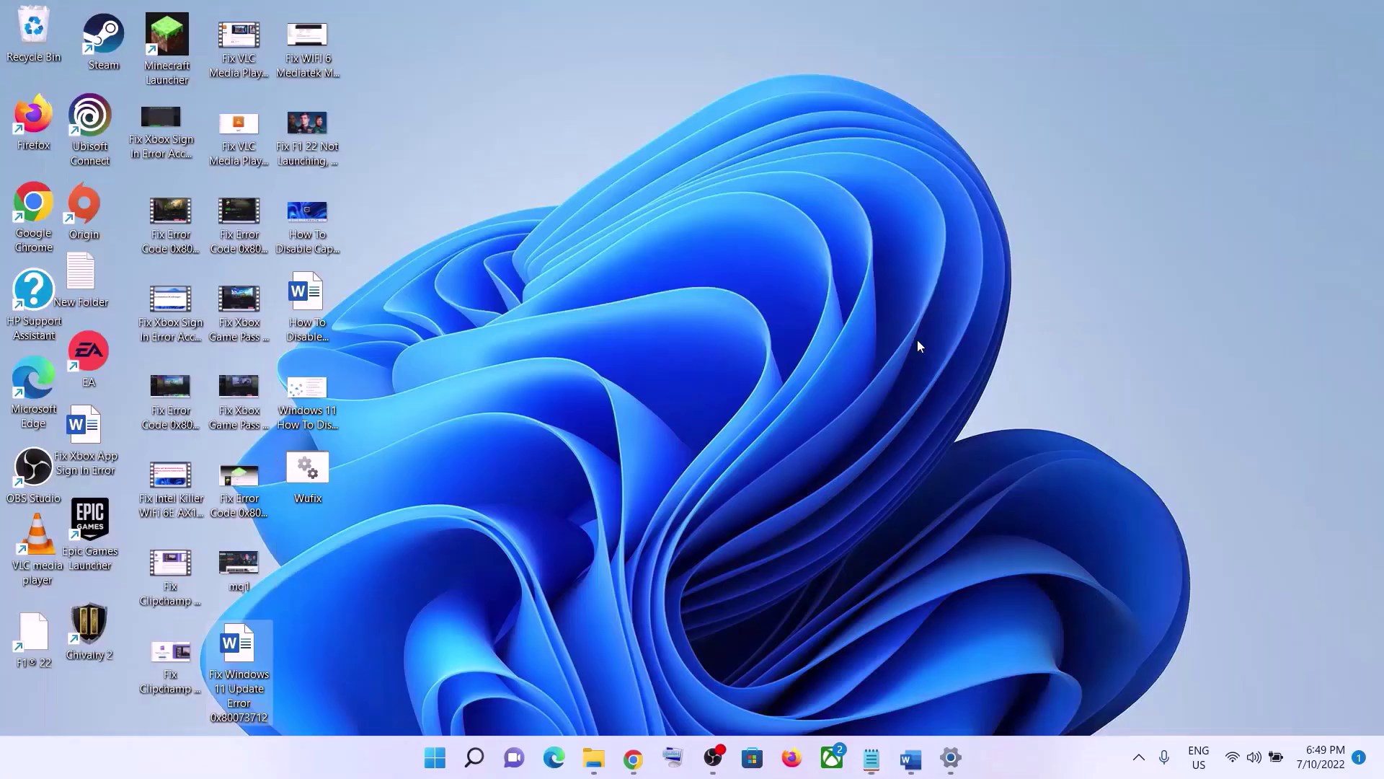
# Run Wufix.bat as administrator so its reset commands execute through DISM ScanHealth
pyautogui.rightClick(323, 475)
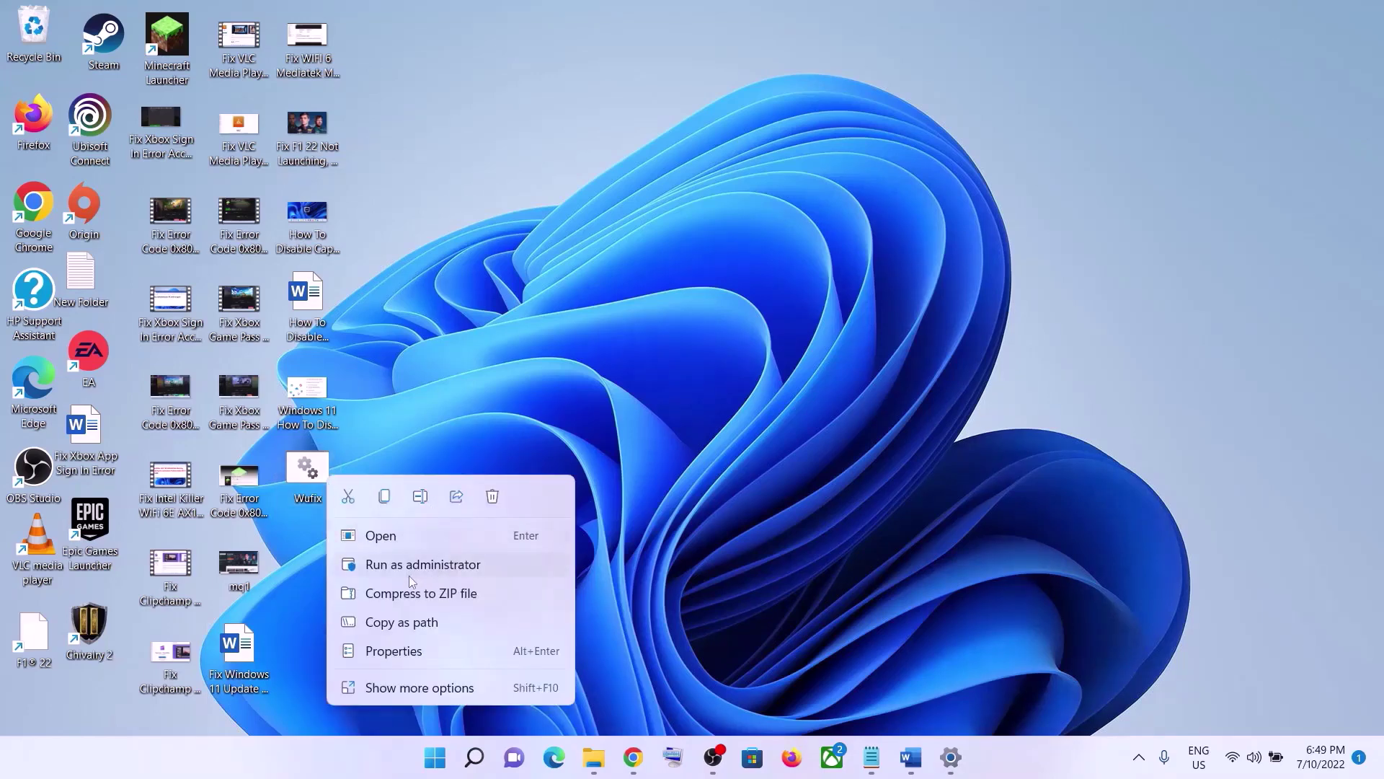
pyautogui.click(456, 566)
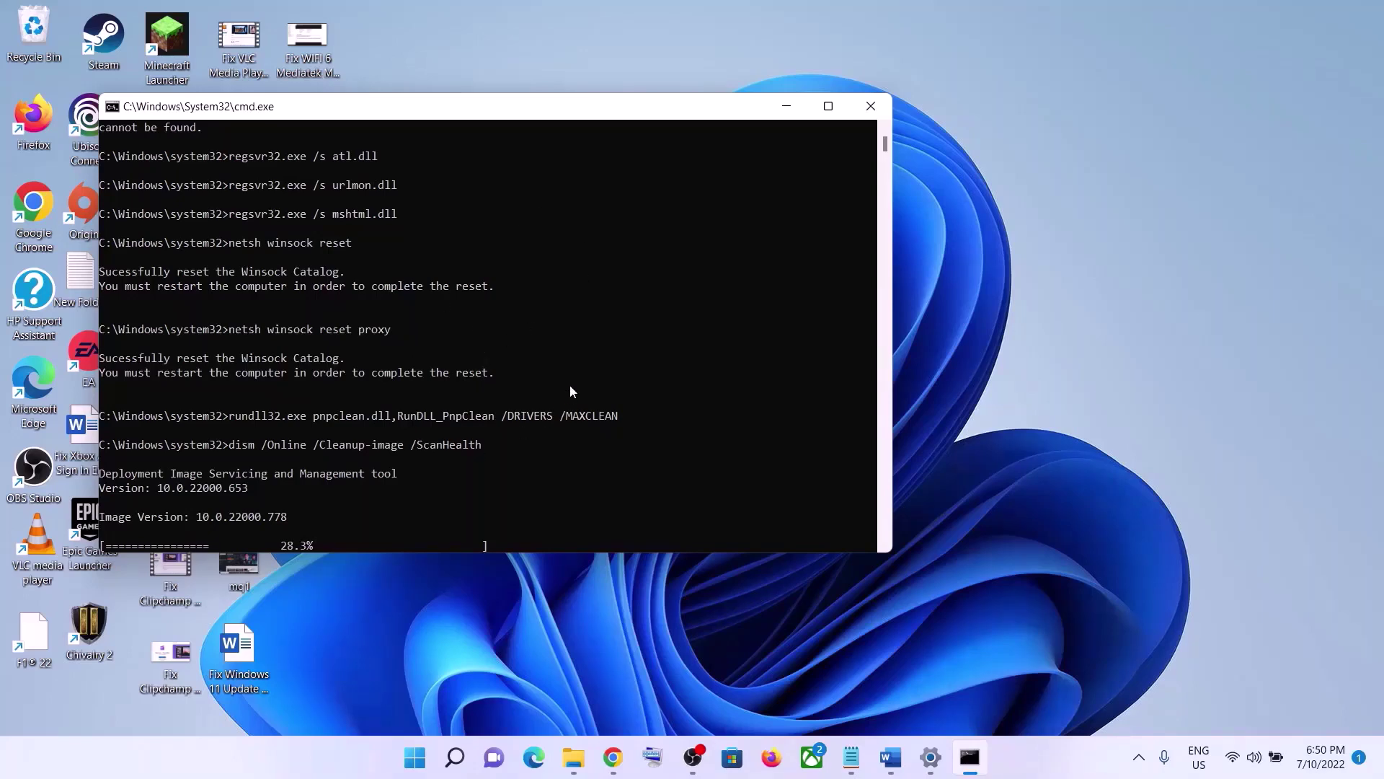
# Open the Start menu and its power options, then dismiss them
pyautogui.click(415, 757)
pyautogui.click(916, 696)
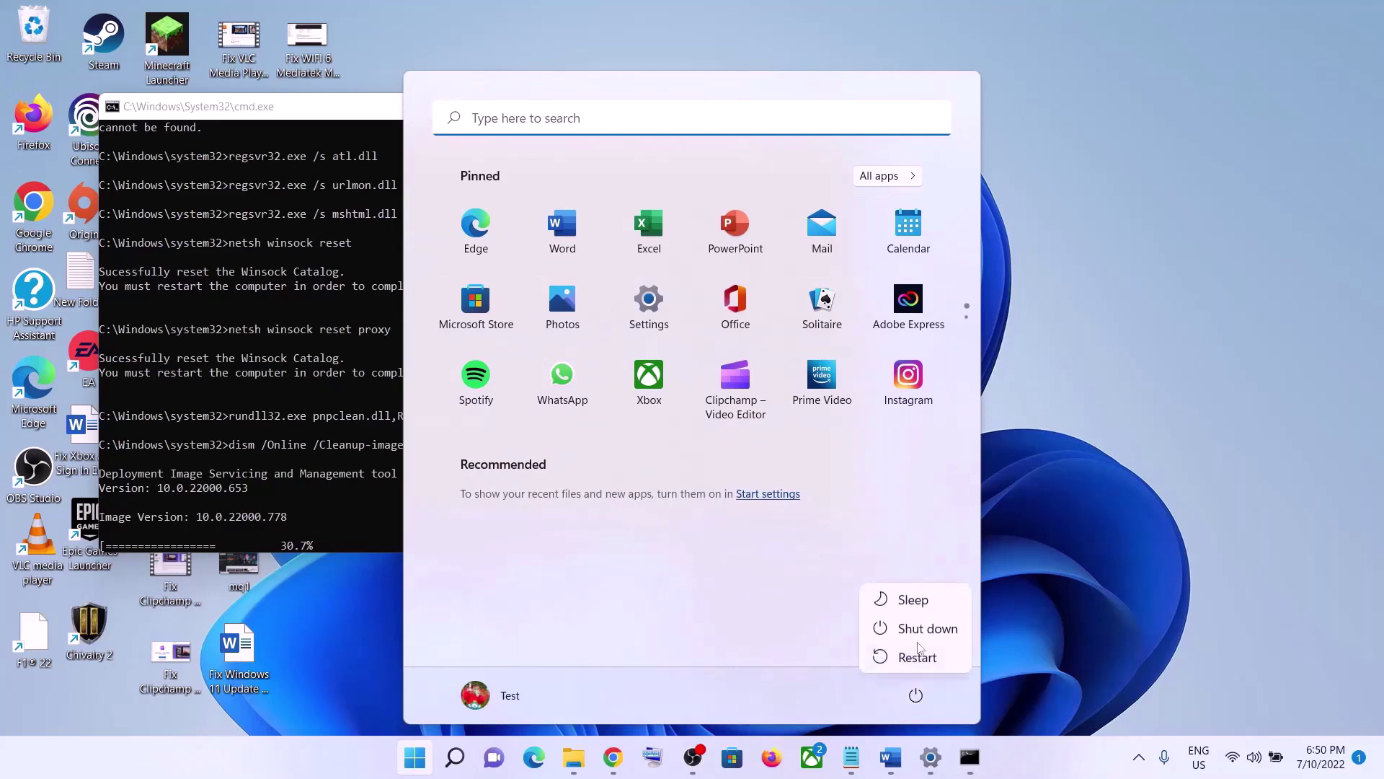
pyautogui.click(1101, 589)
pyautogui.click(1100, 588)
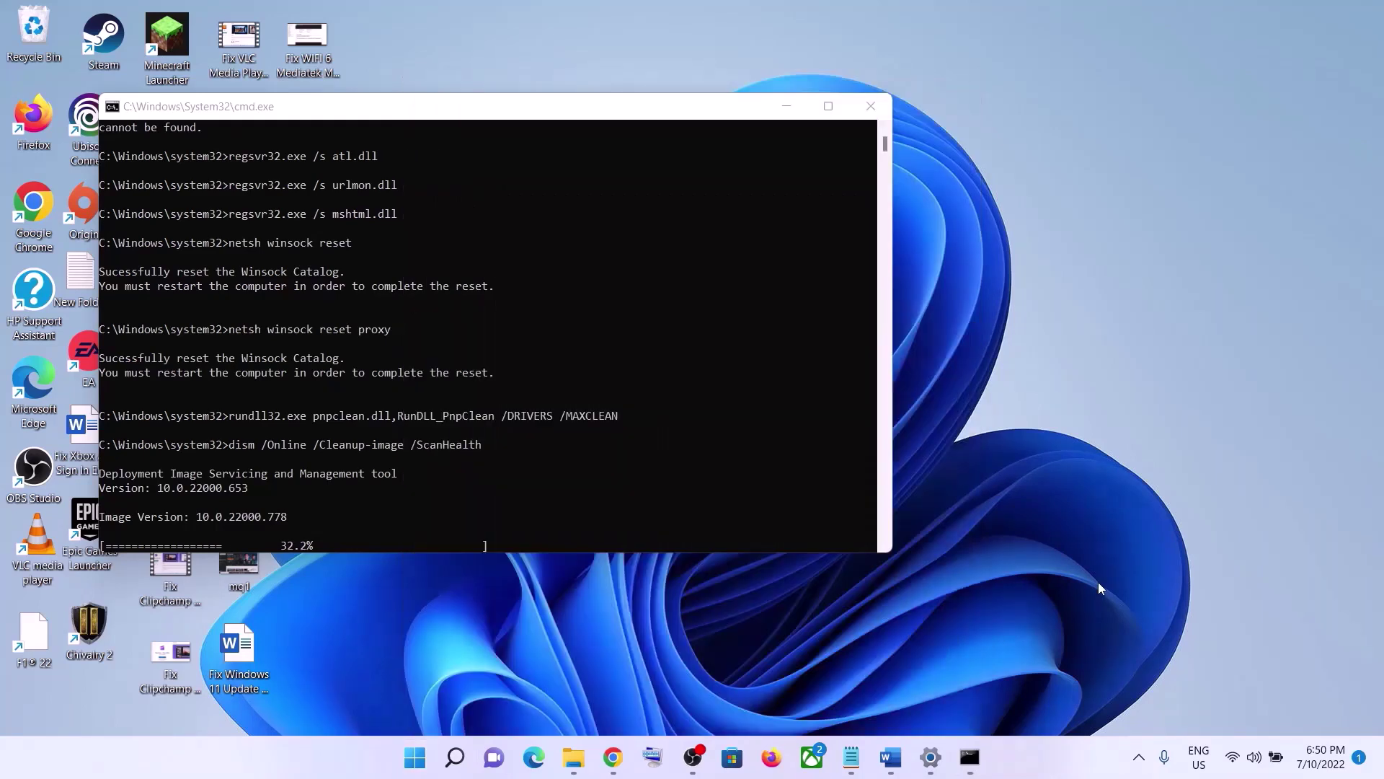
pyautogui.click(932, 759)
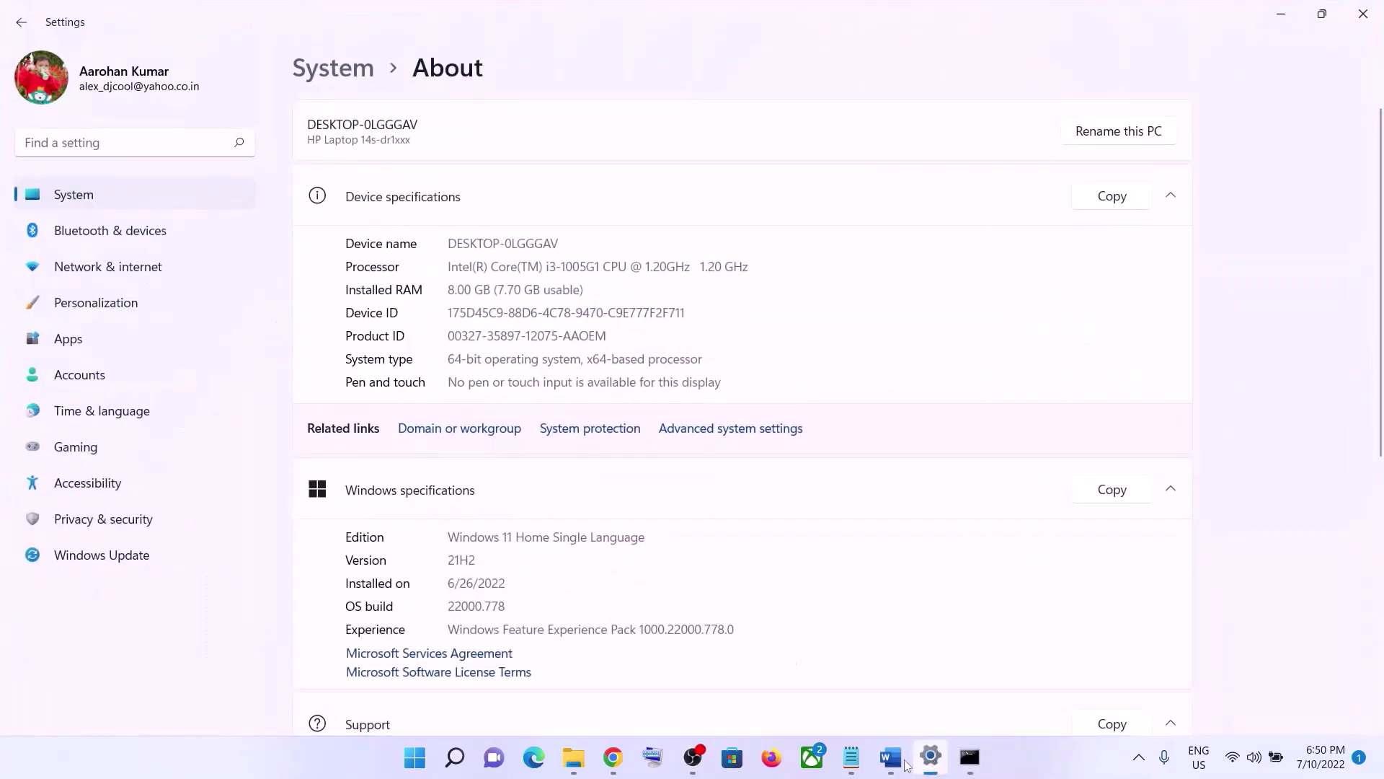
# Locate and highlight Step 6, Use Media Creation Tool, in the Word notes
pyautogui.click(891, 757)
pyautogui.scroll(-7, 622, 310)
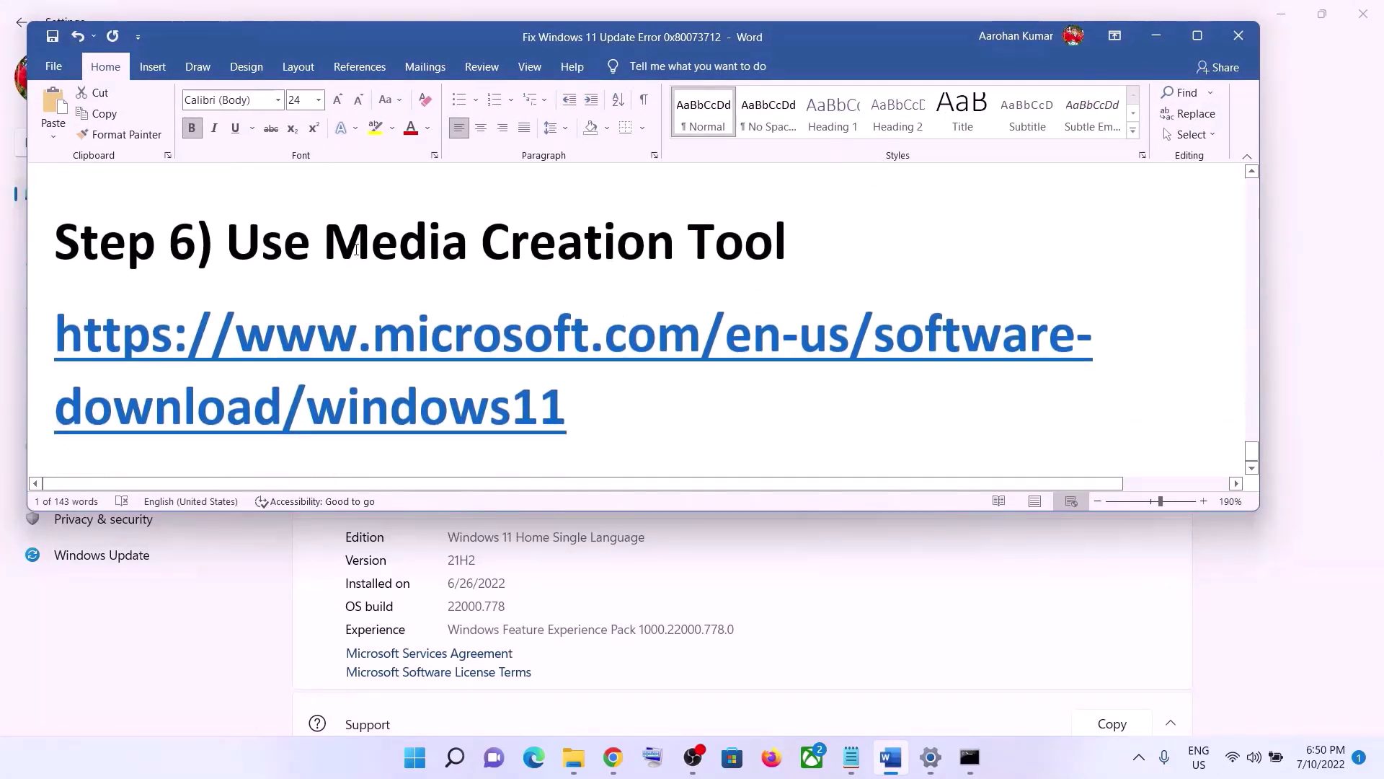
pyautogui.moveTo(226, 244); pyautogui.dragTo(730, 257)
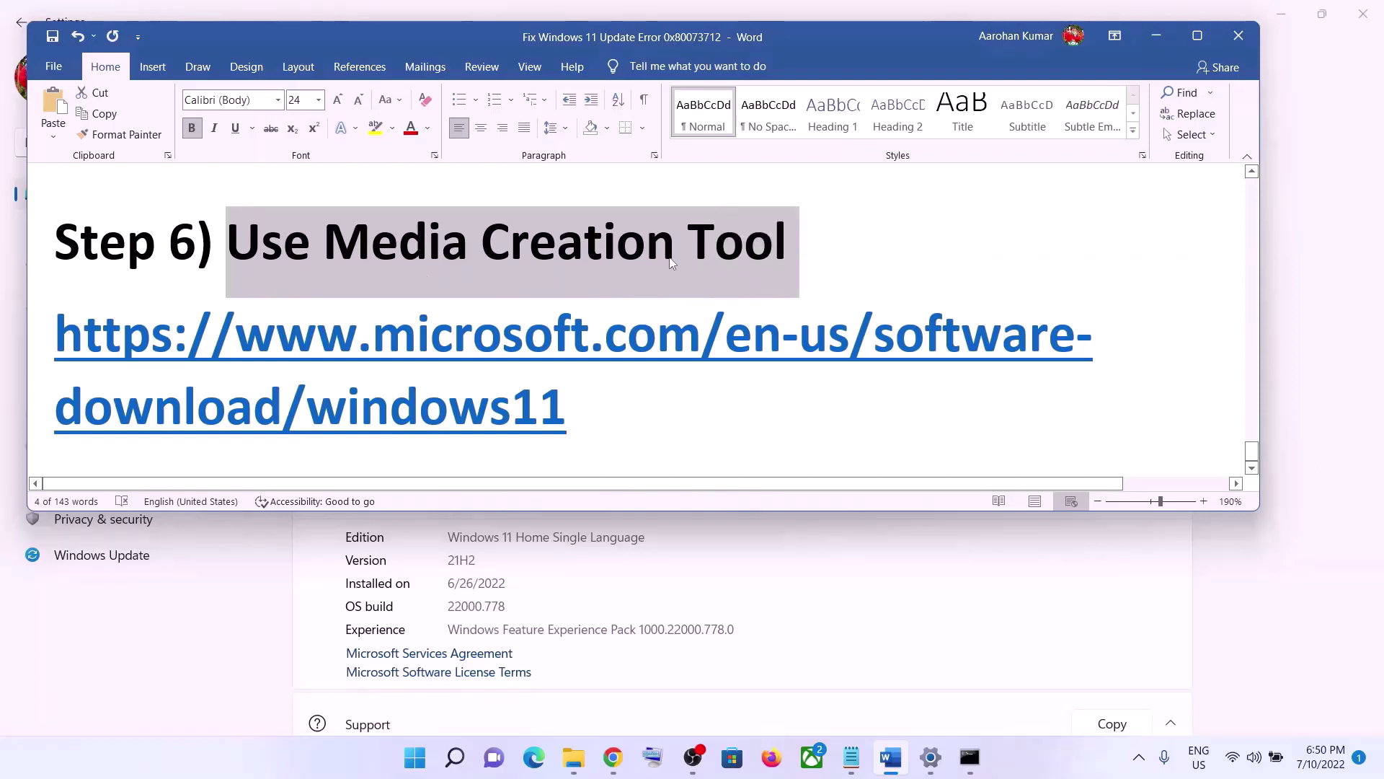
# Bring up Chrome's Download Windows 11 page at the Create Windows 11 Installation Media section
pyautogui.click(1008, 769)
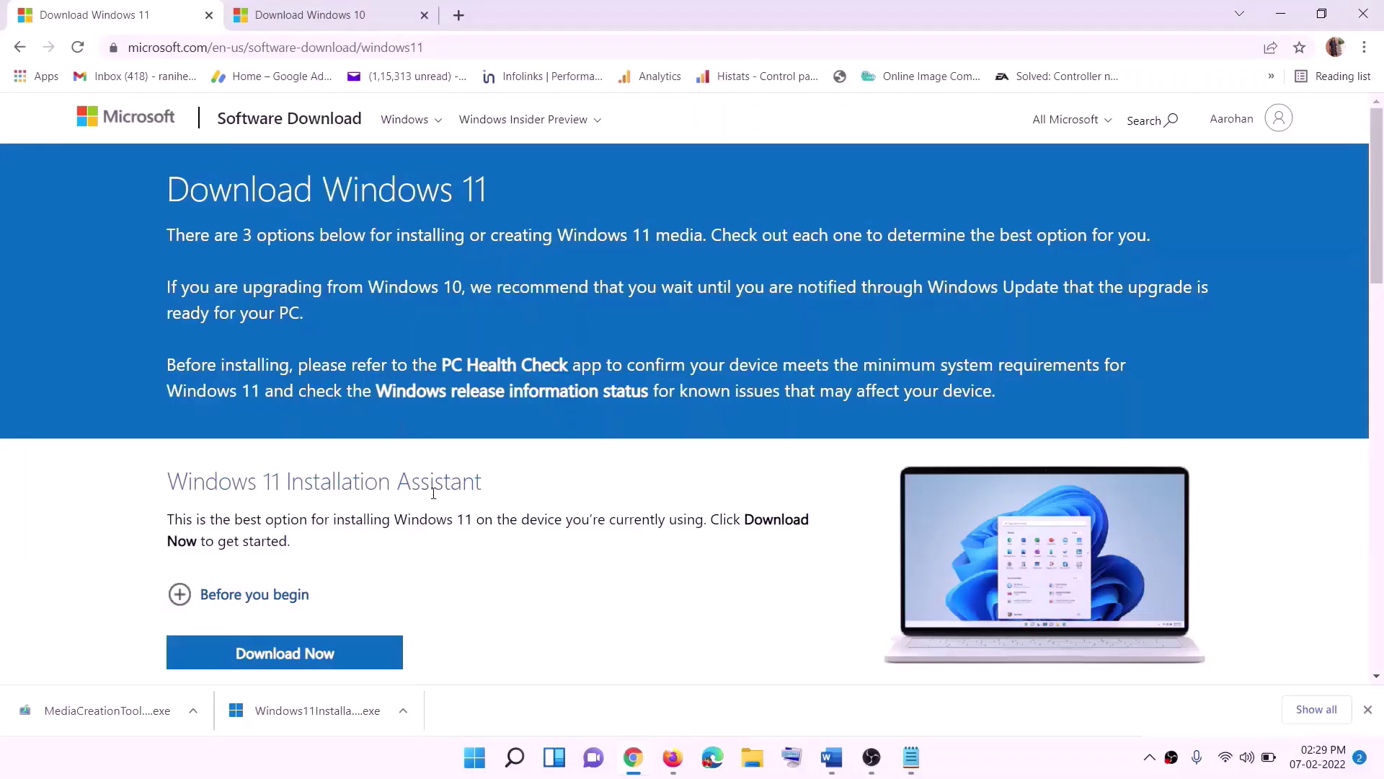
pyautogui.scroll(-5, 433, 492)
pyautogui.moveTo(259, 445); pyautogui.dragTo(380, 445)
pyautogui.moveTo(259, 427); pyautogui.dragTo(401, 428)
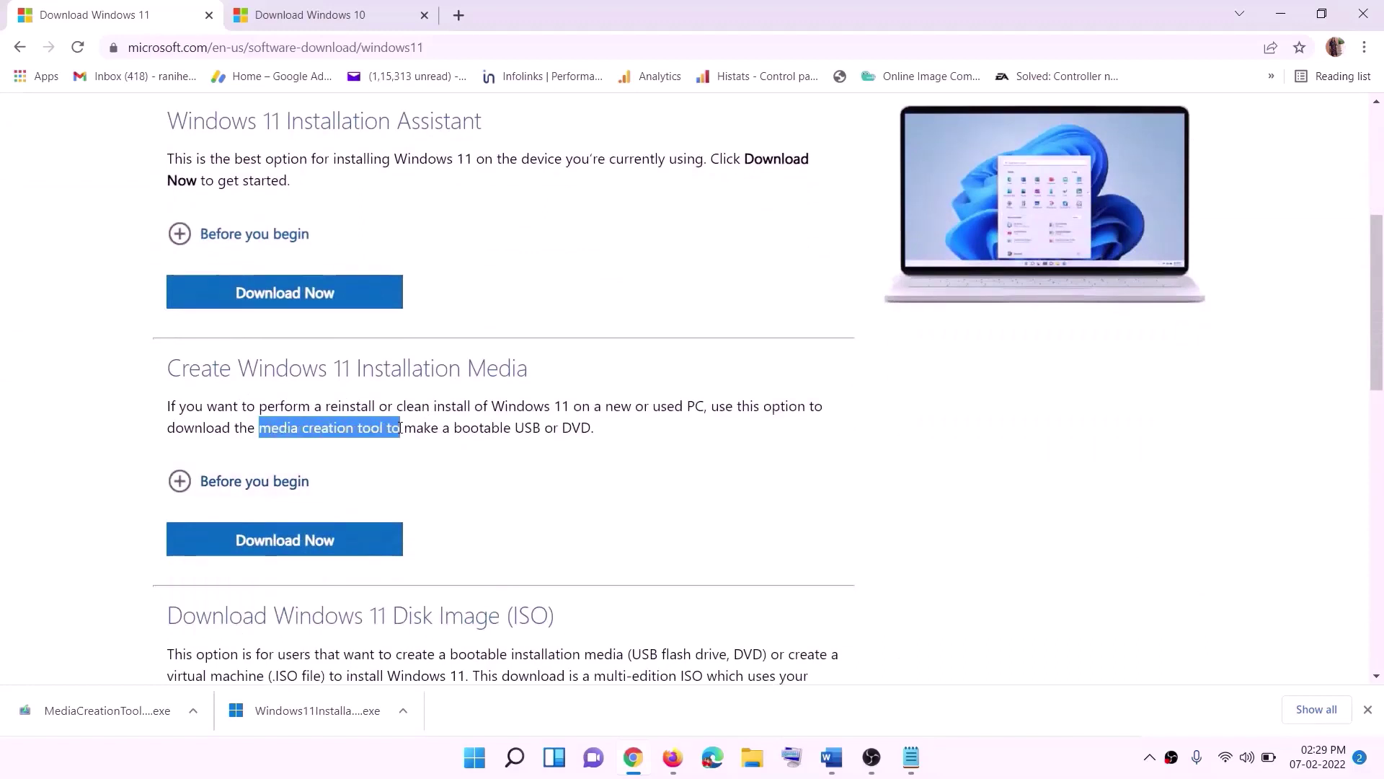
# Download and run the Media Creation Tool, accept the license, and keep the recommended language and edition
pyautogui.click(276, 548)
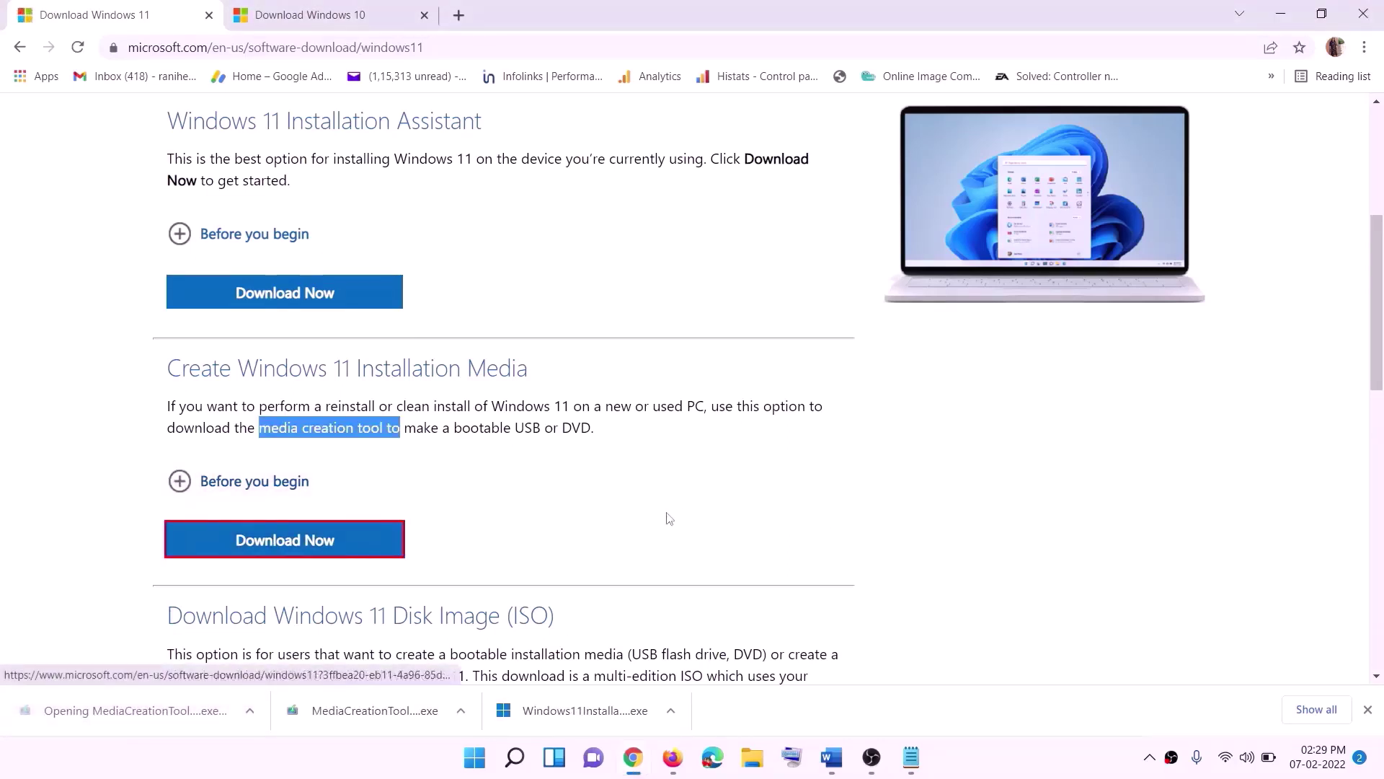
pyautogui.click(601, 527)
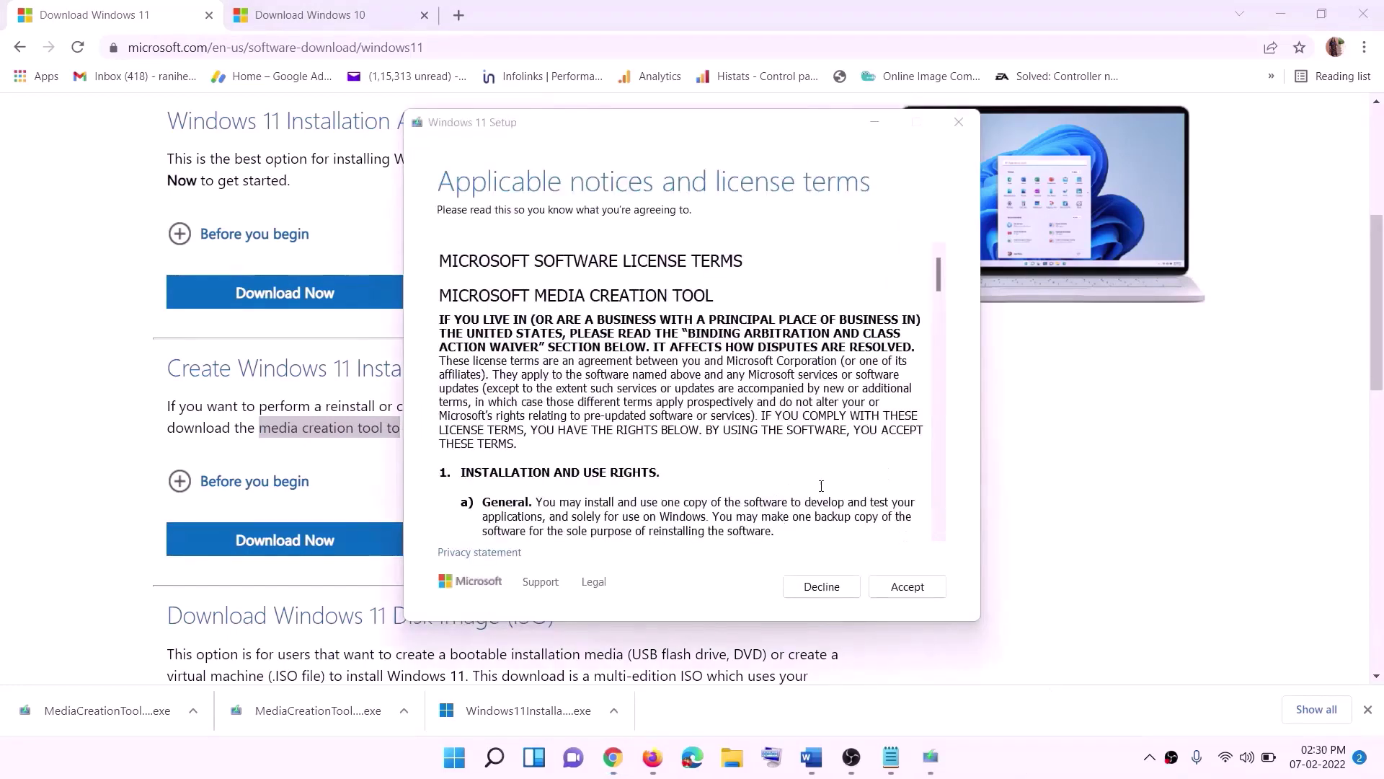
pyautogui.click(899, 586)
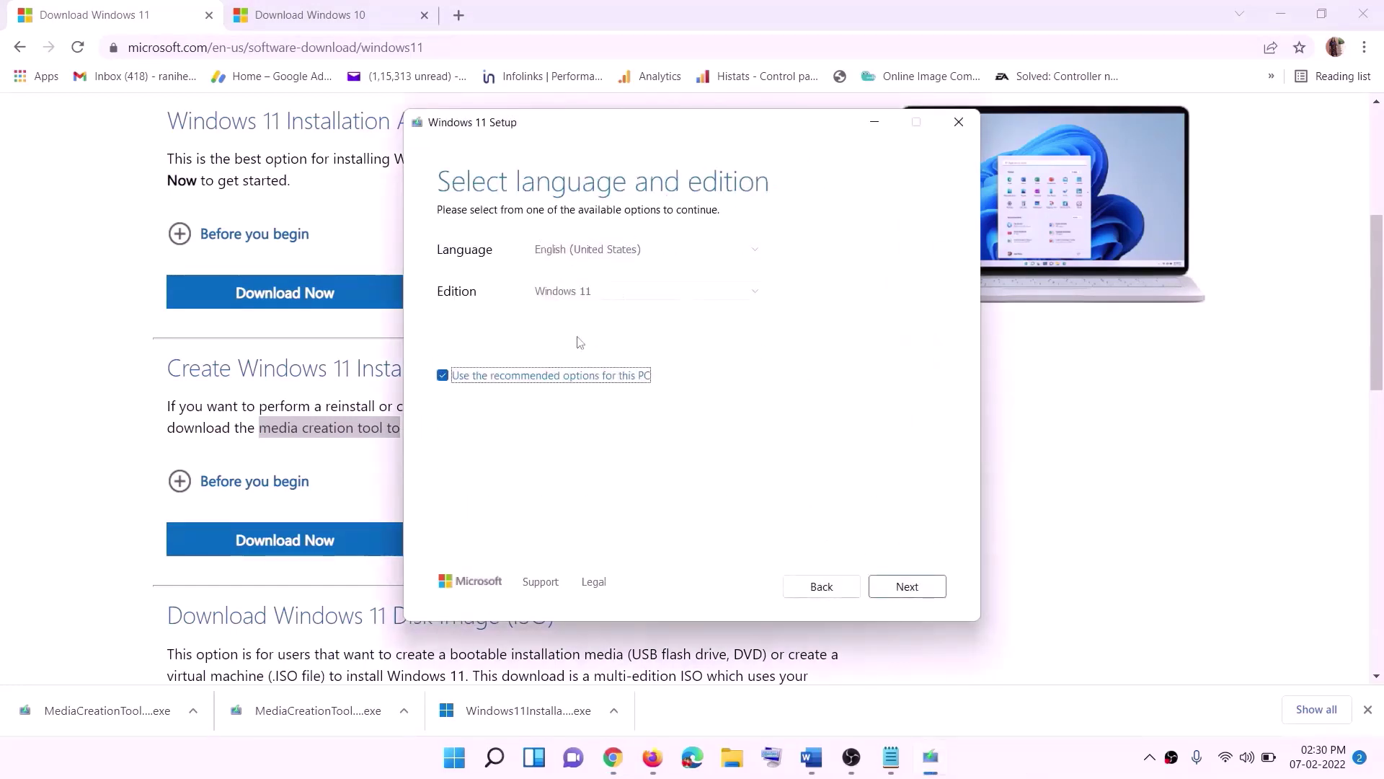
pyautogui.click(898, 585)
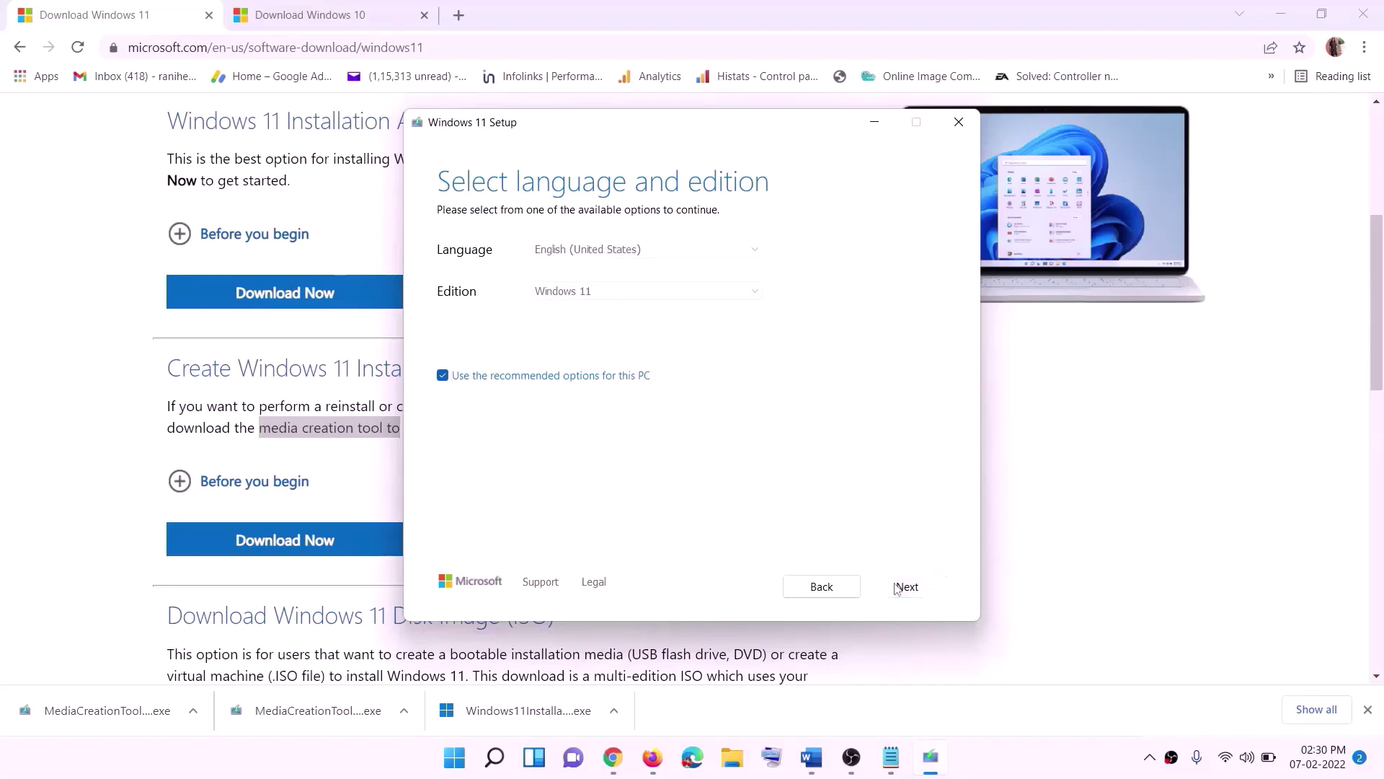
# Create an ISO file named Windows on the Desktop, then show the desktop
pyautogui.click(468, 312)
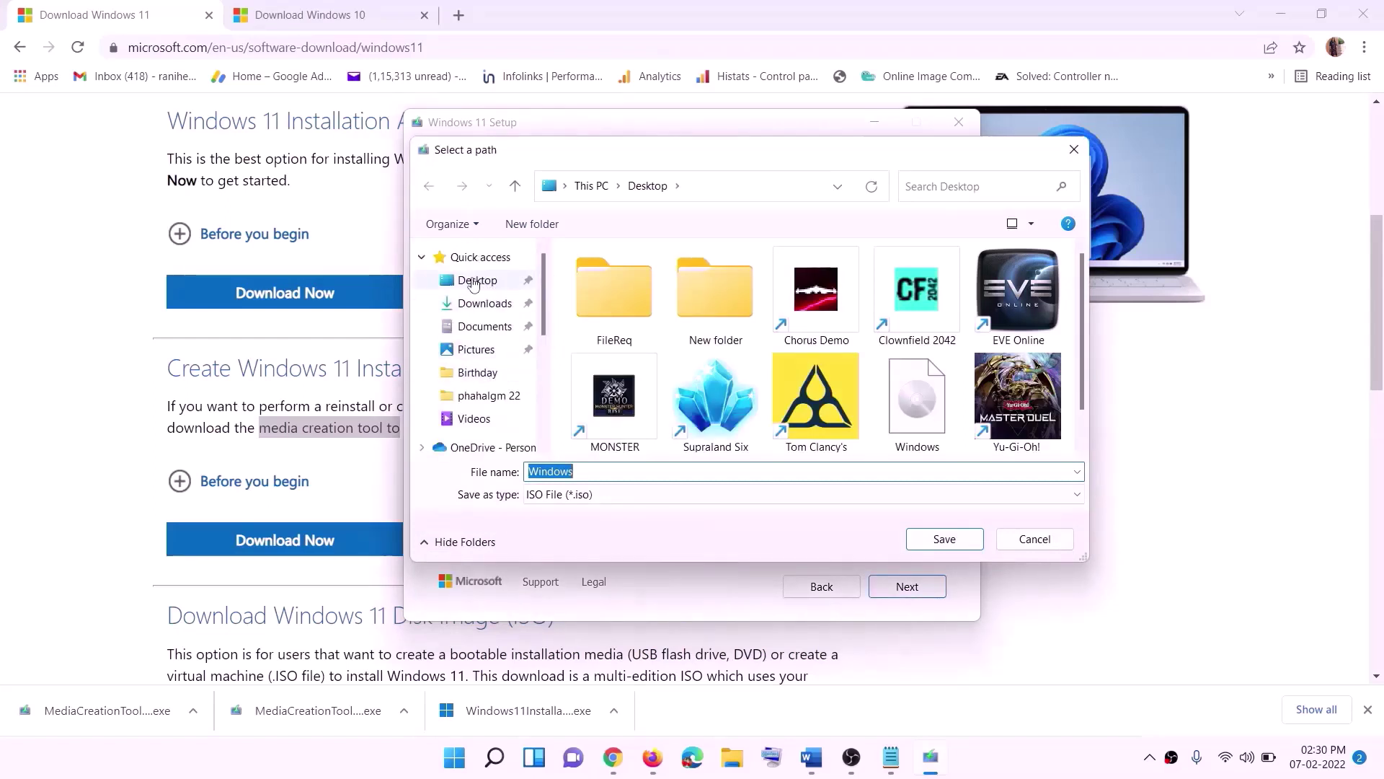
pyautogui.click(458, 282)
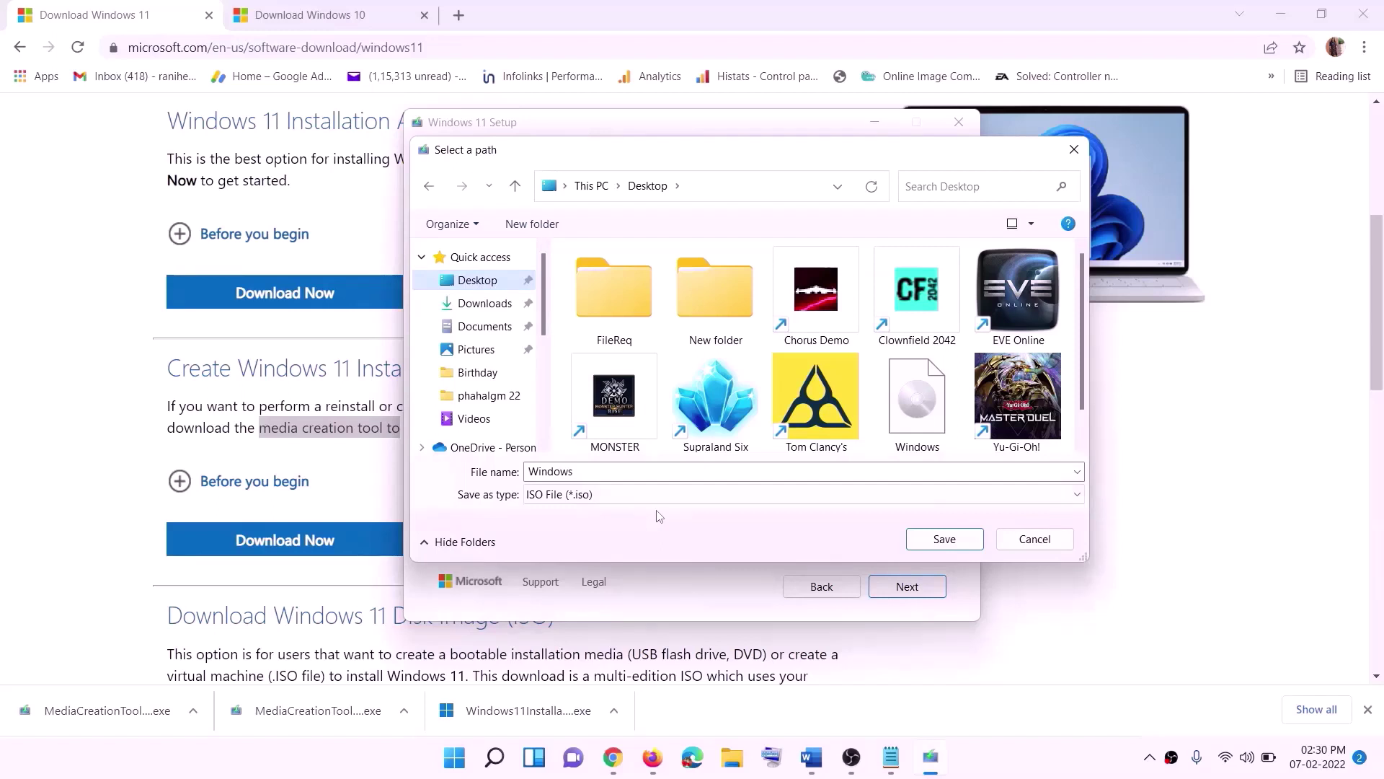
pyautogui.click(930, 539)
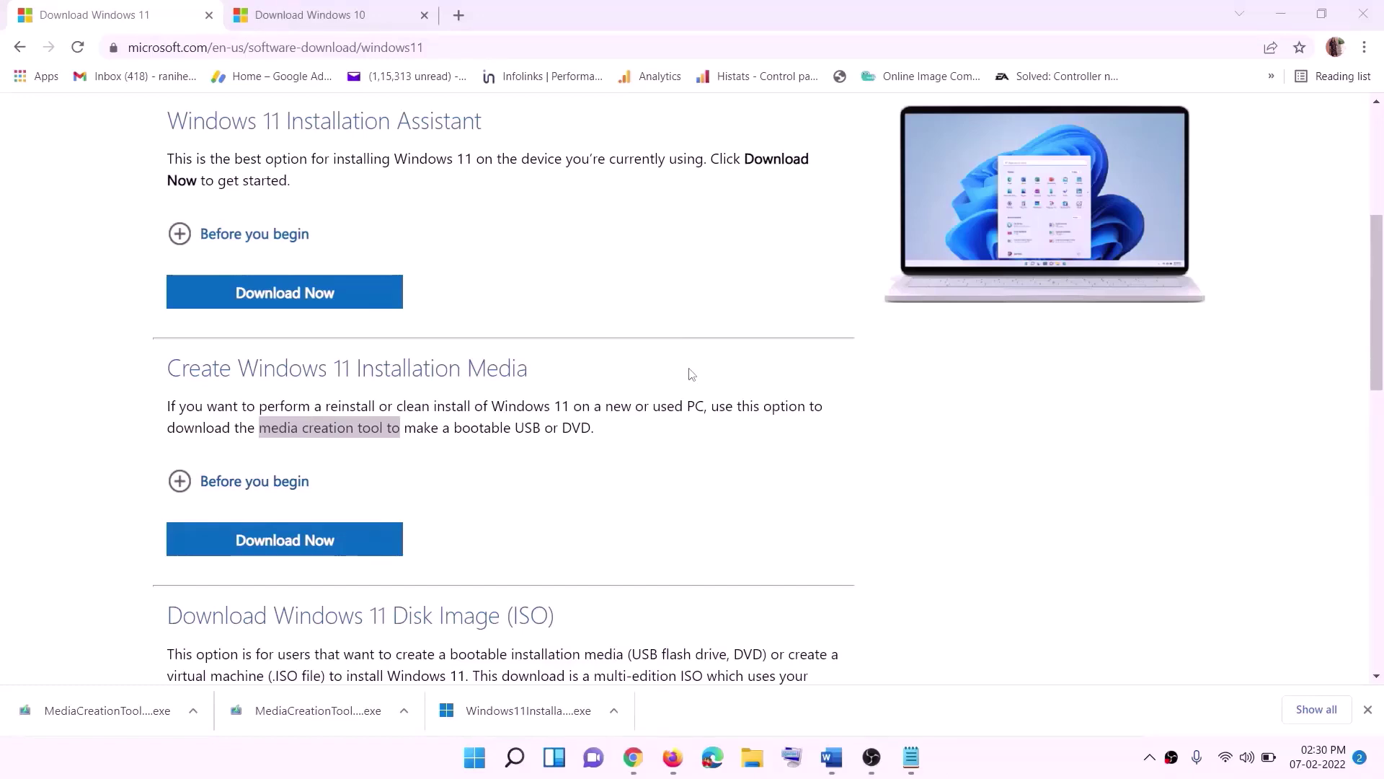
pyautogui.press('super+d')
pyautogui.moveTo(326, 32); pyautogui.dragTo(430, 398)
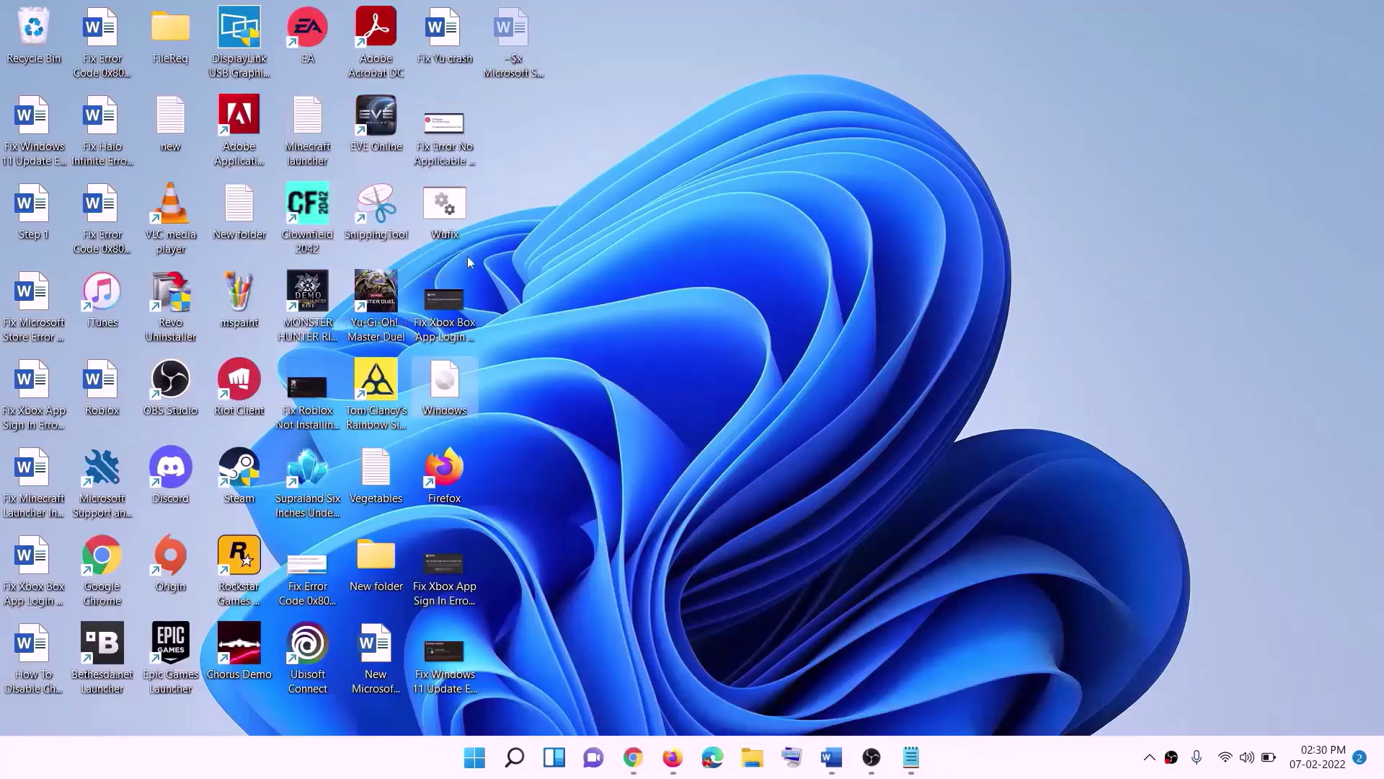
# Mount the Windows ISO as DVD Drive (F:), launch its setup as administrator, and continue past the first screen
pyautogui.doubleClick(446, 386)
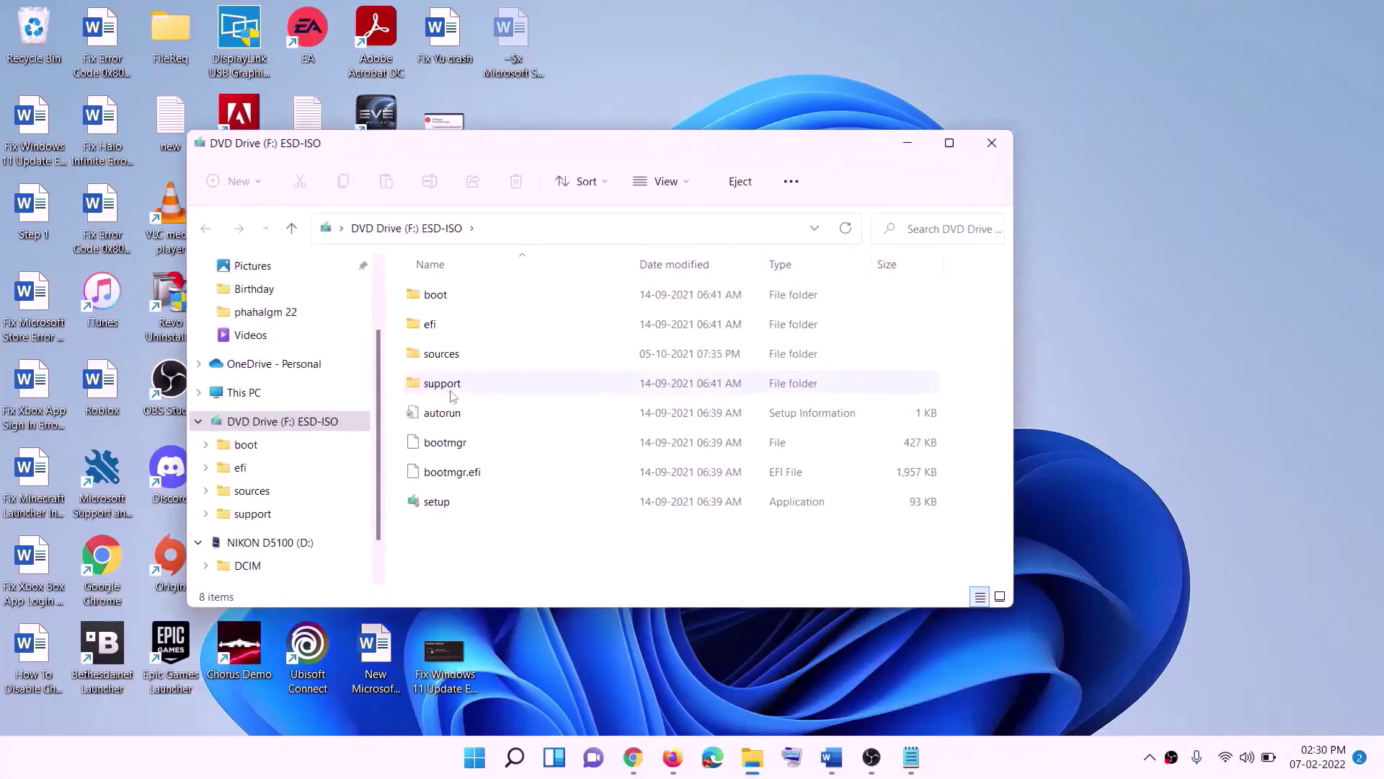
pyautogui.click(439, 506)
pyautogui.doubleClick(481, 501)
pyautogui.click(556, 565)
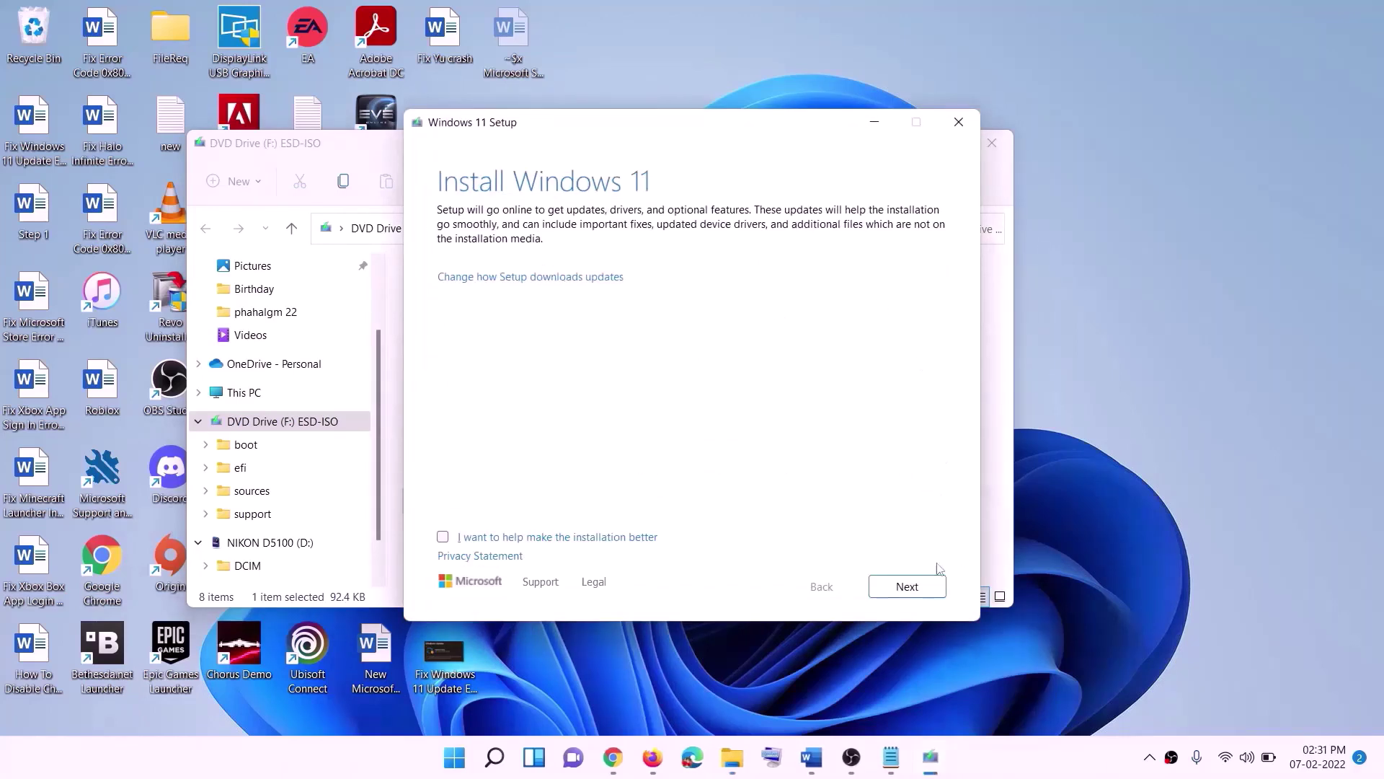
pyautogui.click(910, 587)
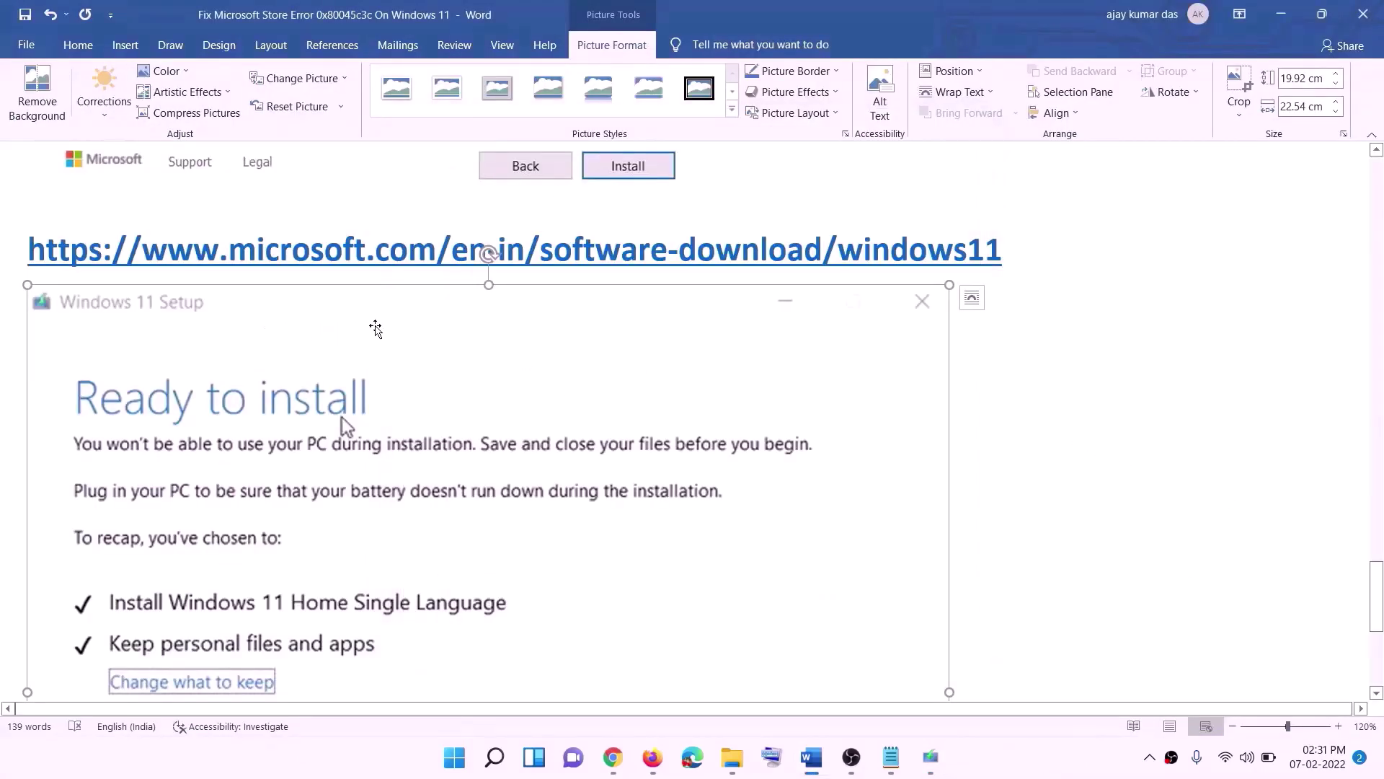
pyautogui.scroll(-2, 325, 362)
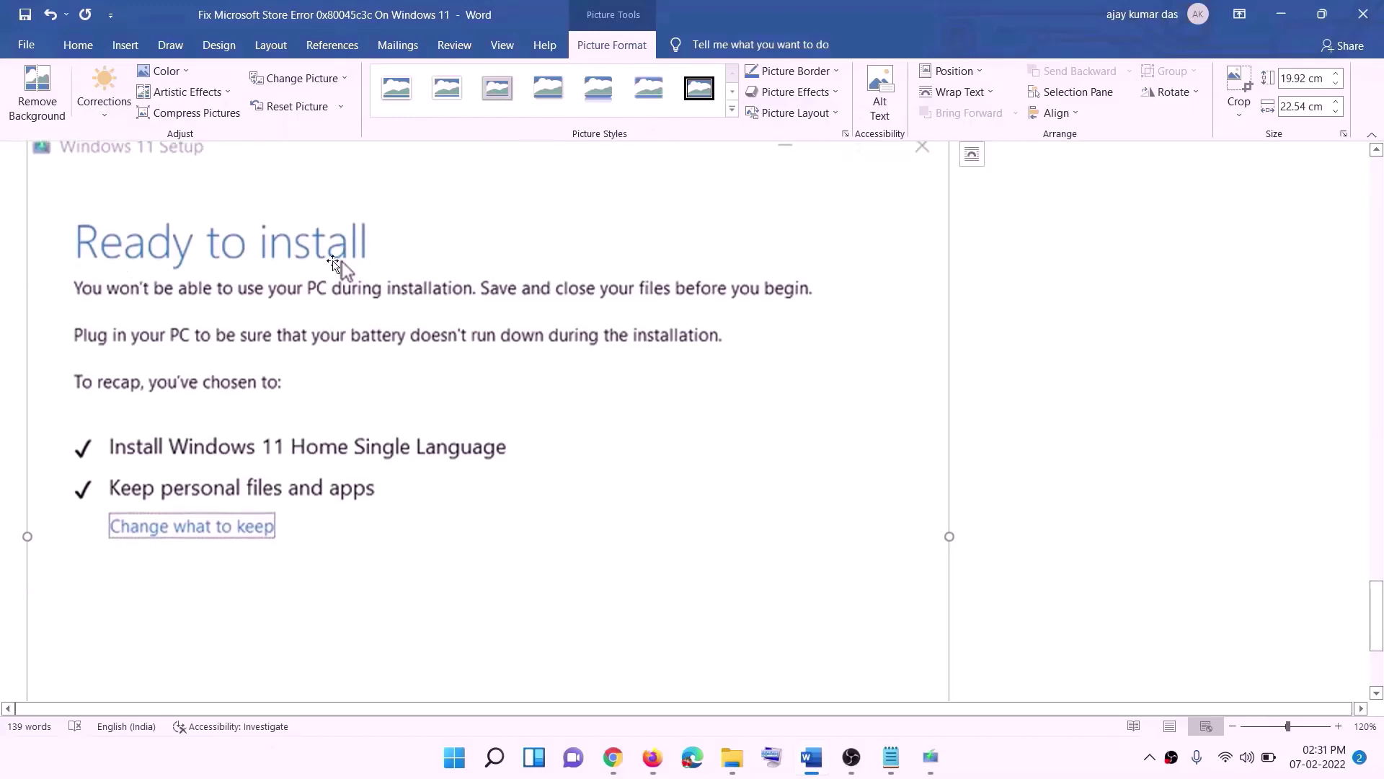
pyautogui.scroll(-1, 388, 274)
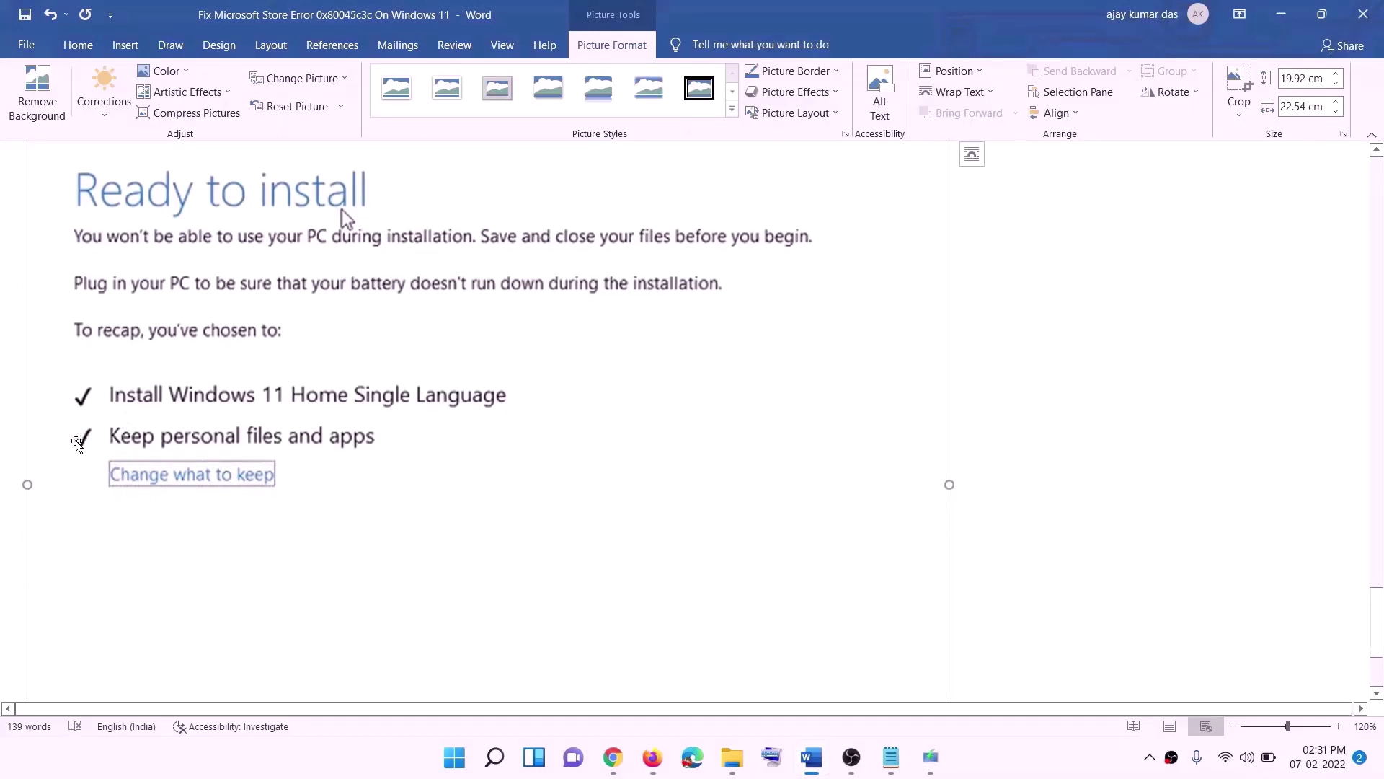
pyautogui.scroll(-3, 432, 455)
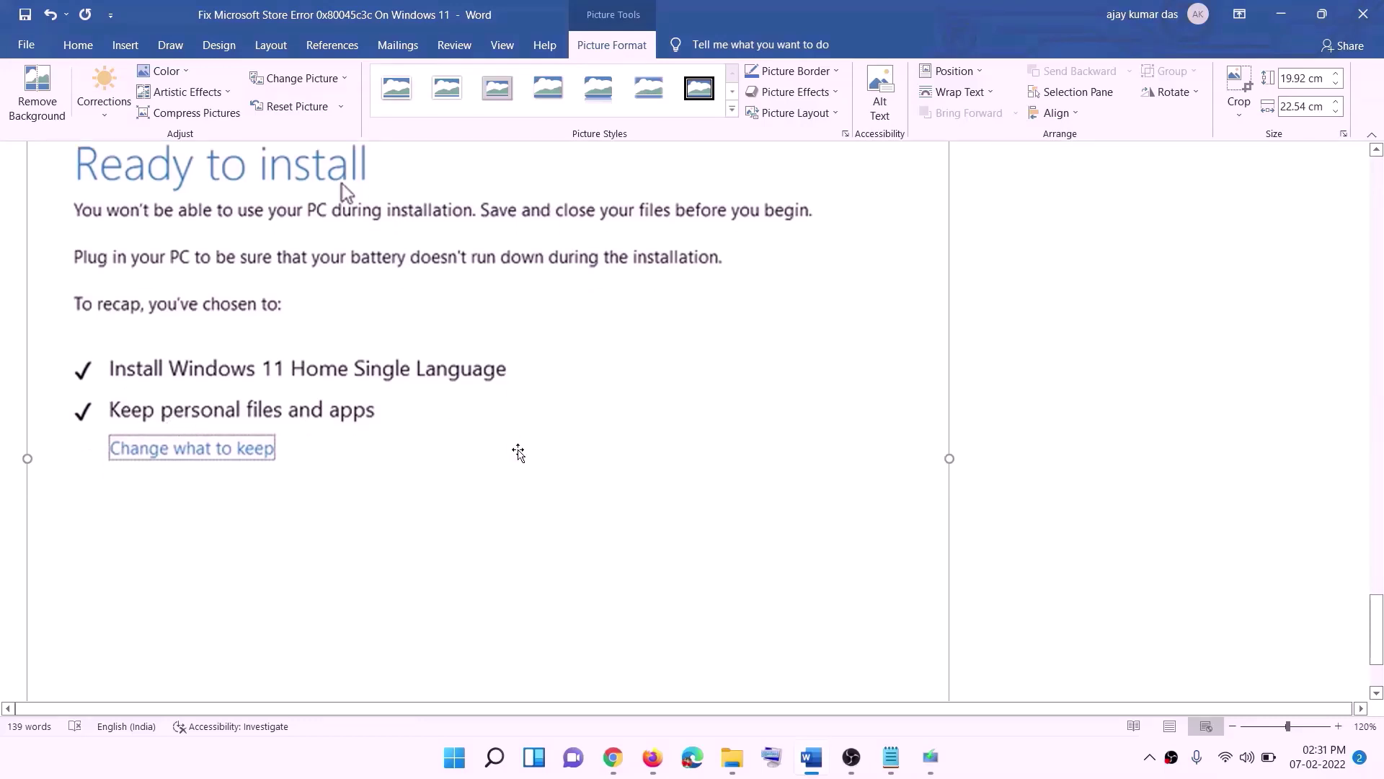
pyautogui.scroll(3, 743, 533)
pyautogui.scroll(3, 736, 538)
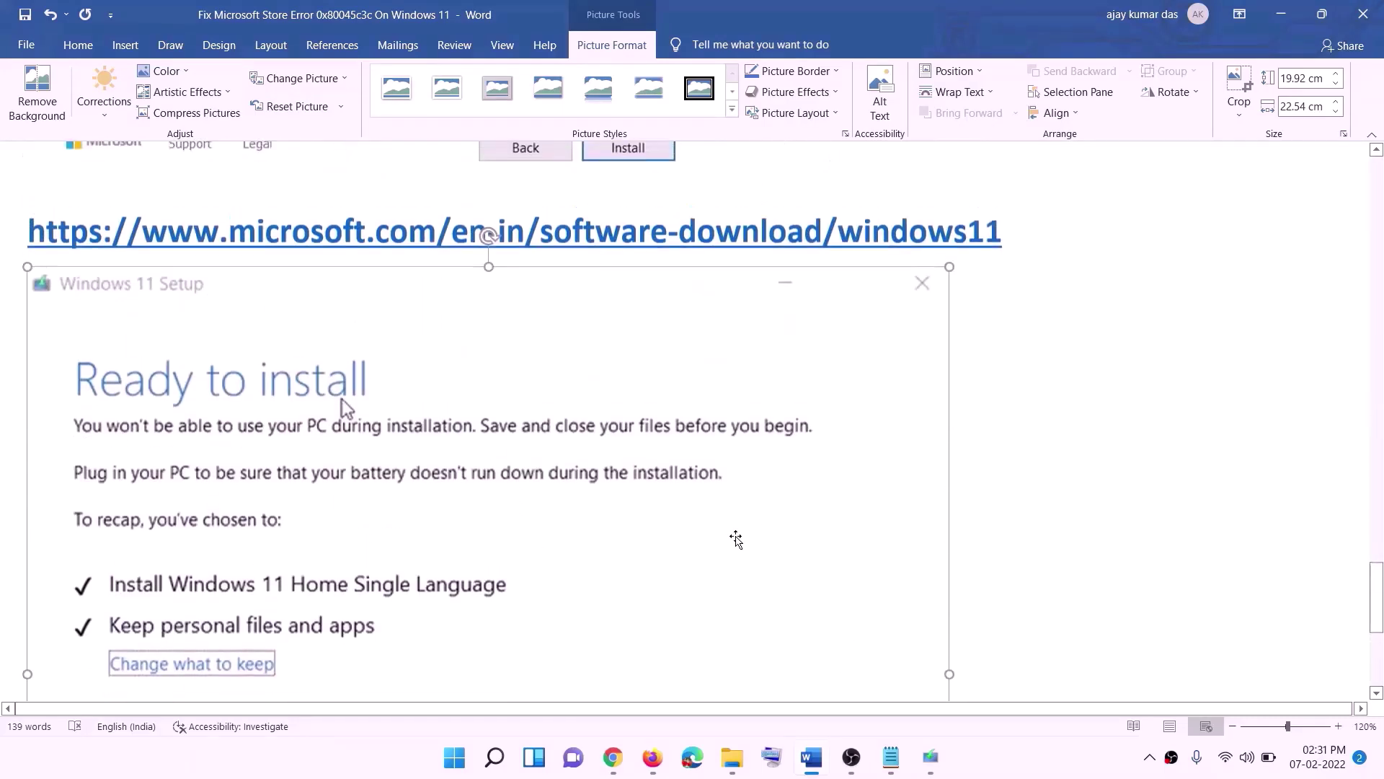